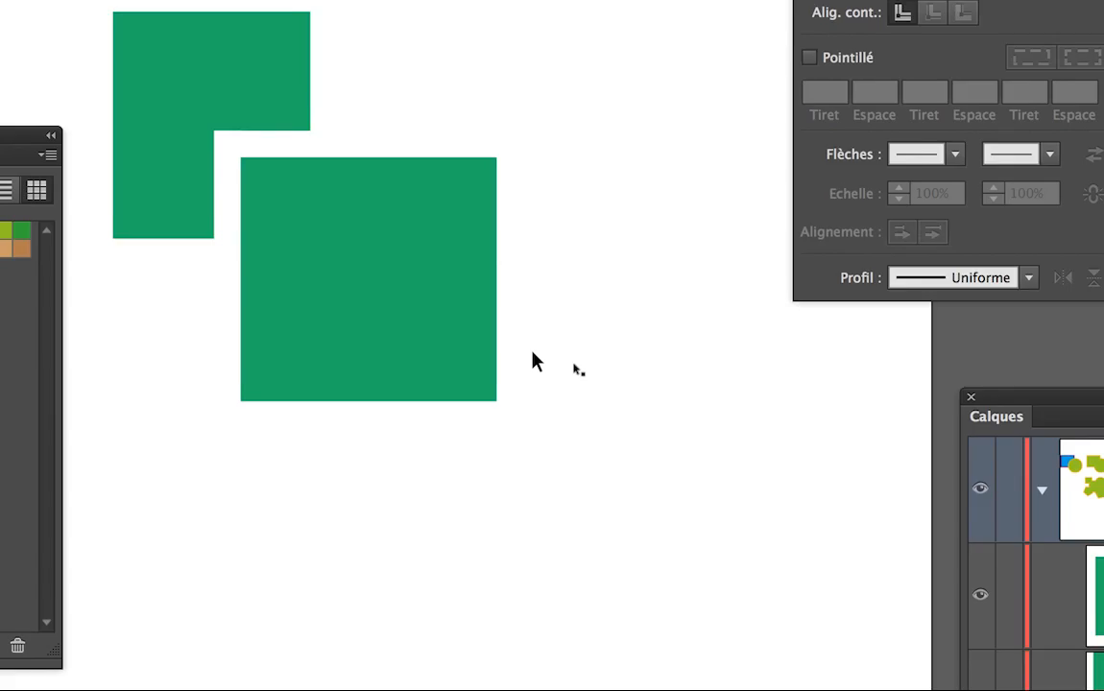
Draw a green circle about 54.7 mm in diameter overlapping the large green square's lower-right corner and remove its stroke.
click(469, 345)
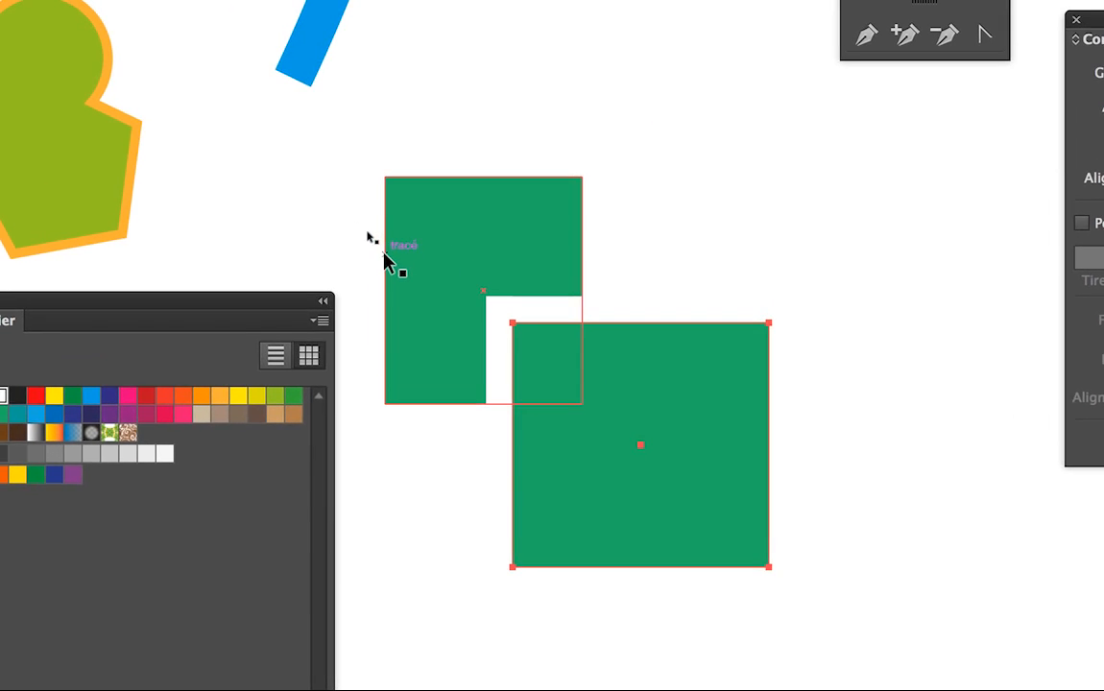
click(159, 134)
click(456, 274)
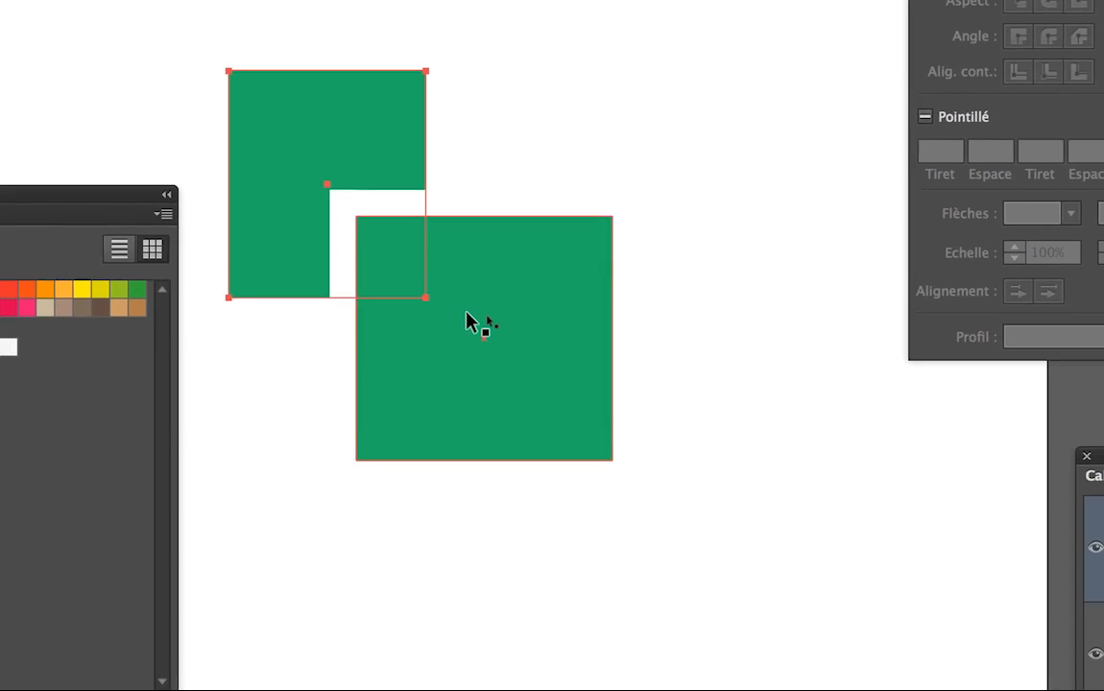
click(467, 322)
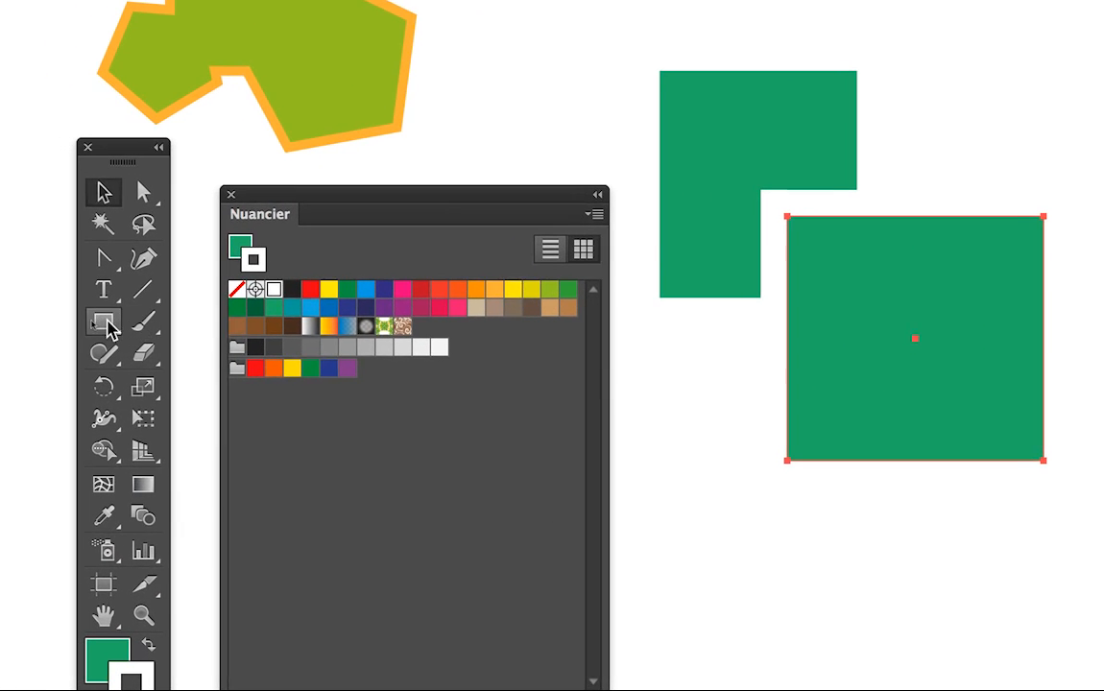
click(66, 318)
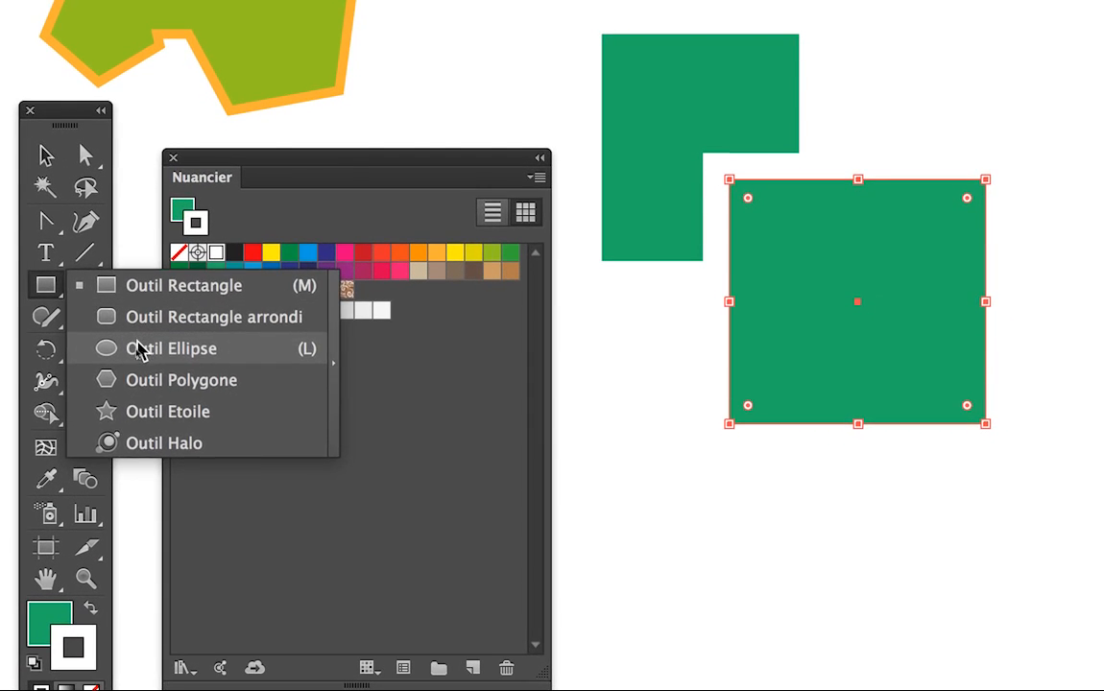
click(139, 351)
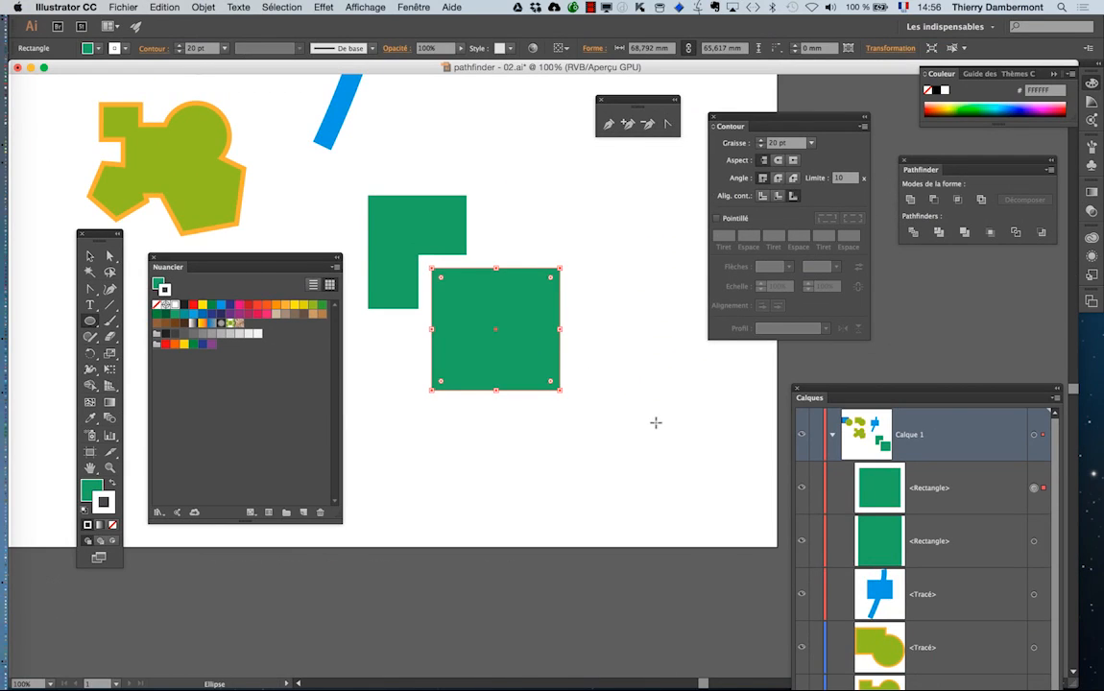
mouse_move(651, 423)
mouse_down()
mouse_move(584, 395)
mouse_move(552, 365)
mouse_up()
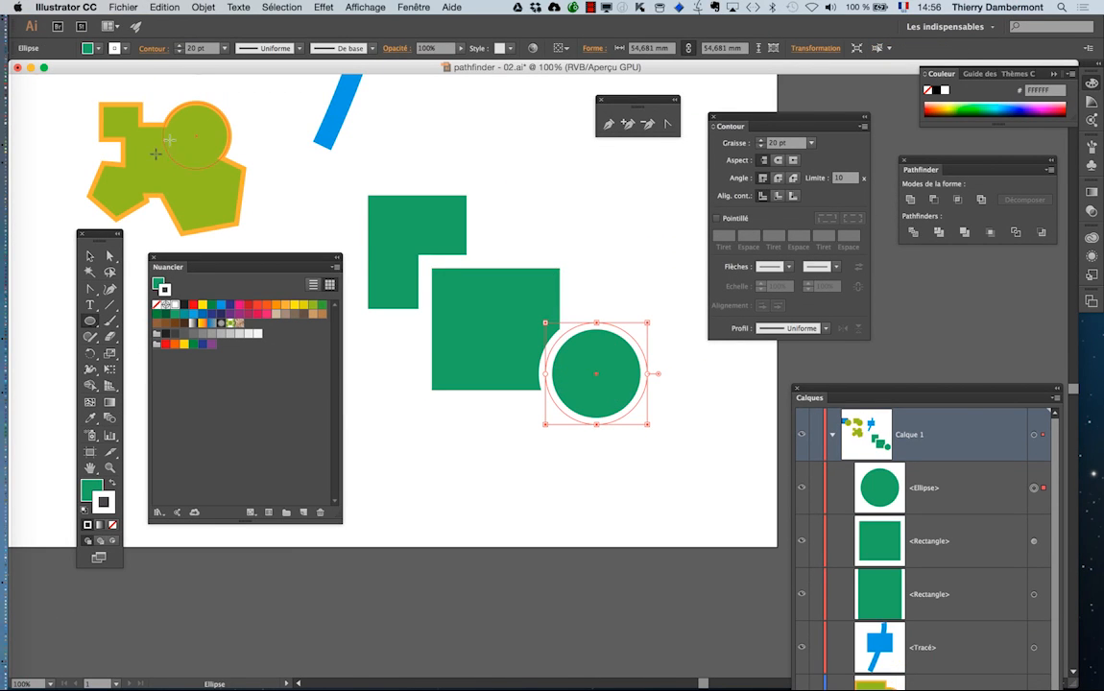
click(89, 255)
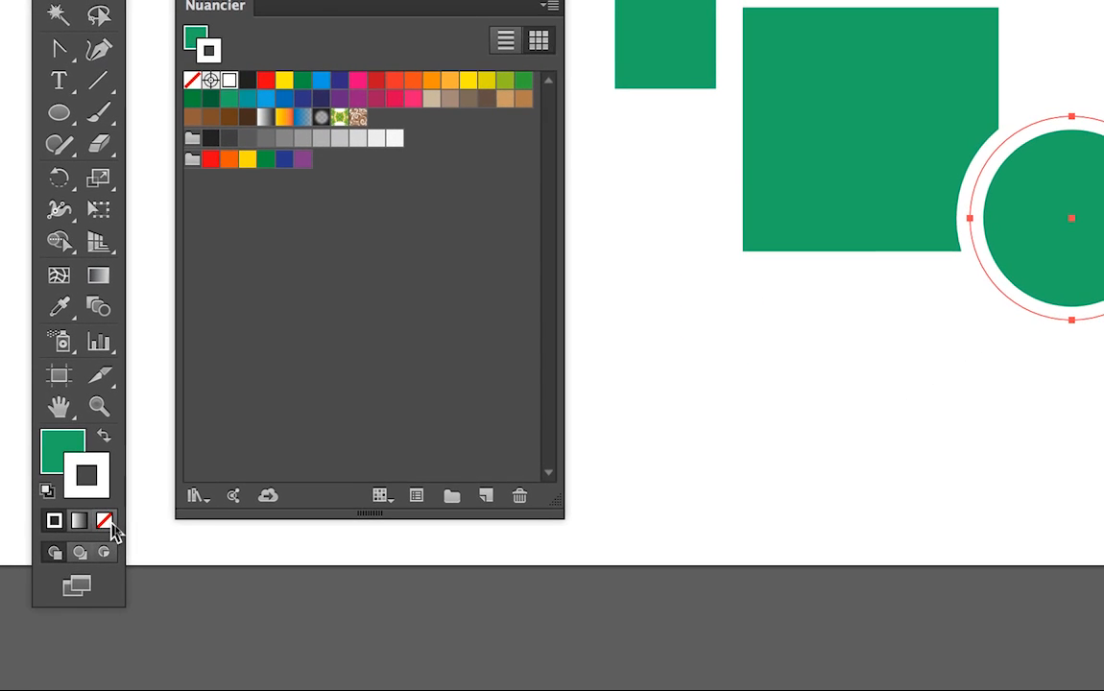
click(99, 517)
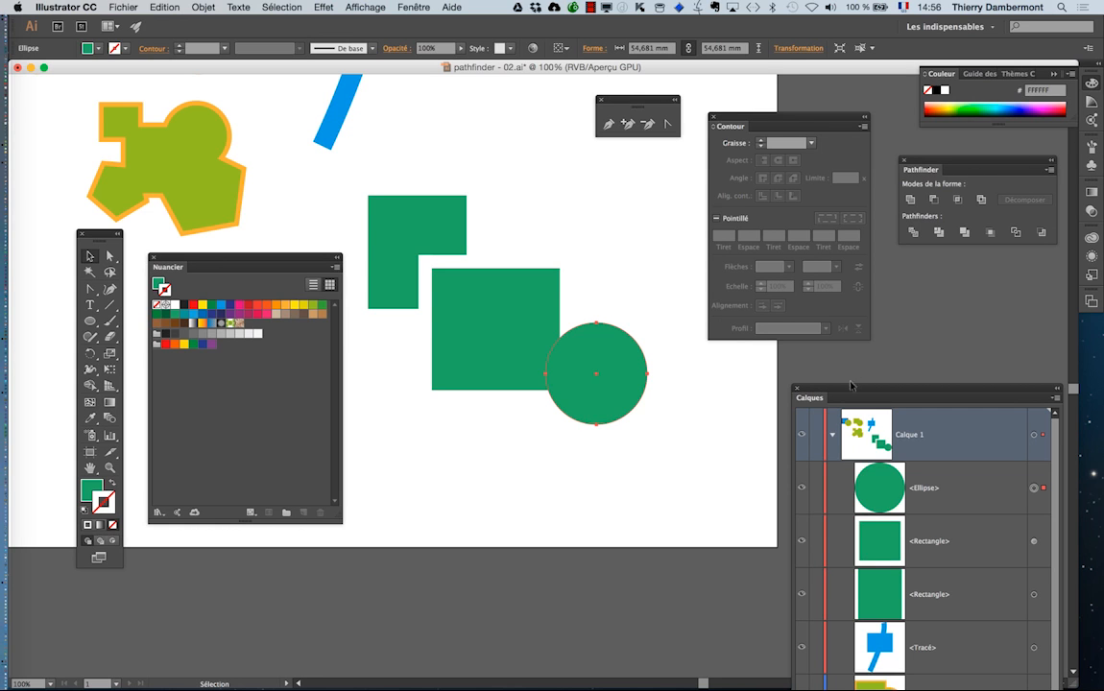
Move the circle directly below the large square in the layer stacking order, keeping it above the other green rectangle.
drag(848, 392, 789, 94)
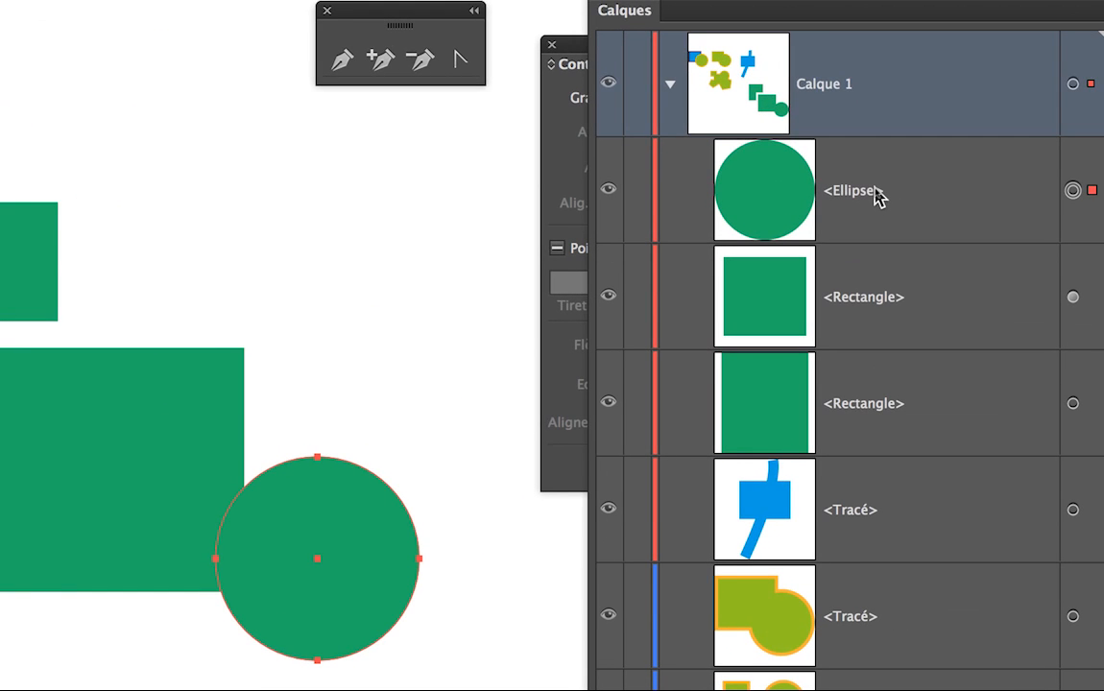
click(876, 192)
drag(876, 221, 885, 366)
mouse_move(881, 255)
mouse_down()
mouse_move(879, 236)
mouse_move(881, 248)
mouse_up()
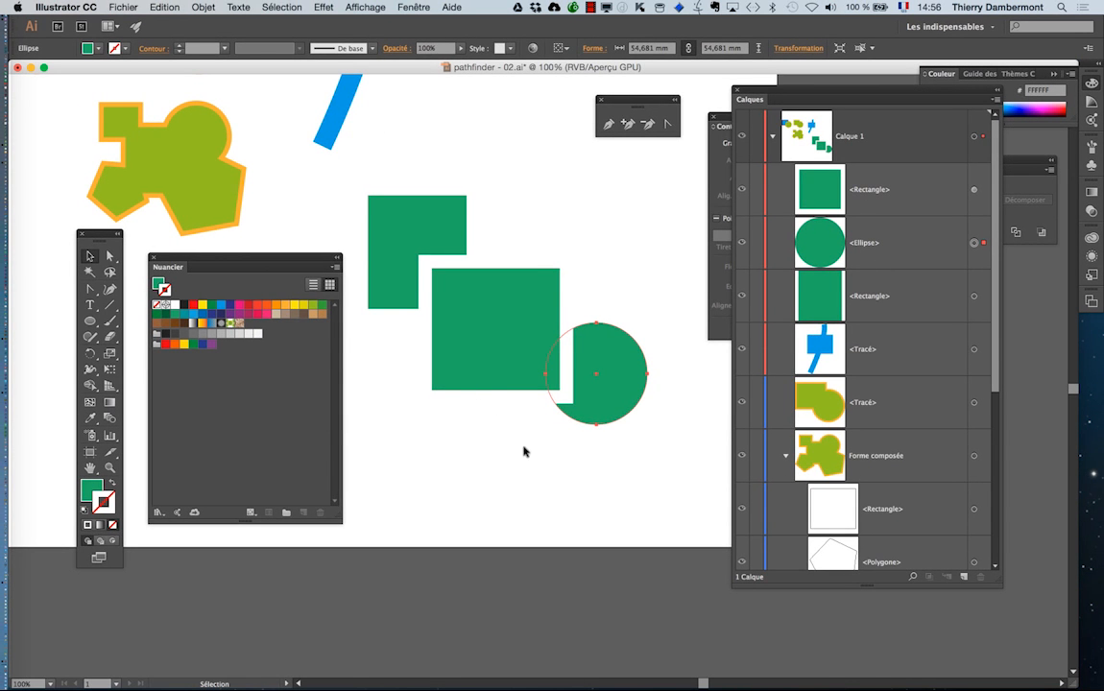
click(658, 414)
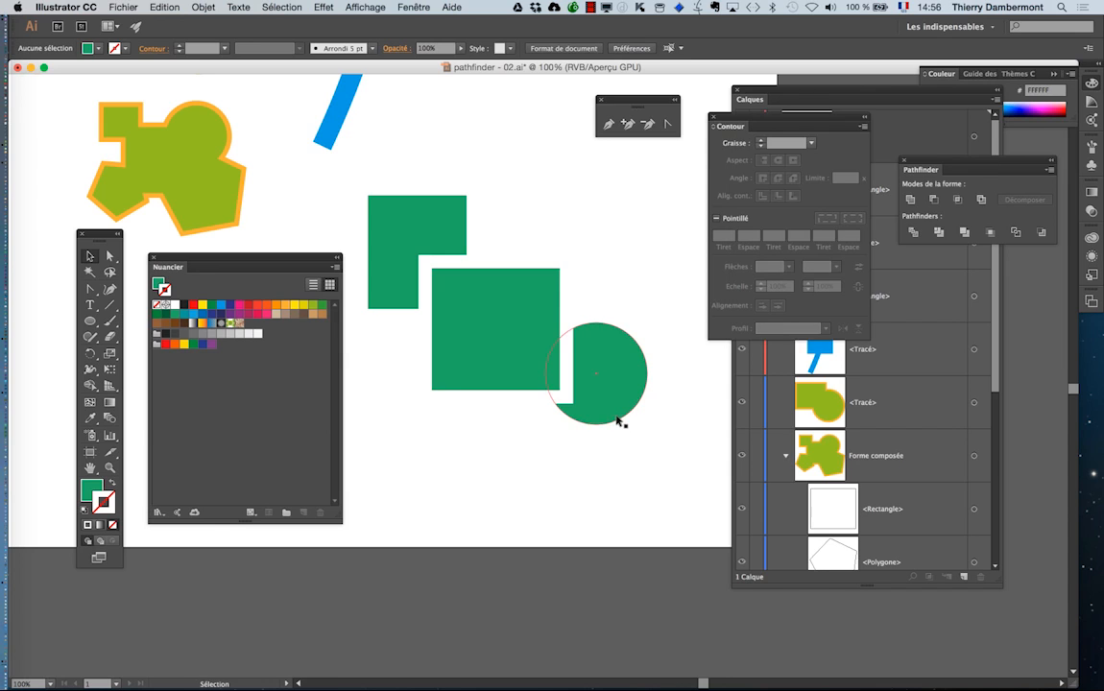
Enlarge the circle proportionally toward its lower left to about 72.3 mm in diameter with the Free Transform tool.
click(615, 420)
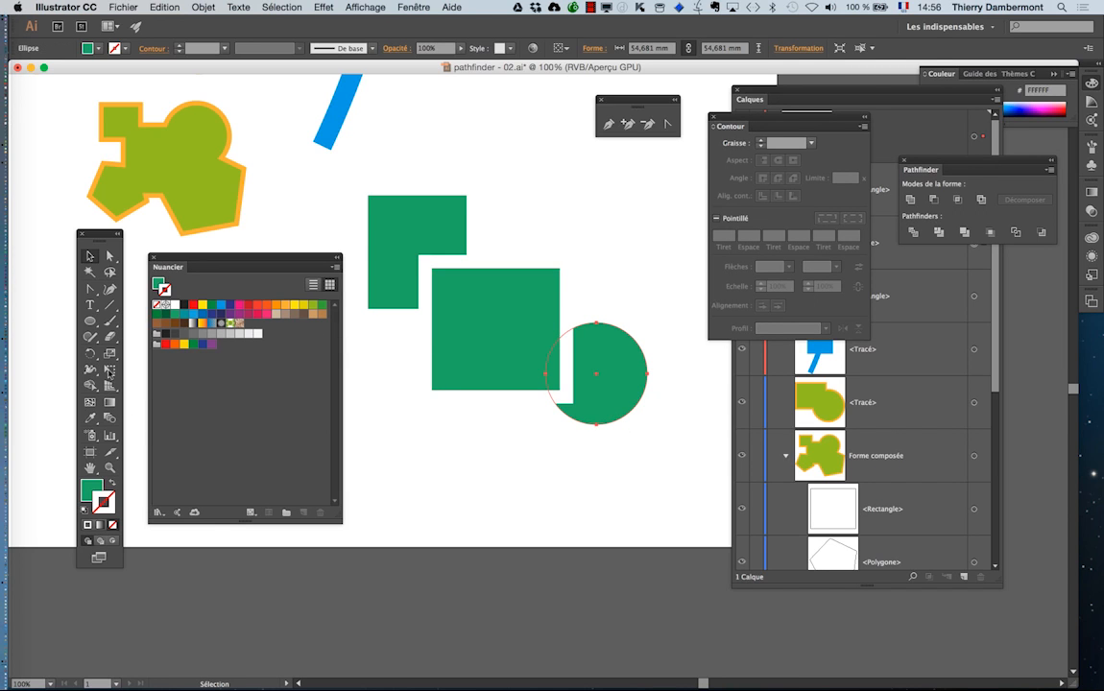
click(109, 371)
drag(544, 422, 512, 456)
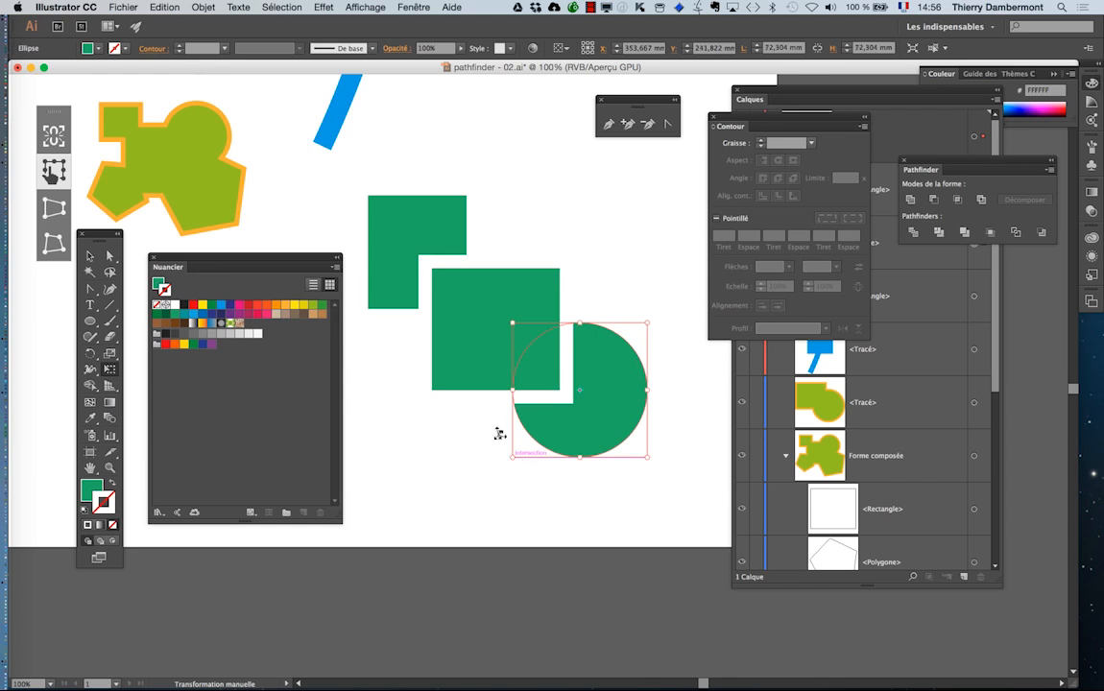
click(89, 257)
Shorten the upper-left green rectangle from its upper edge to about 47.3 mm high and shift it slightly up and right.
click(389, 232)
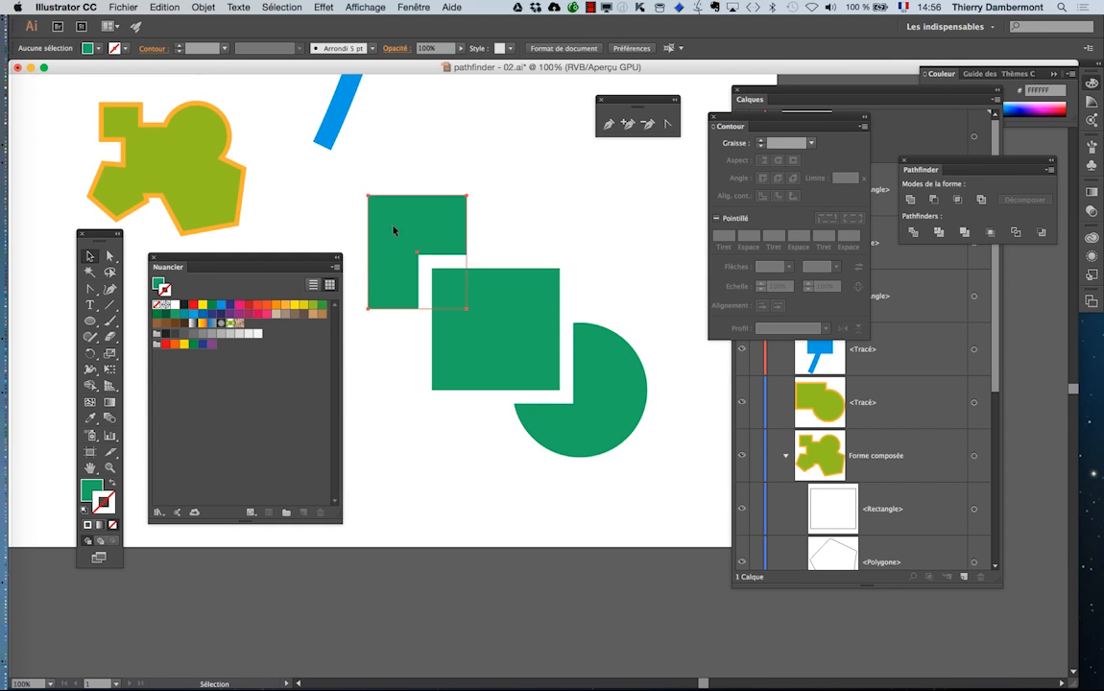
click(109, 368)
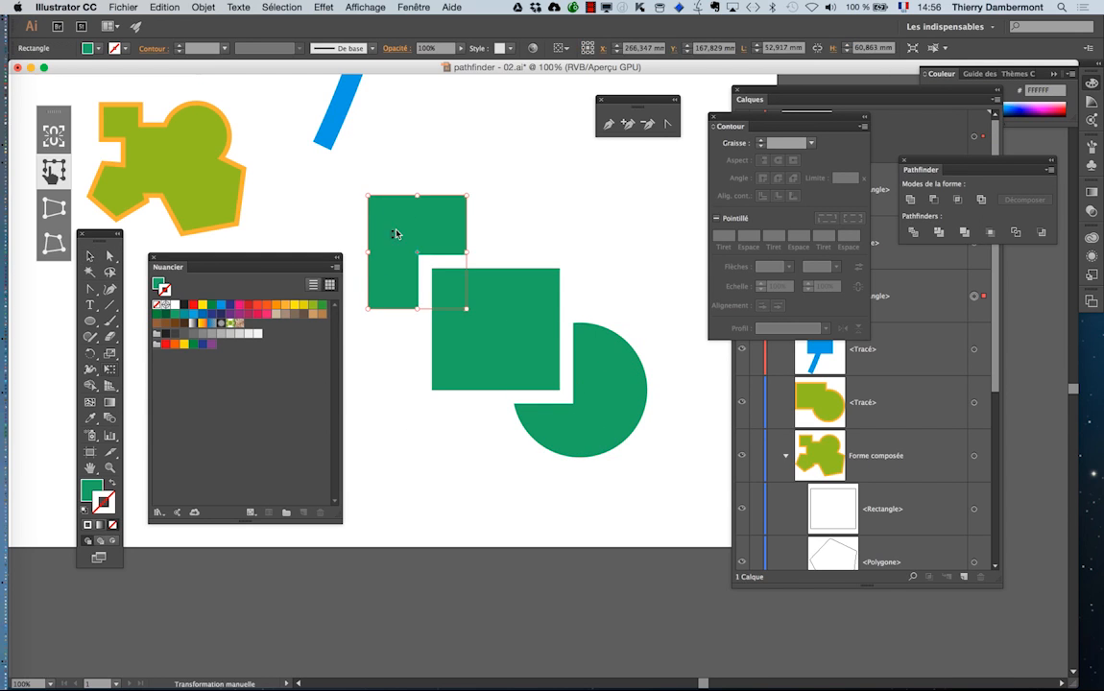
drag(419, 218, 419, 222)
click(93, 257)
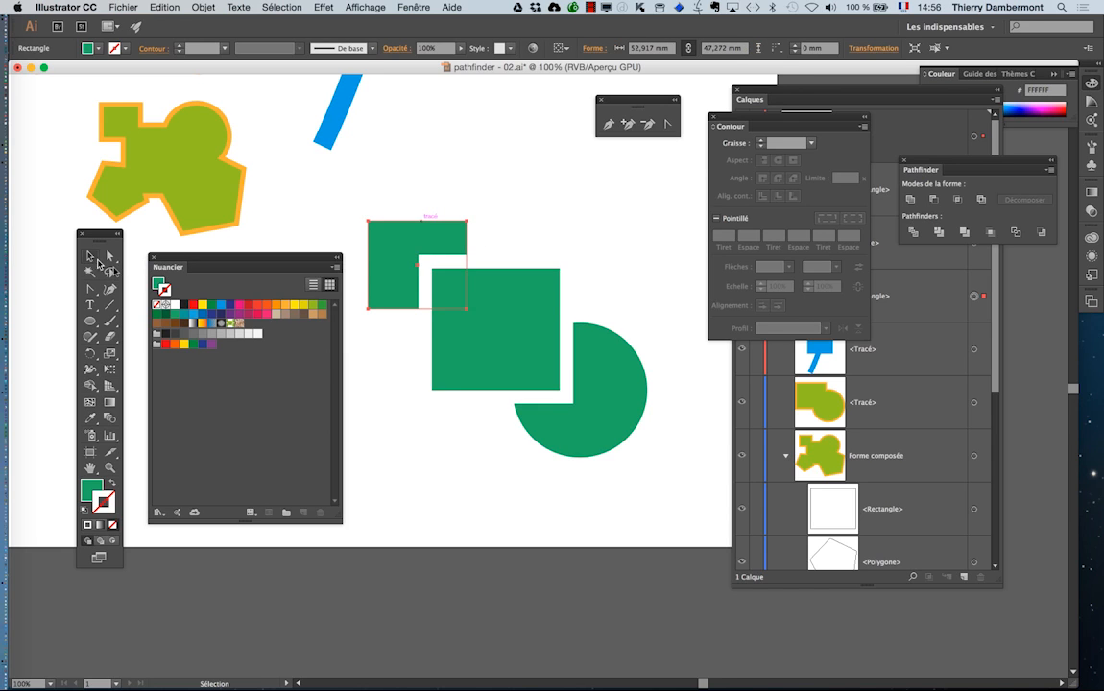
click(388, 411)
drag(396, 288, 400, 280)
click(589, 228)
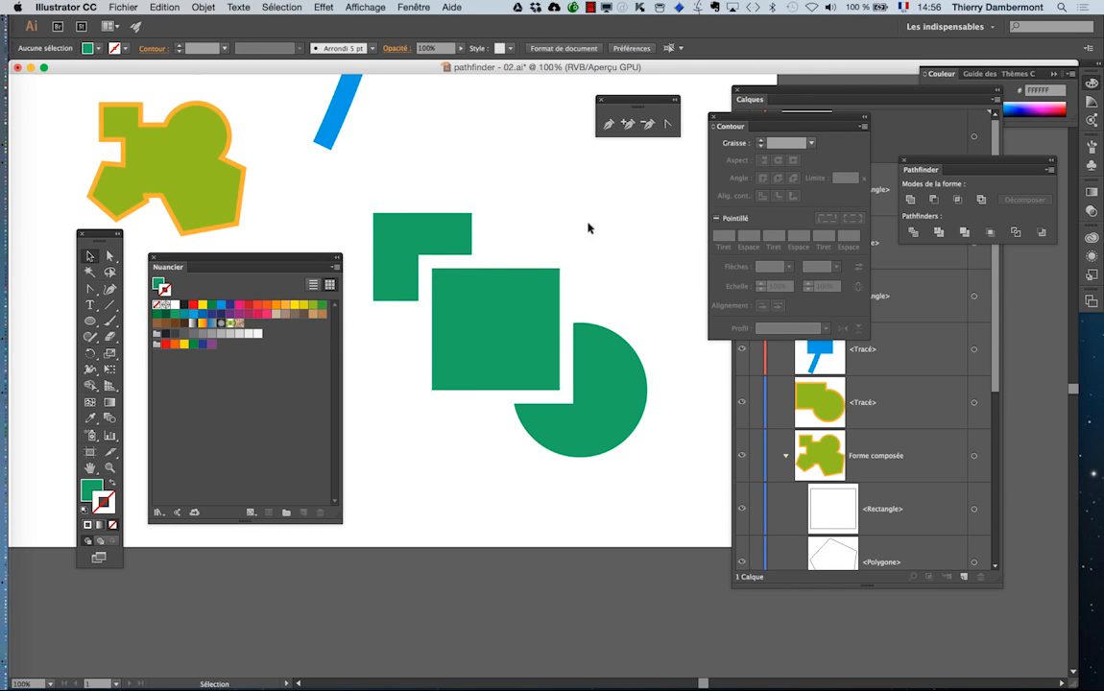
Save a copy of the document as "pathfinder - 03.ai" in the "AI avancé jour 2 sur 4" folder, in Illustrator CC format.
drag(176, 259, 176, 424)
alt+super+click(443, 455)
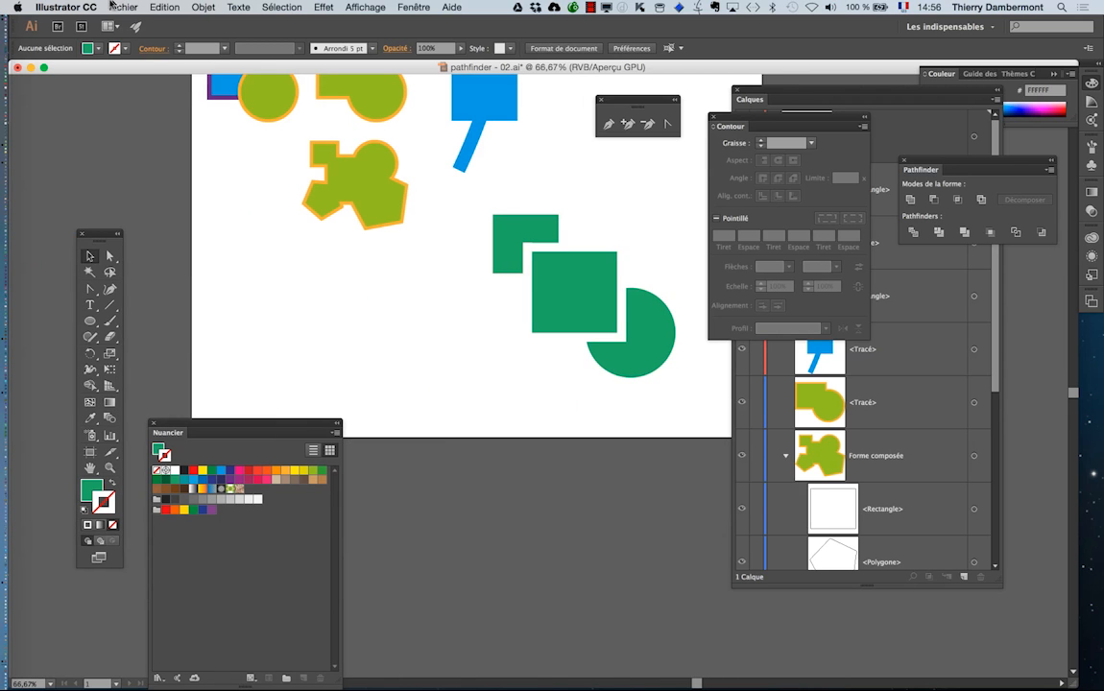
click(123, 7)
click(172, 113)
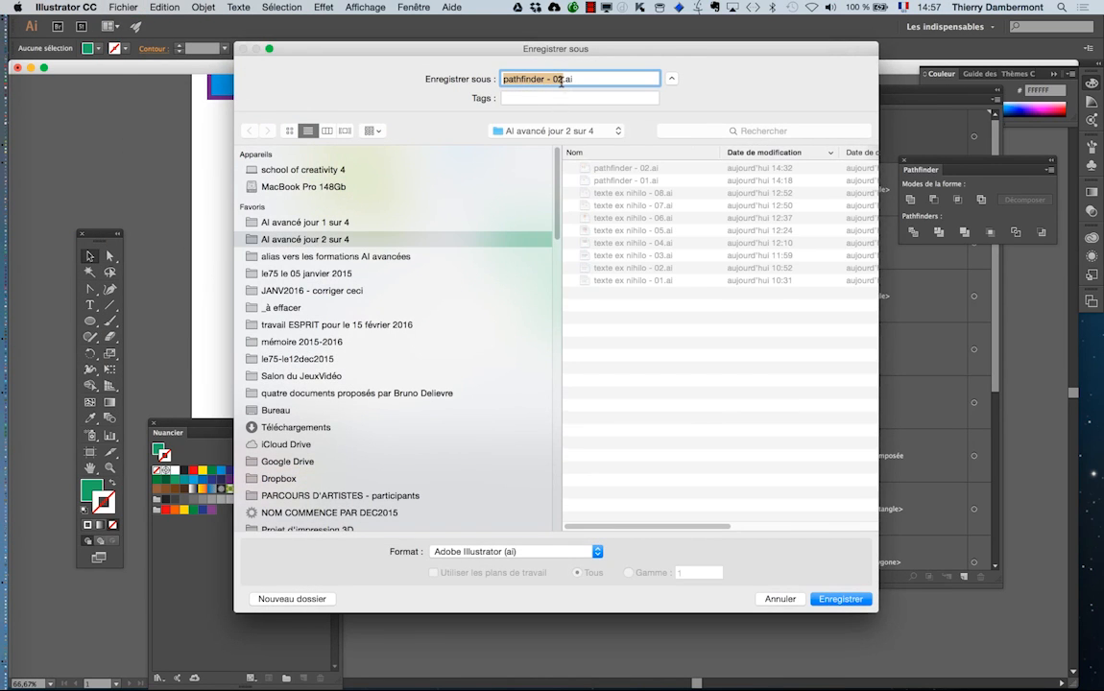
click(563, 84)
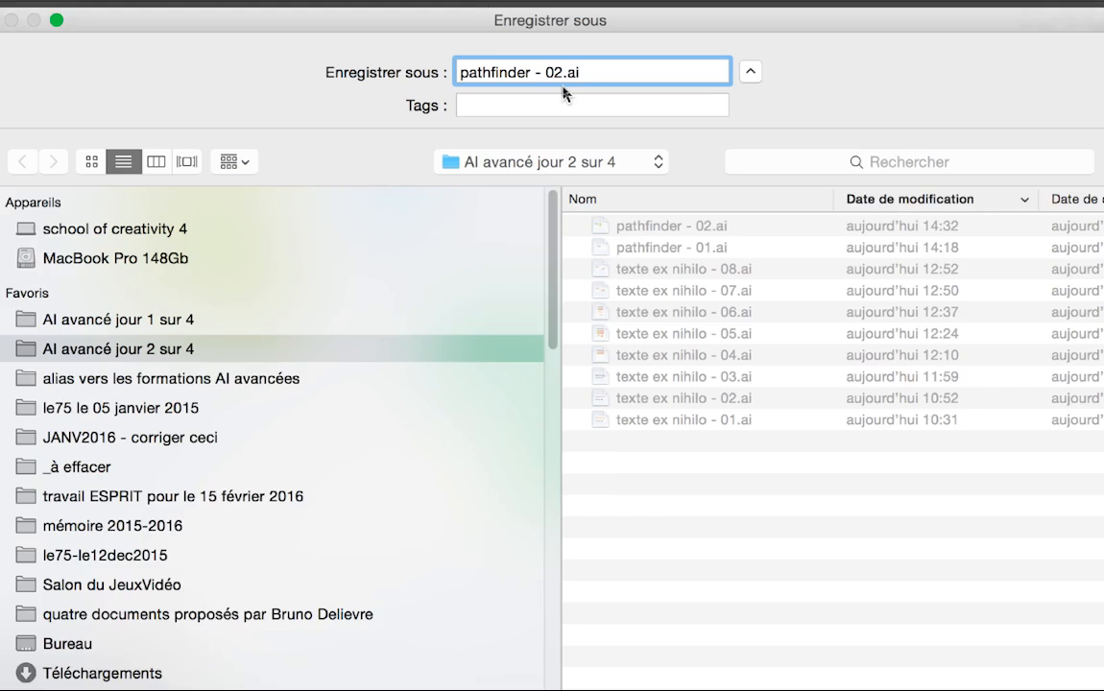
key(BackSpace)
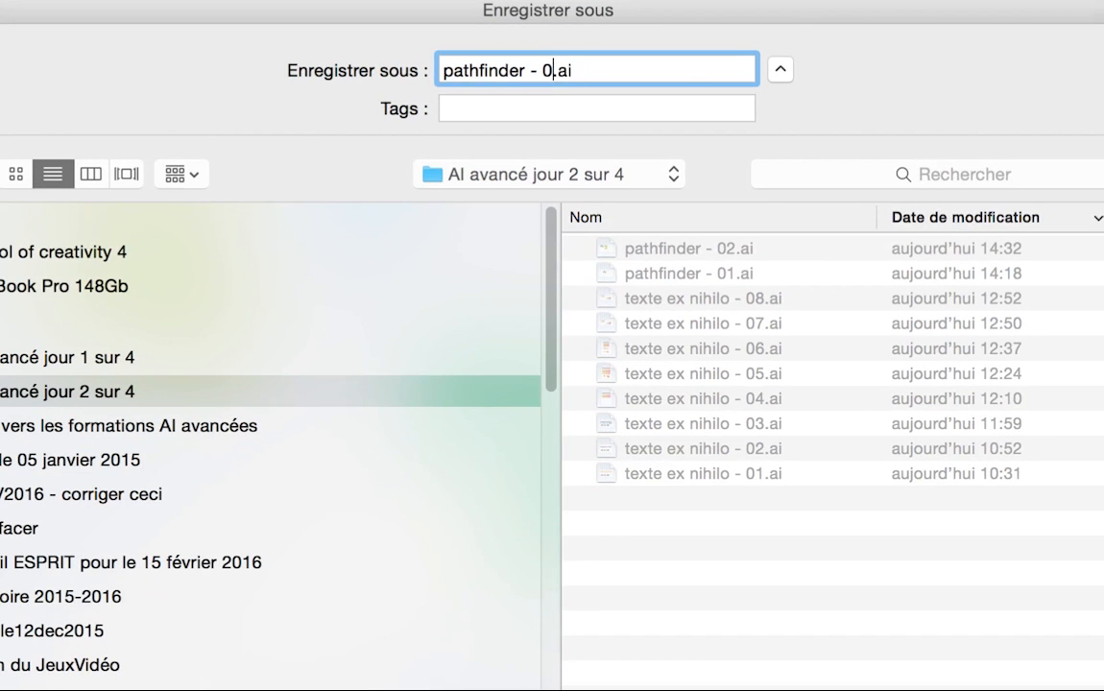
text(3)
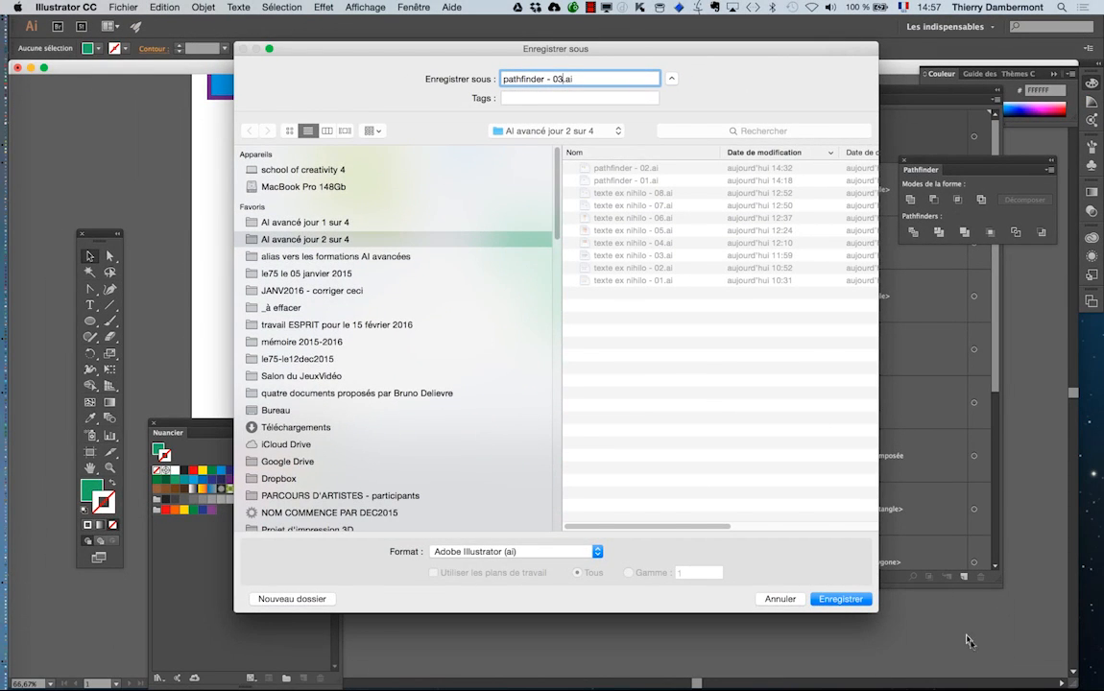
click(841, 599)
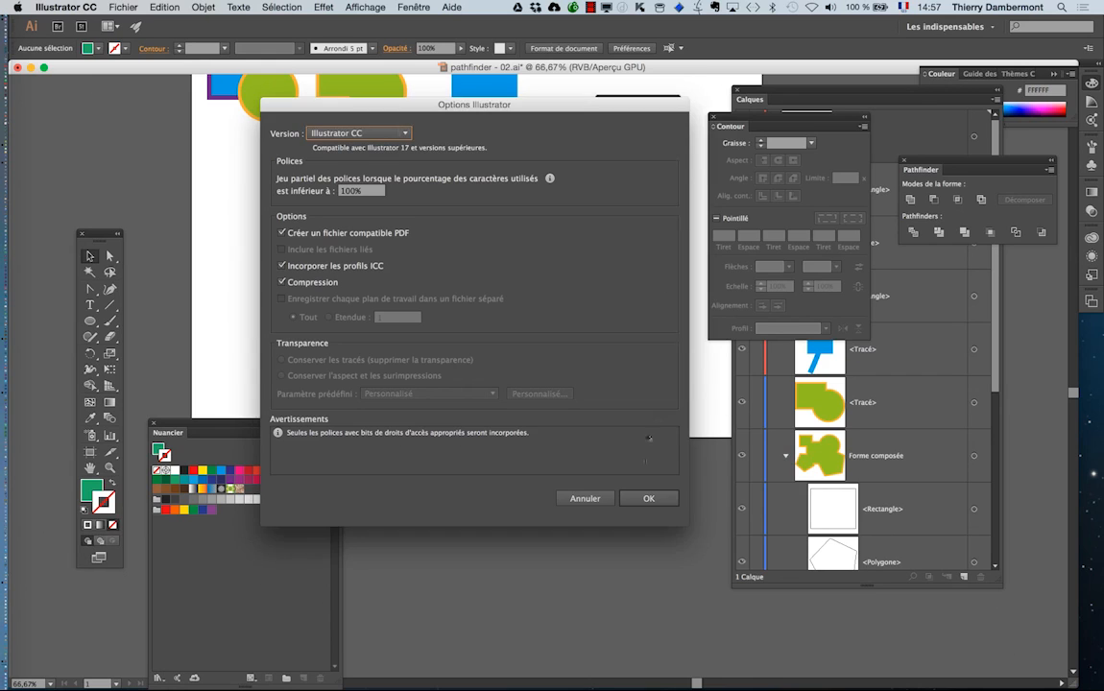
click(648, 499)
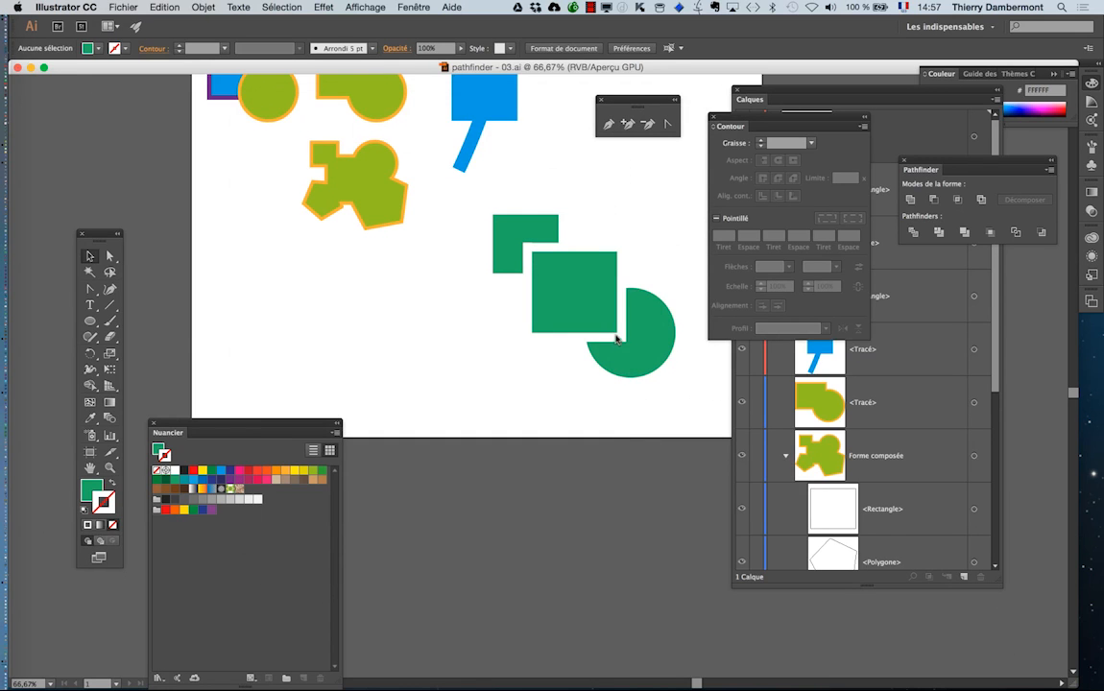
Examine up close the white gaps where the large green square overlaps the rectangle and the circle.
click(614, 332)
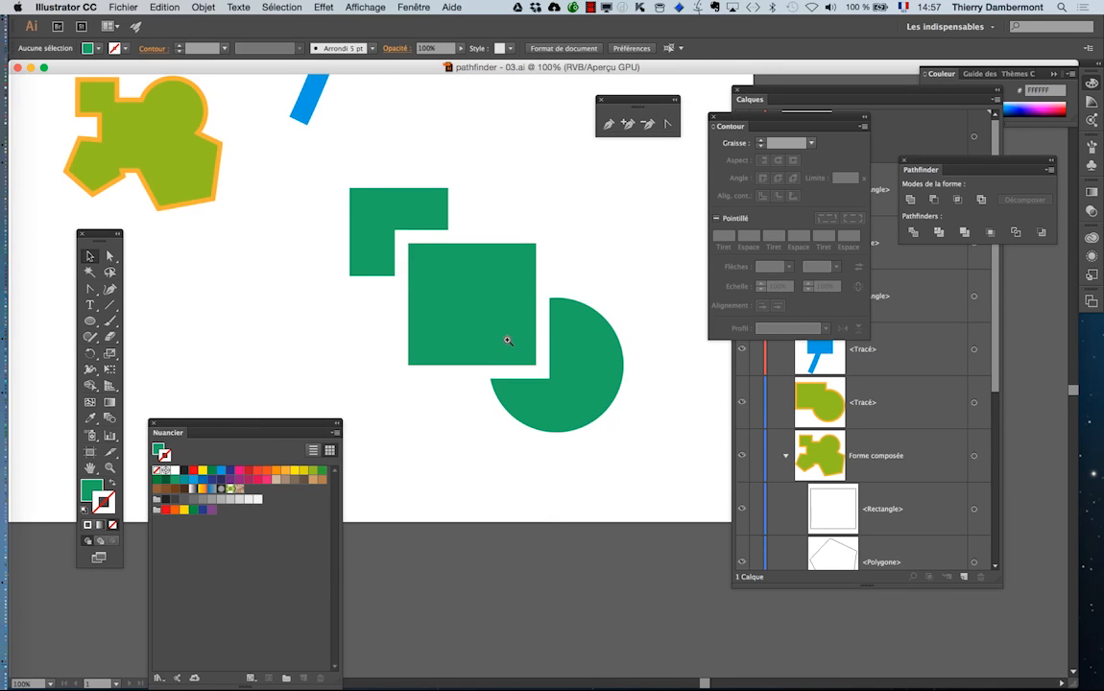
click(507, 340)
click(544, 385)
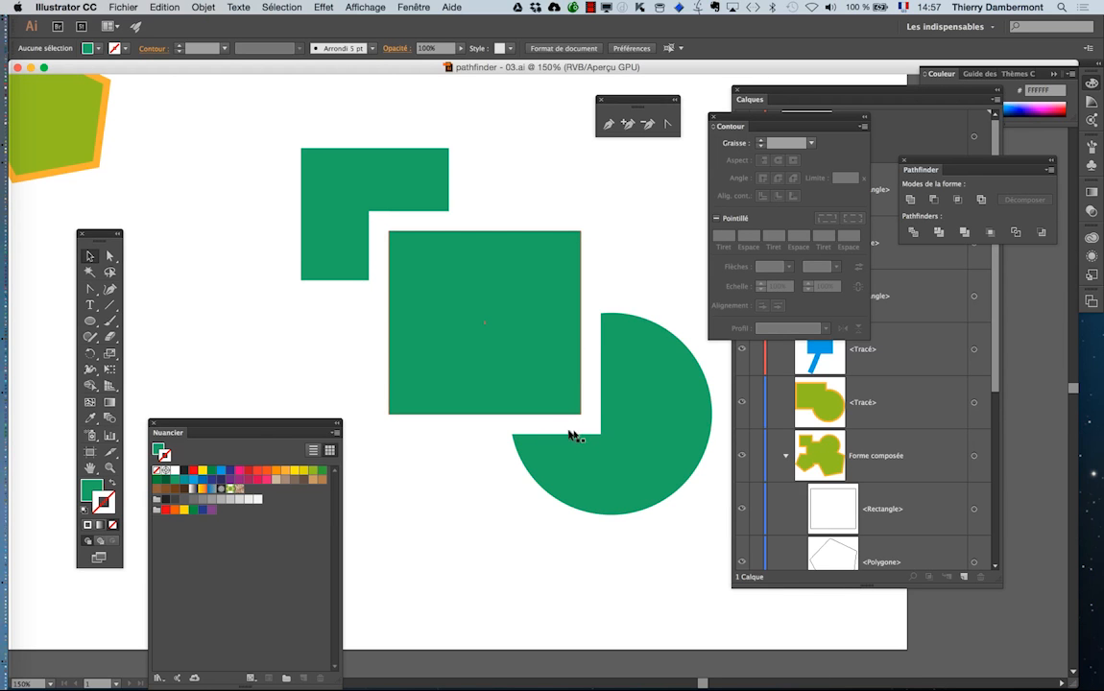
click(617, 443)
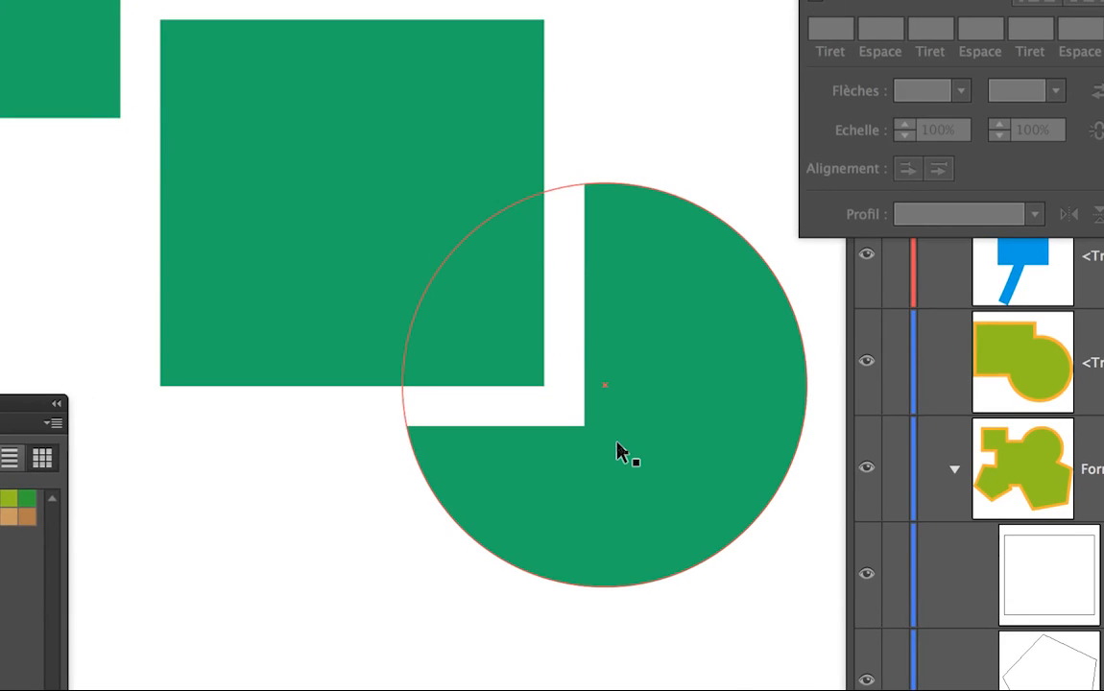
click(205, 274)
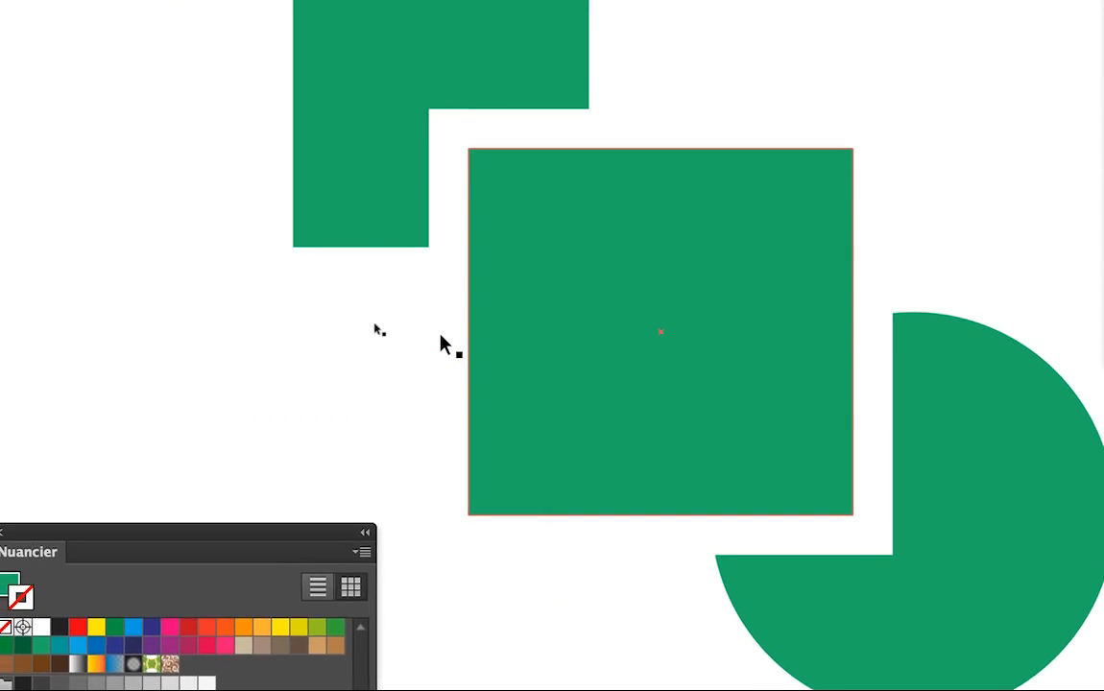
click(398, 230)
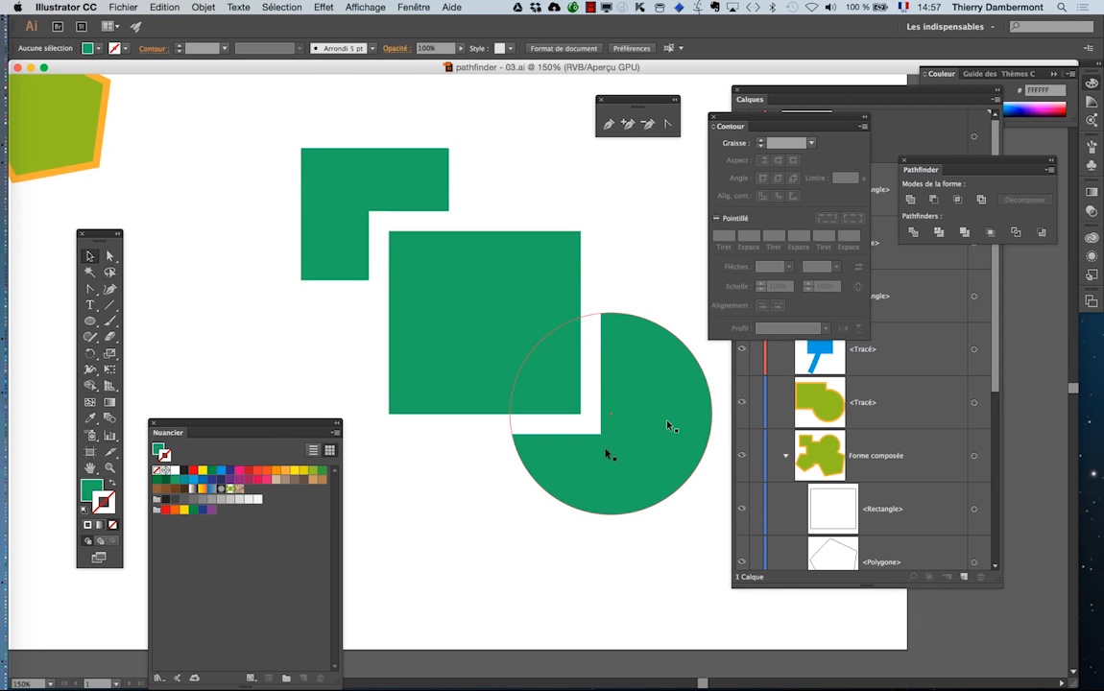
key(space)
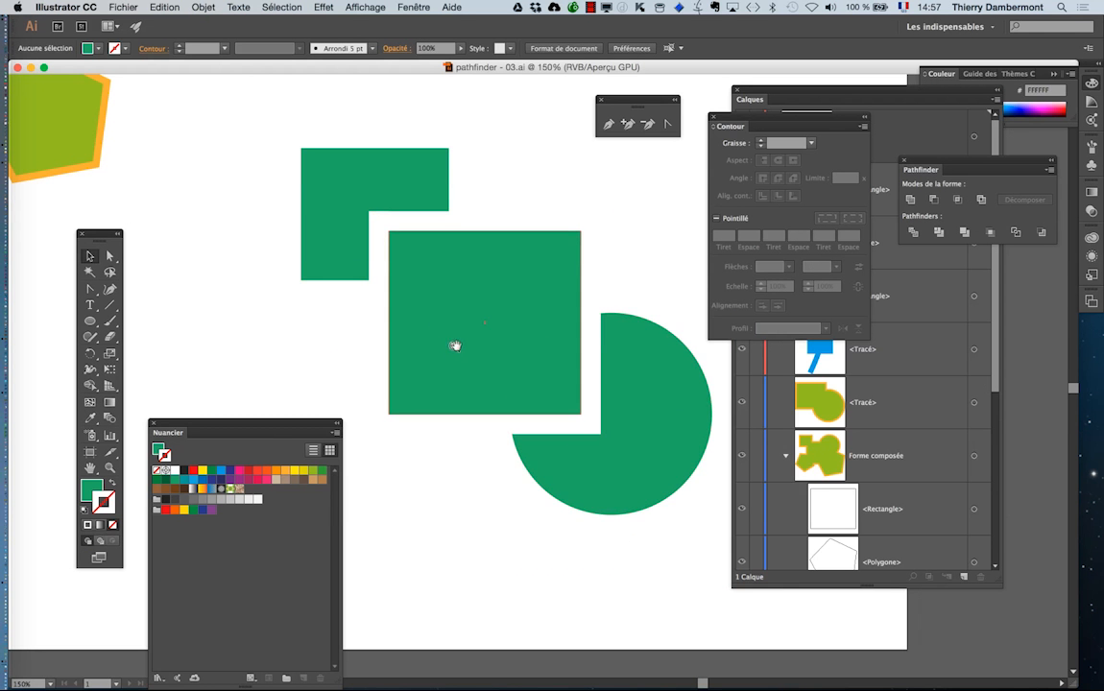
key(super+minus)
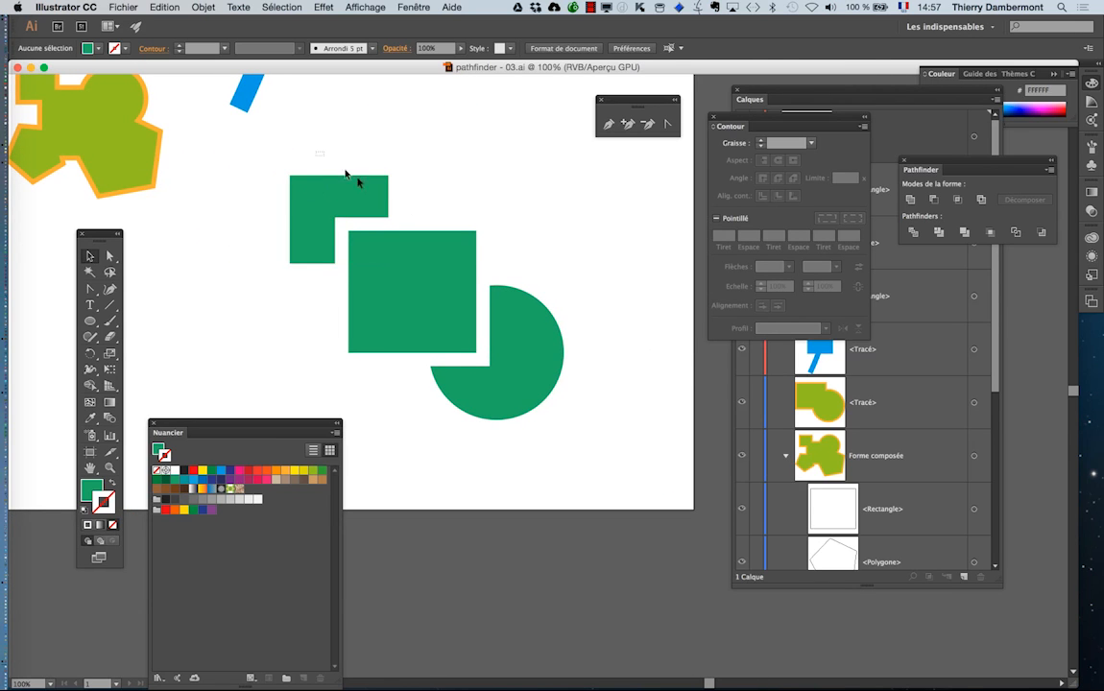
Select the three overlapping green shapes together and move the Swatches panel clear of the artwork.
drag(350, 175, 555, 381)
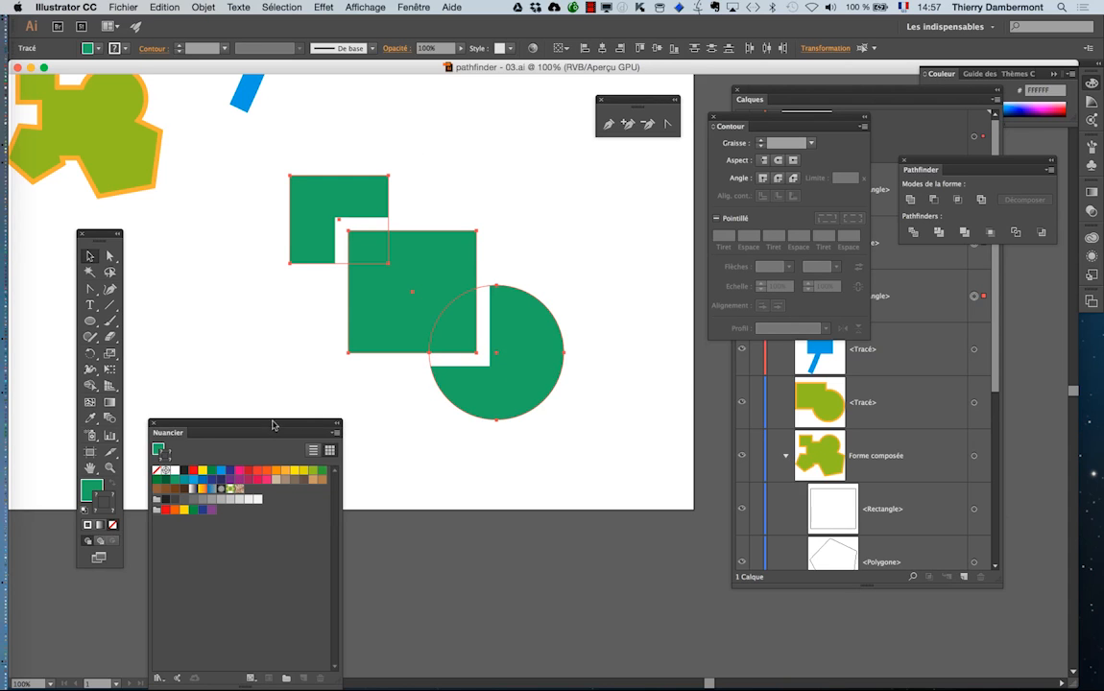
drag(273, 426, 671, 480)
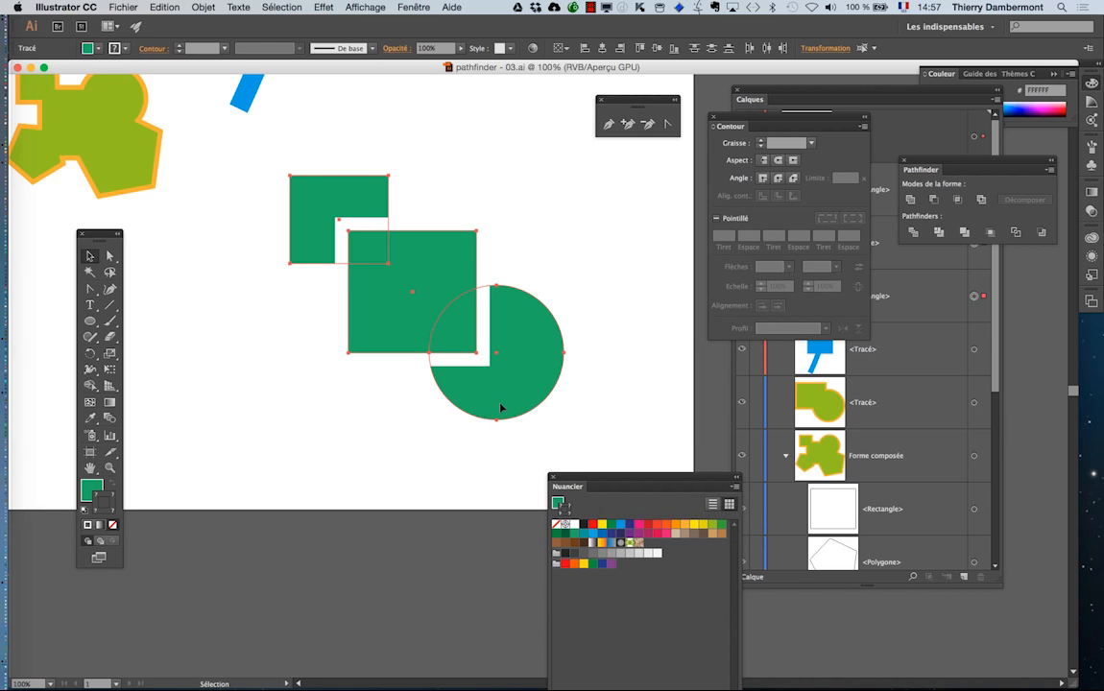
click(209, 6)
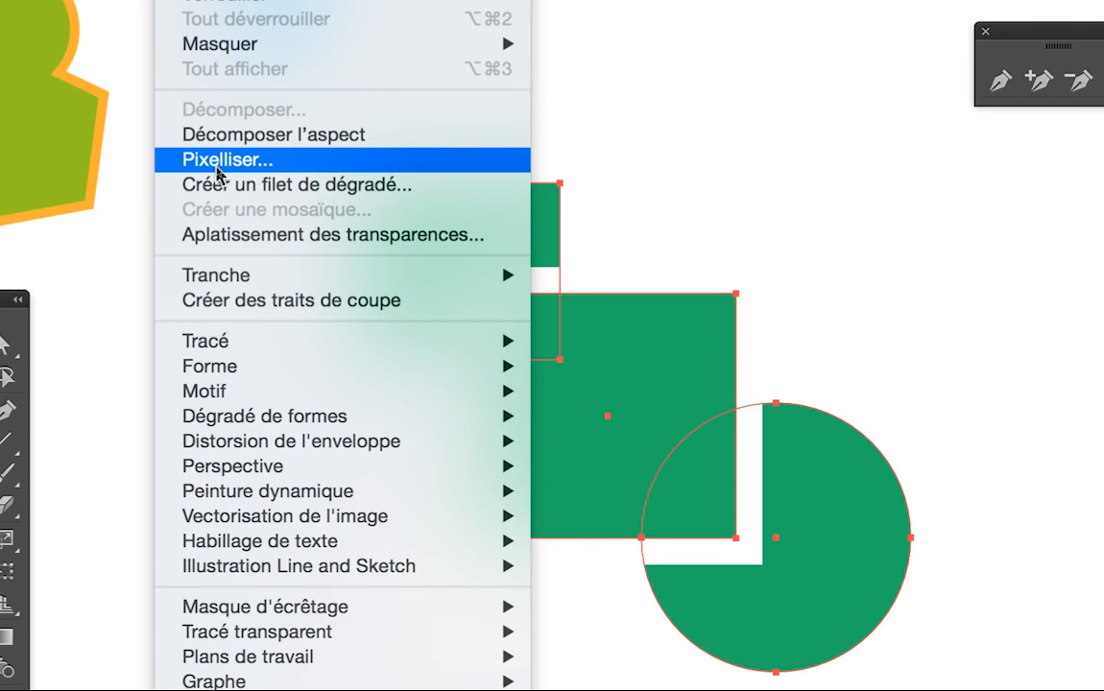
click(217, 169)
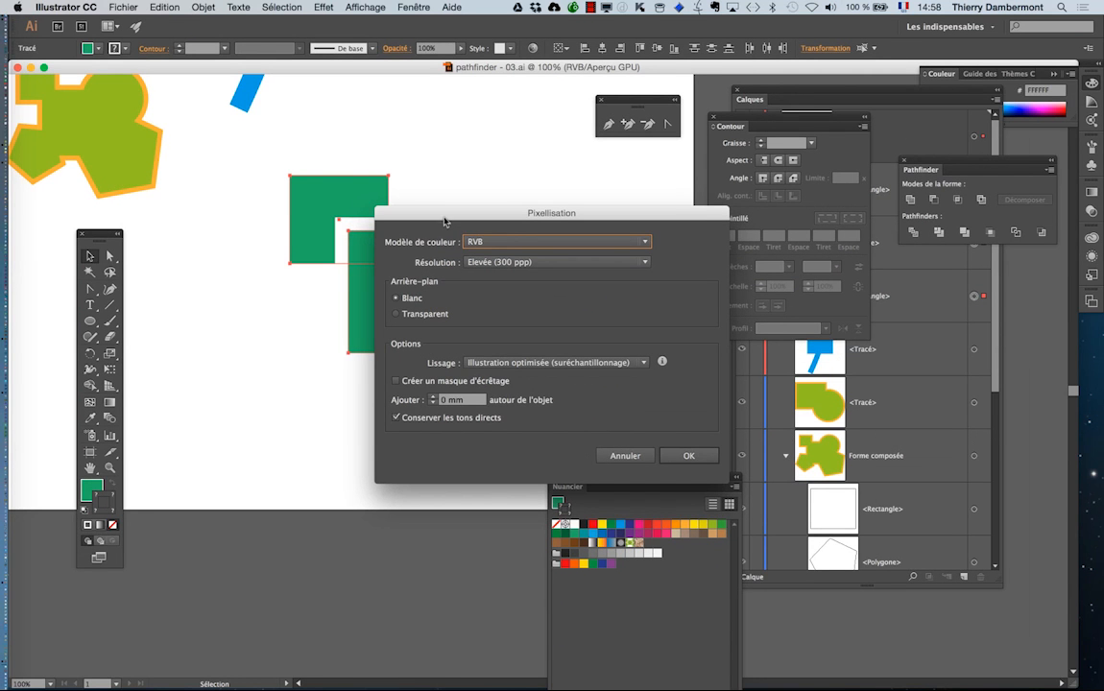
drag(446, 217, 655, 173)
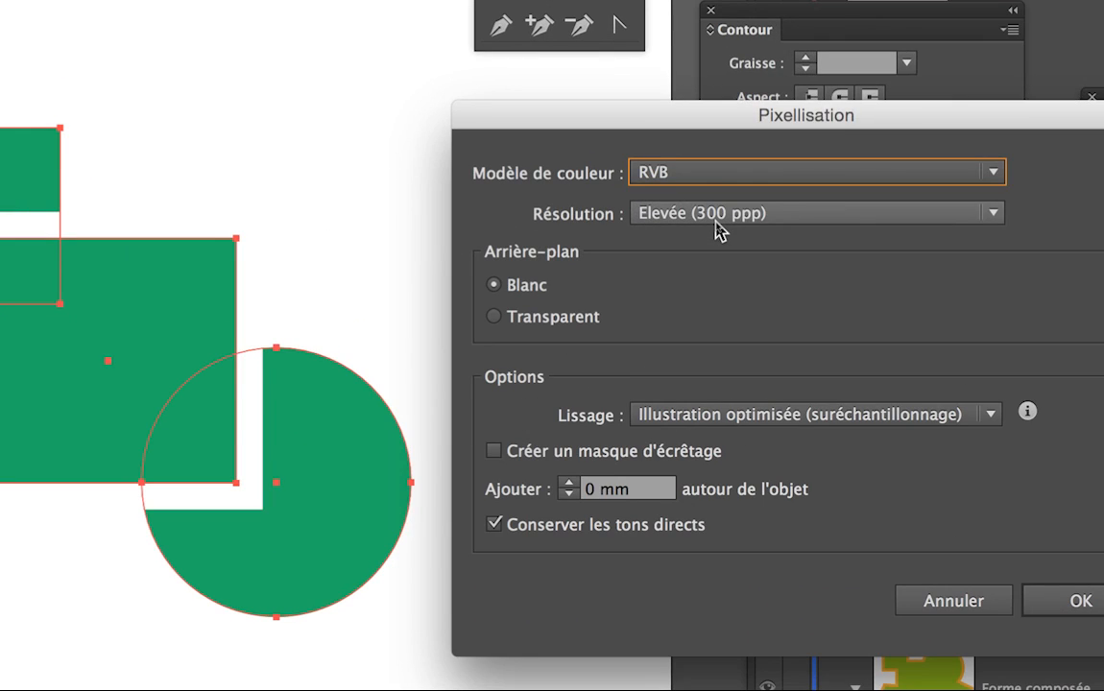
click(714, 218)
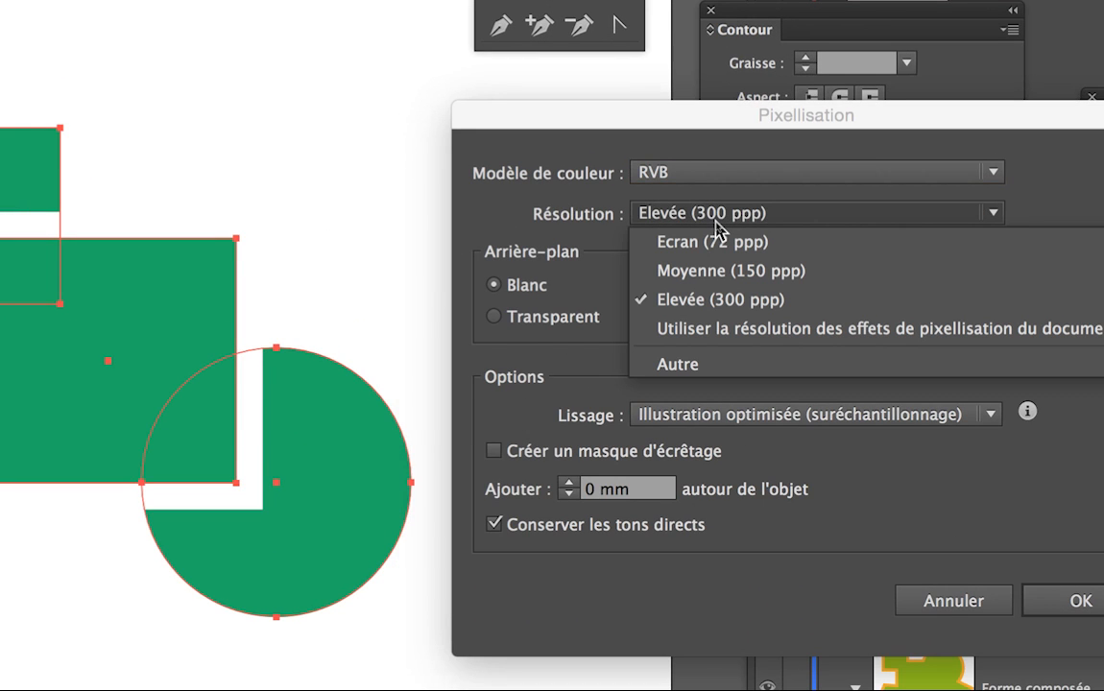
click(714, 222)
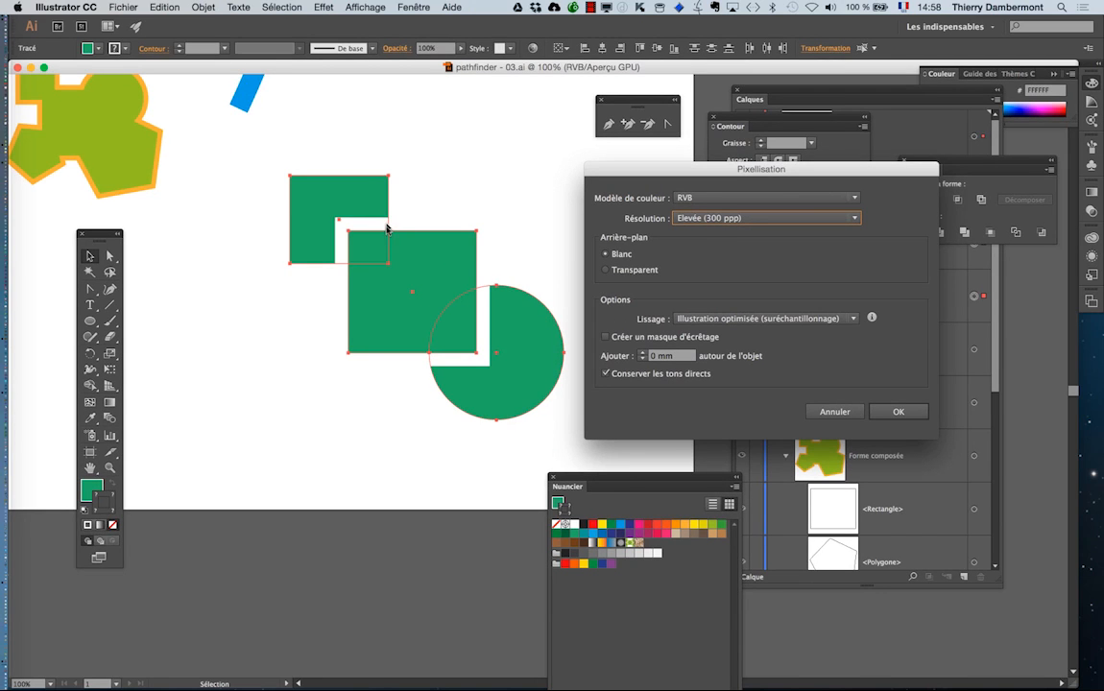
click(845, 414)
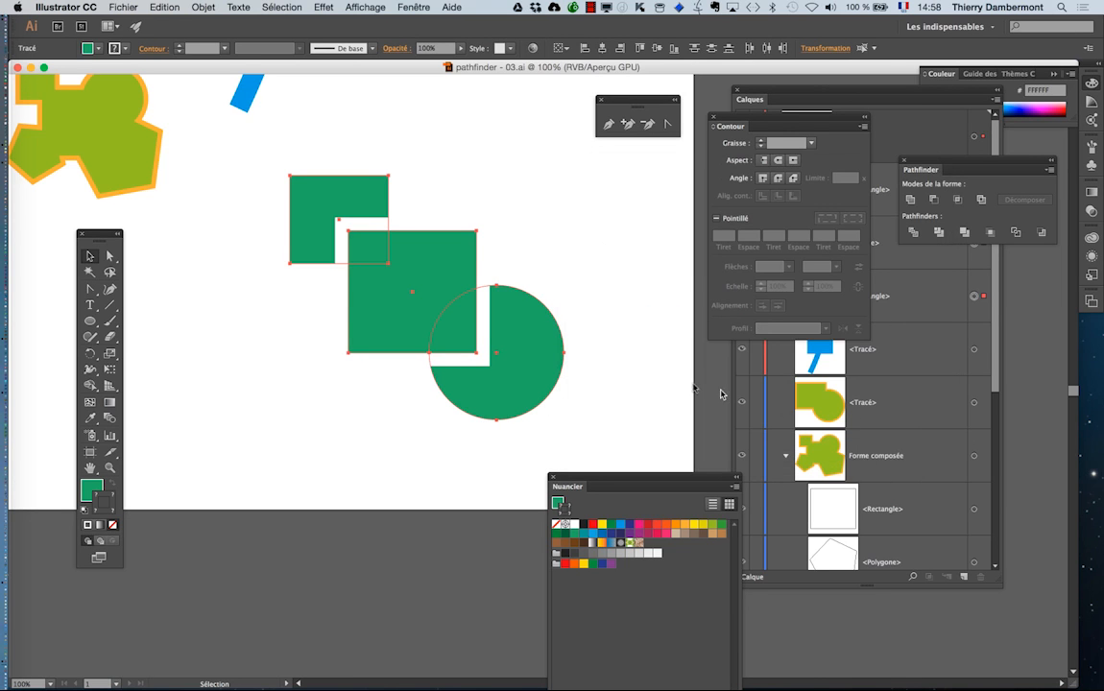
Check the artboard's width and height with the Artboard tool, then return to the Selection tool.
scroll(480, 344, down, 3)
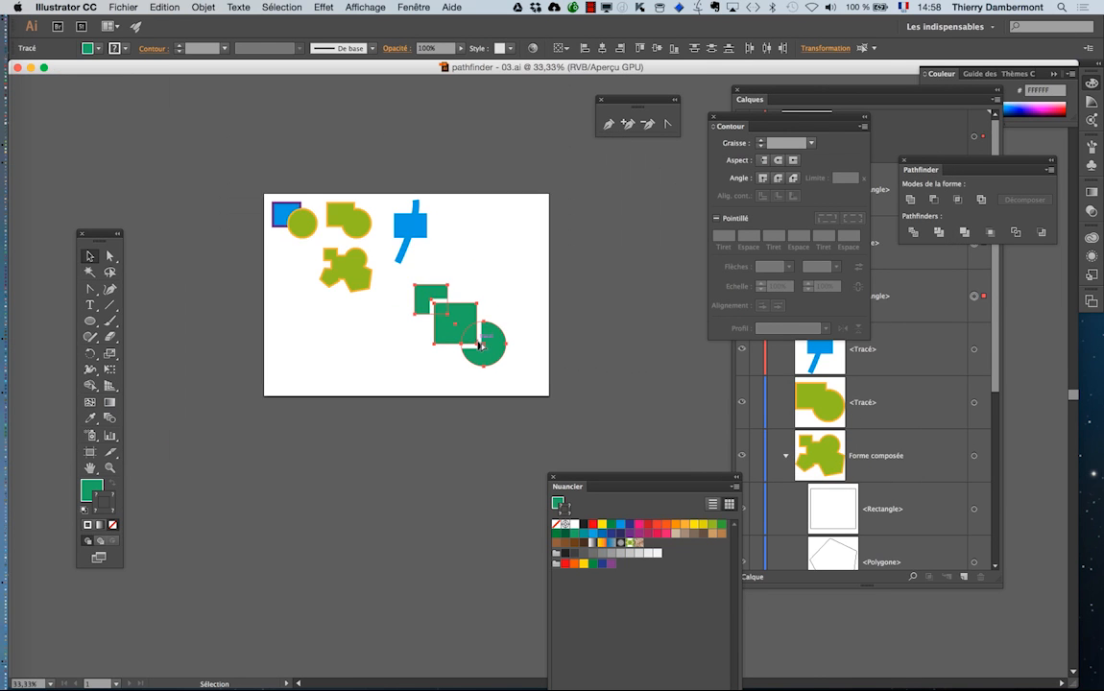
scroll(480, 345, up, 1)
scroll(479, 344, up, 2)
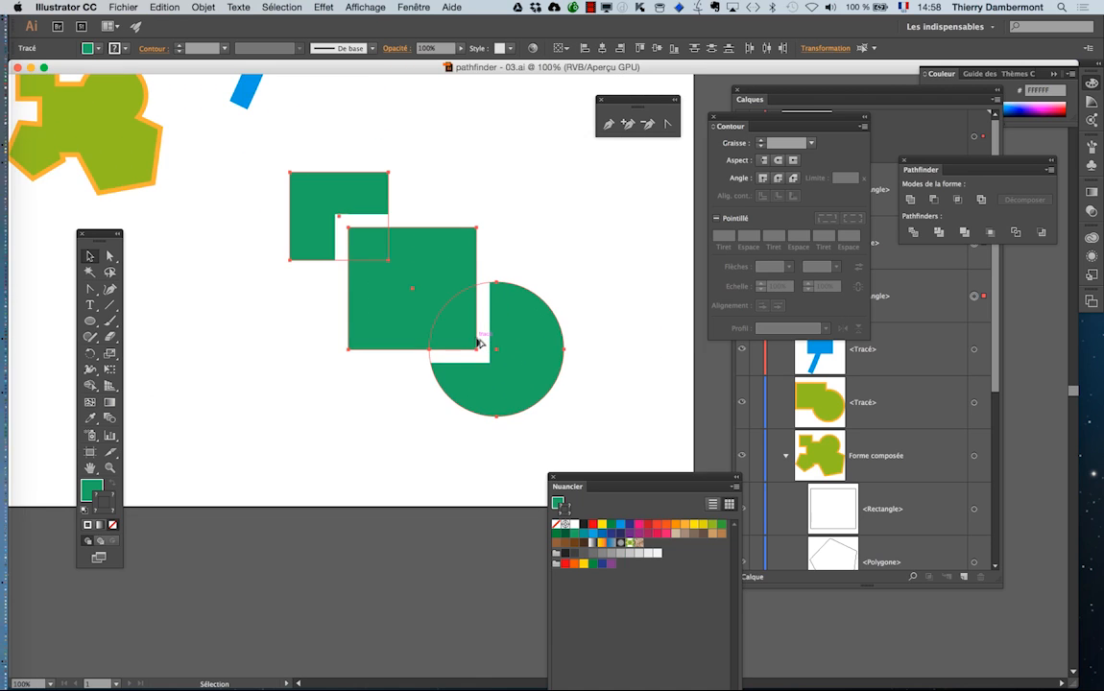
scroll(478, 343, down, 2)
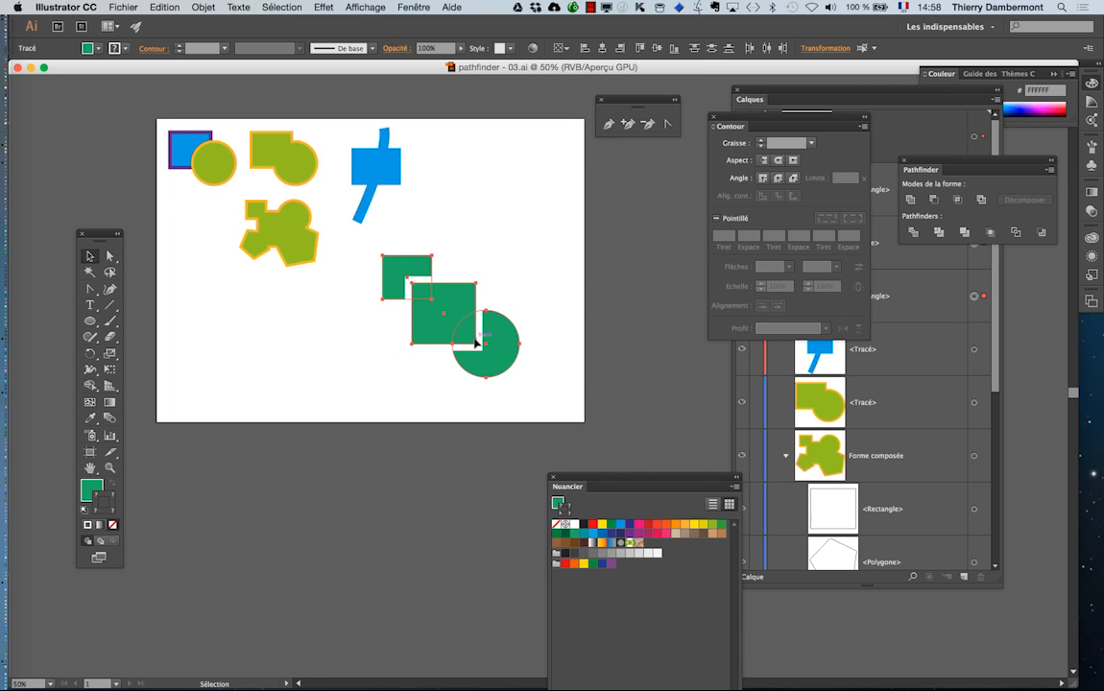
scroll(423, 284, up, 1)
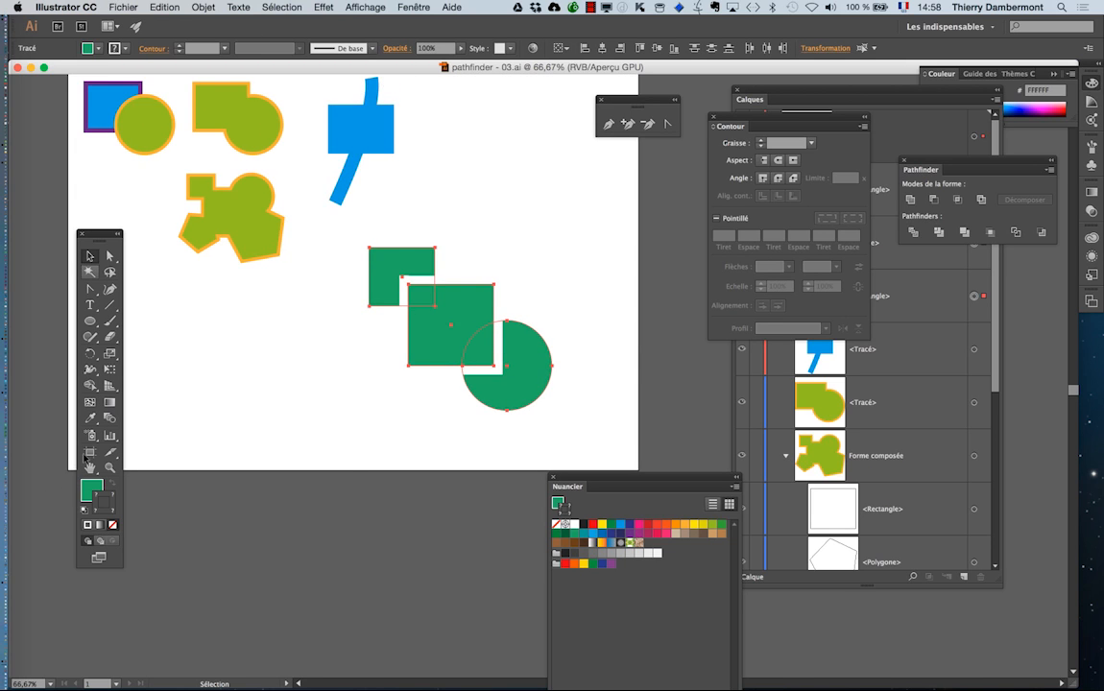
click(89, 453)
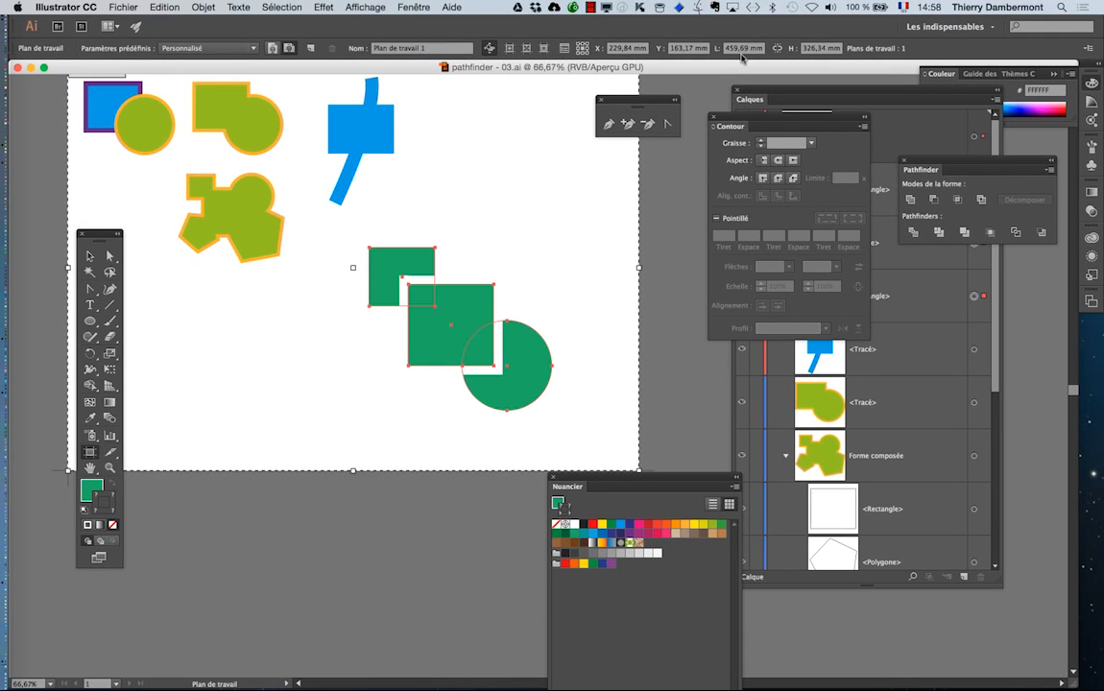
click(92, 258)
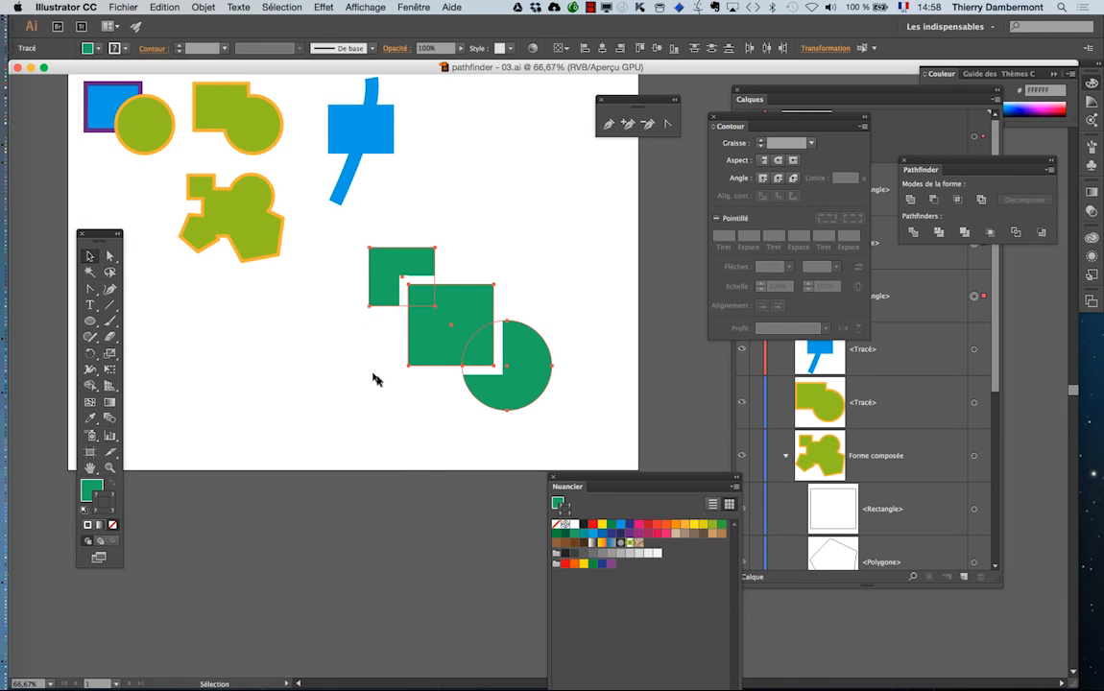
Rasterize the three green shapes in RVB at Elevée (300 ppp) with a transparent background.
click(343, 346)
drag(398, 228, 579, 389)
click(206, 7)
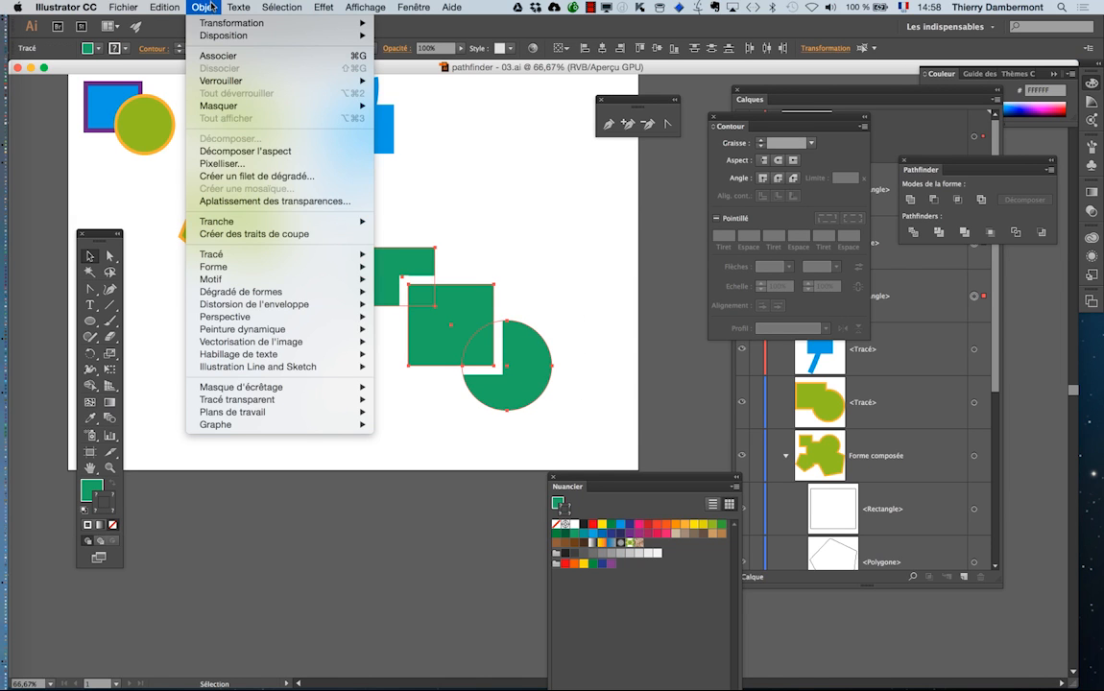
click(216, 149)
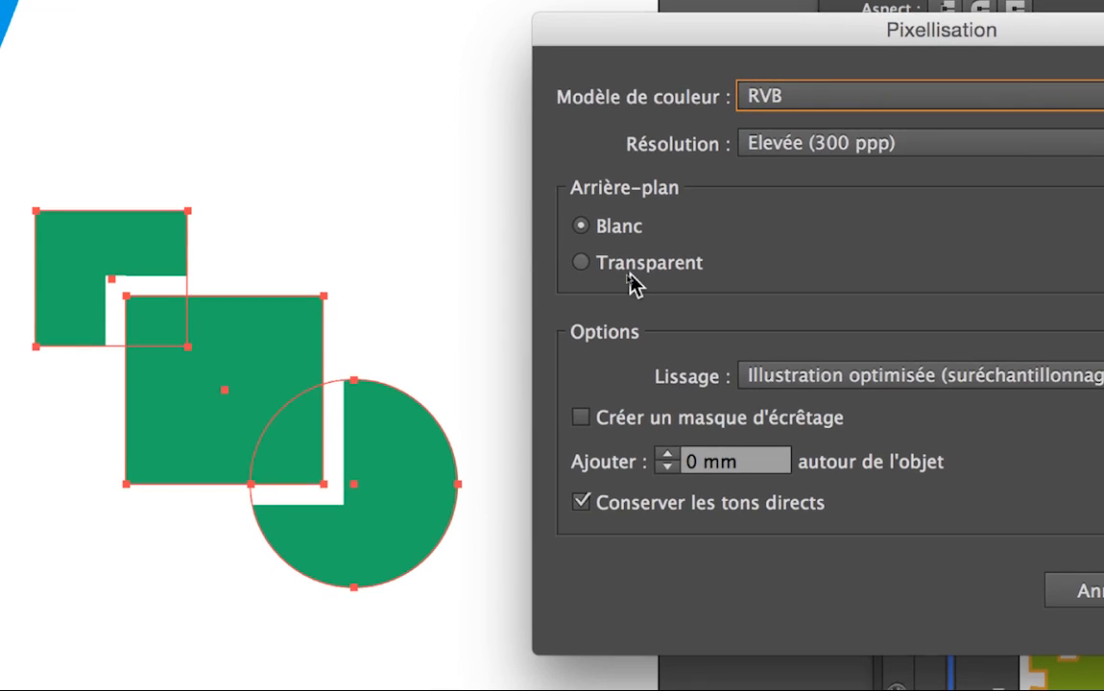
click(633, 273)
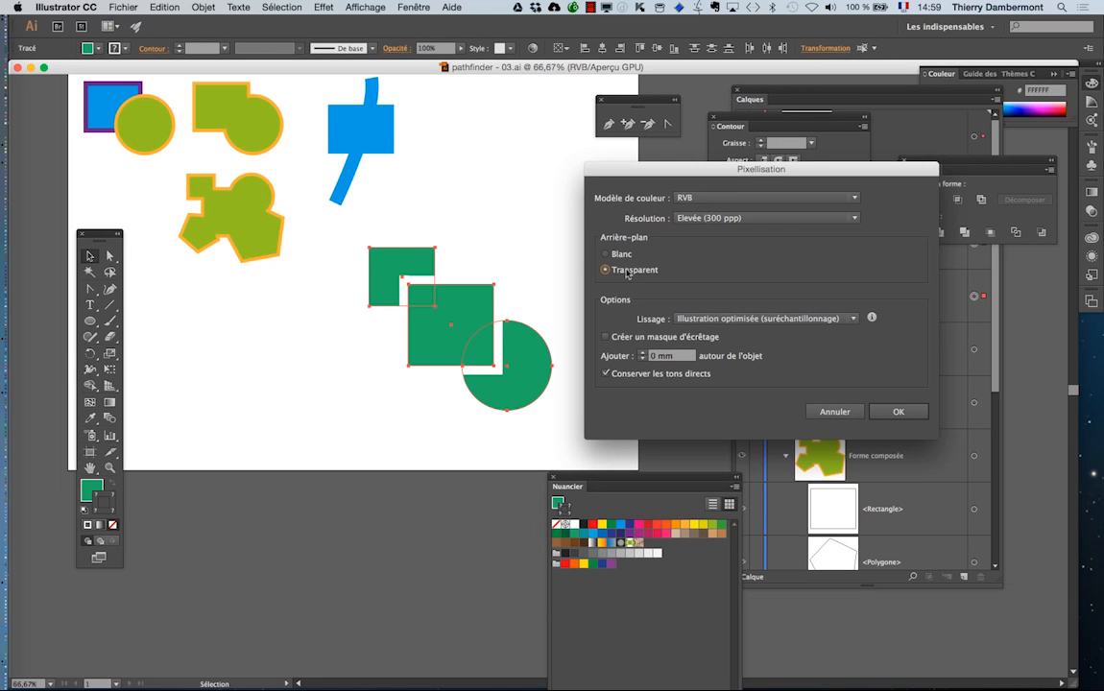
click(898, 411)
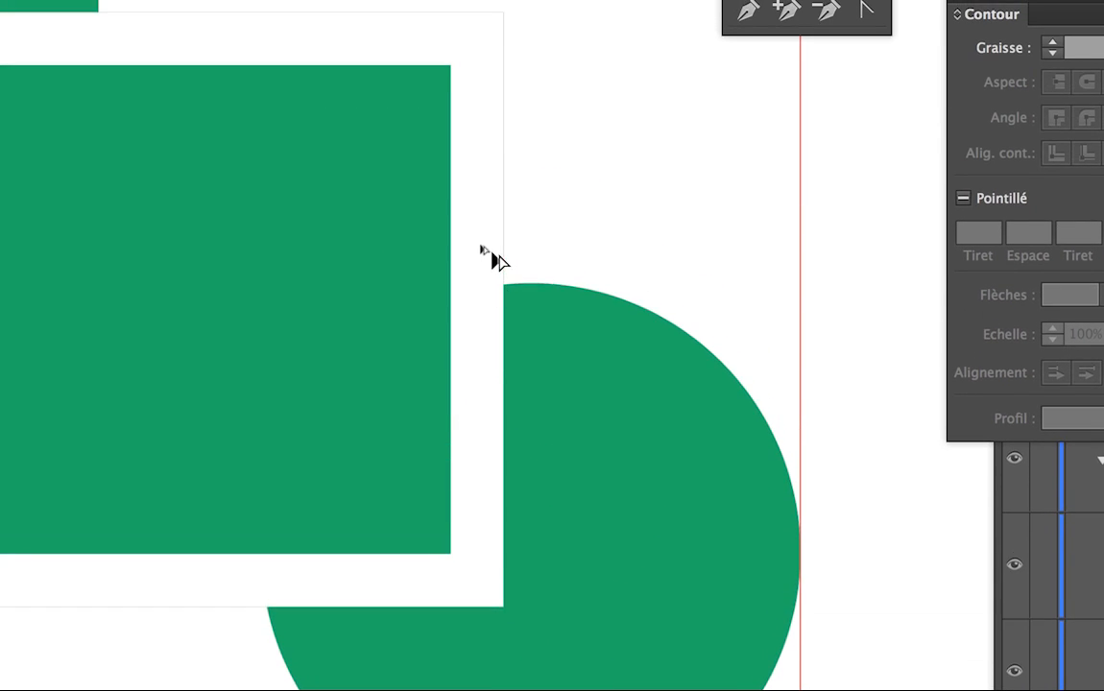
Inspect the edges of the white frame in the rasterized image up close and undo the rasterization.
scroll(502, 247, up, 1)
scroll(501, 249, down, 3)
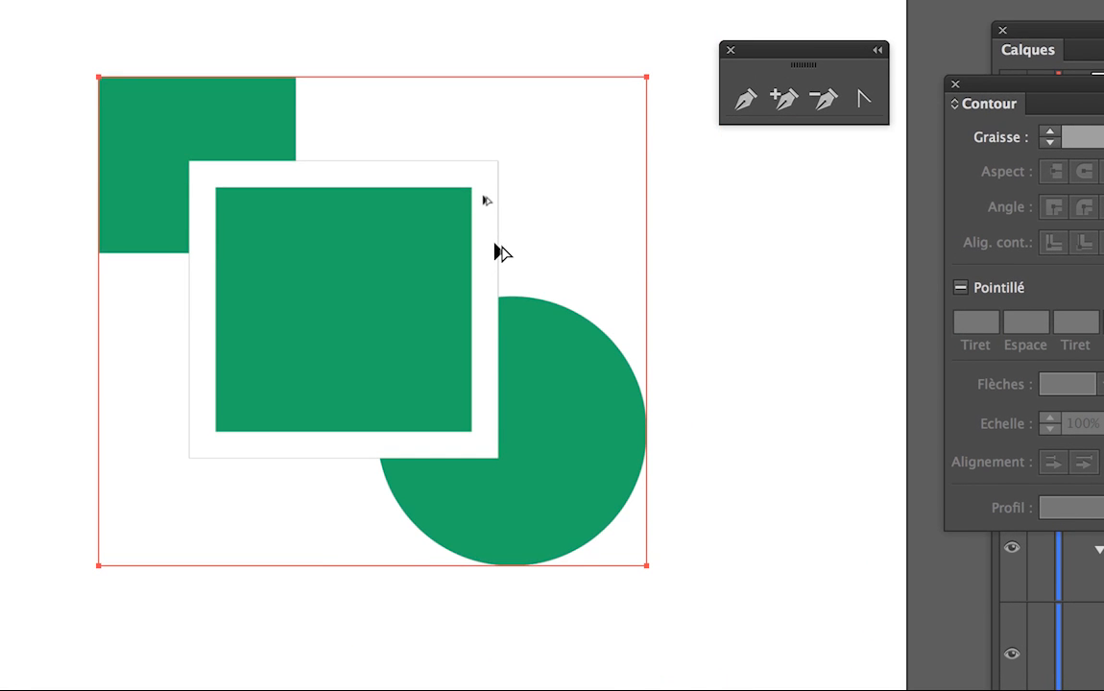
scroll(494, 253, up, 1)
scroll(494, 252, down, 1)
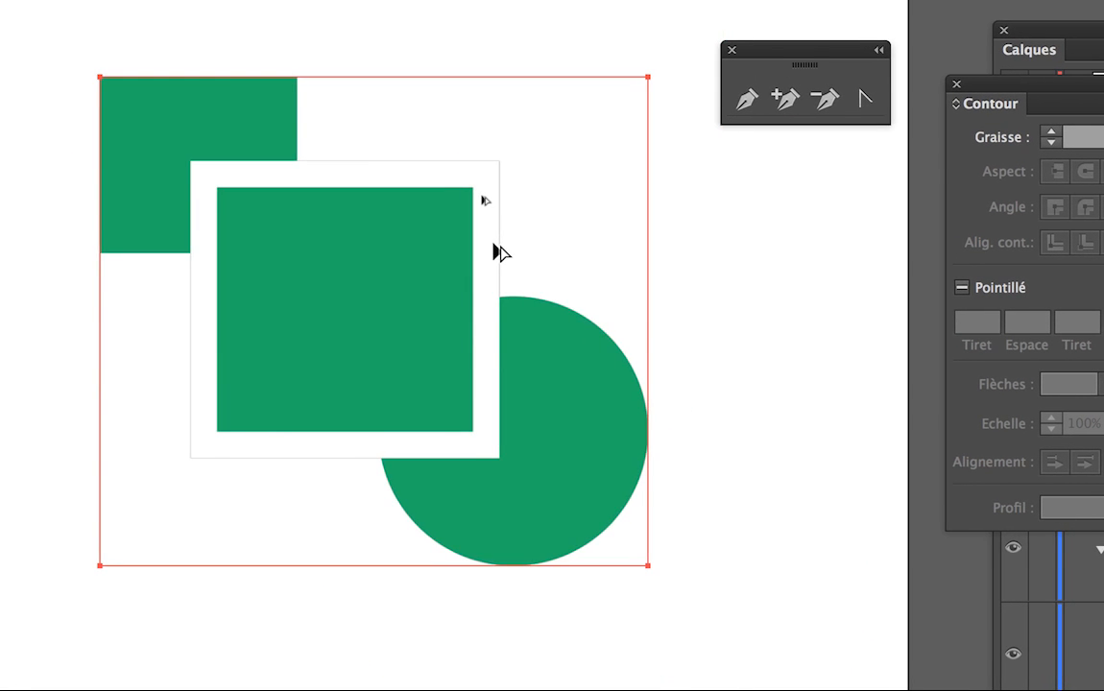
scroll(494, 252, up, 5)
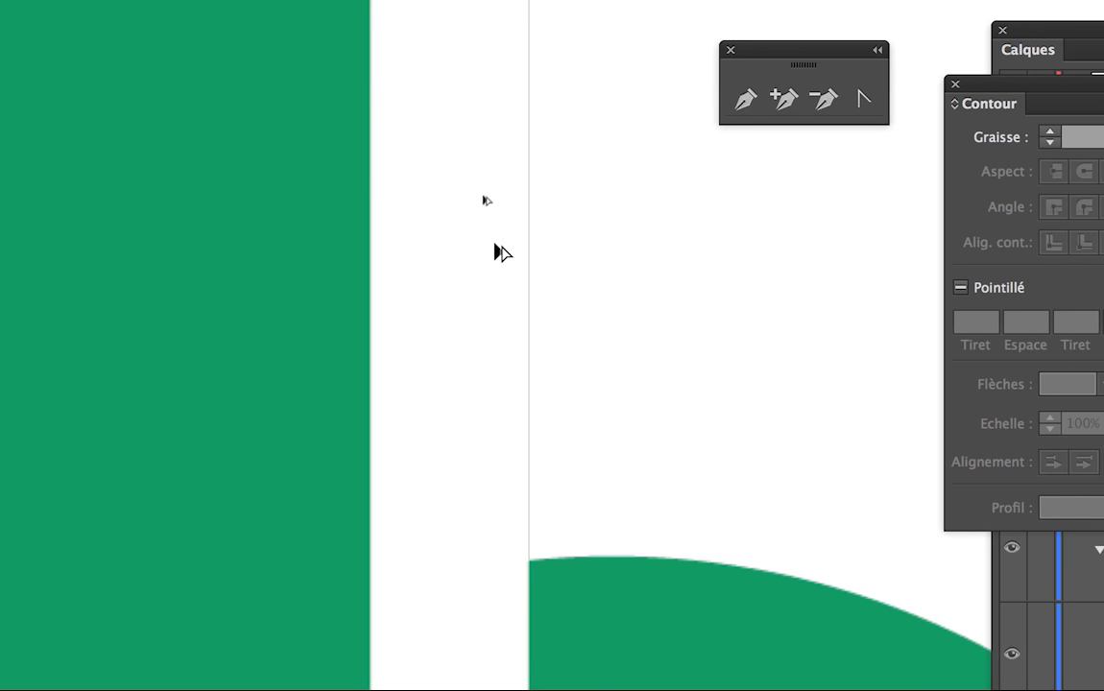
scroll(495, 253, down, 5)
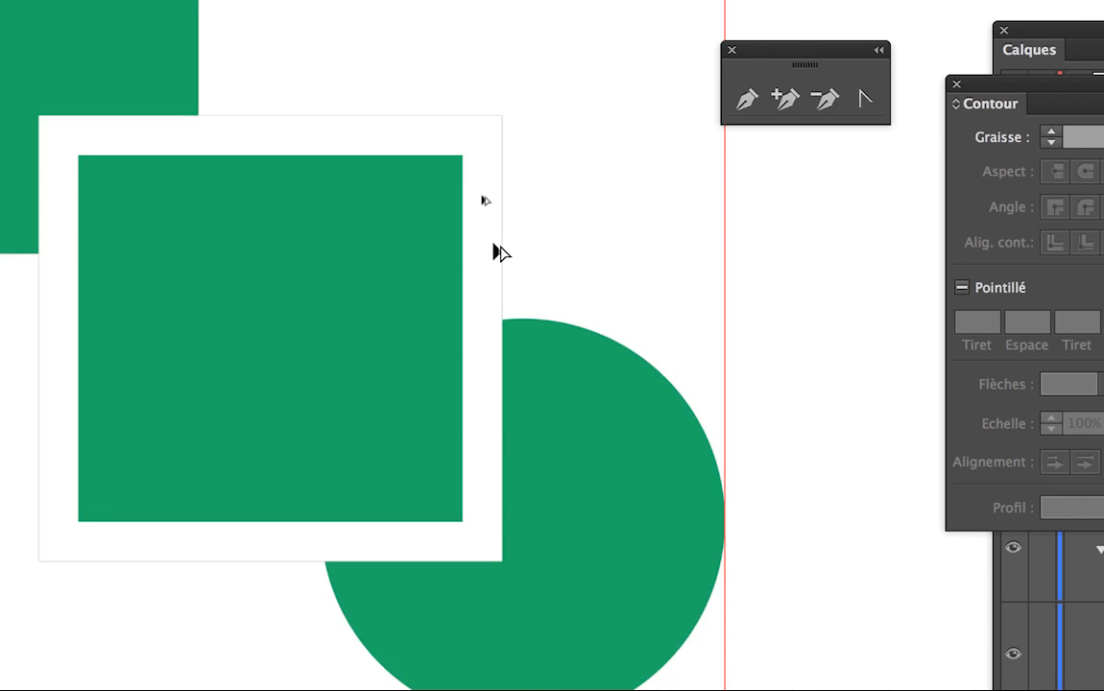
scroll(496, 253, down, 1)
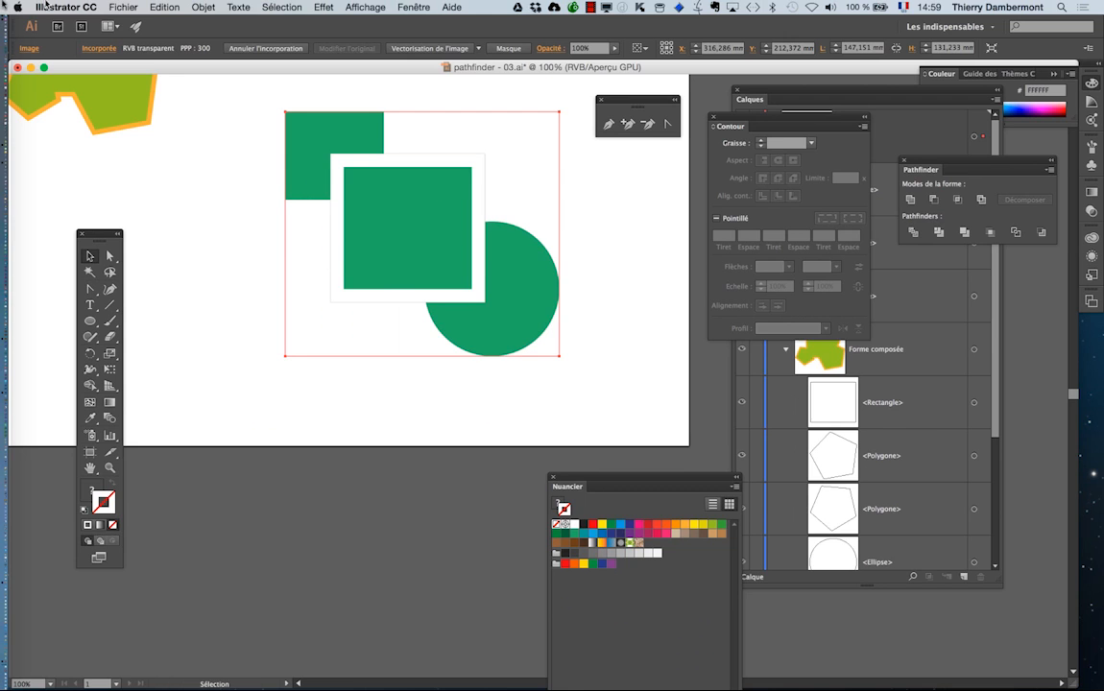
click(161, 7)
click(183, 22)
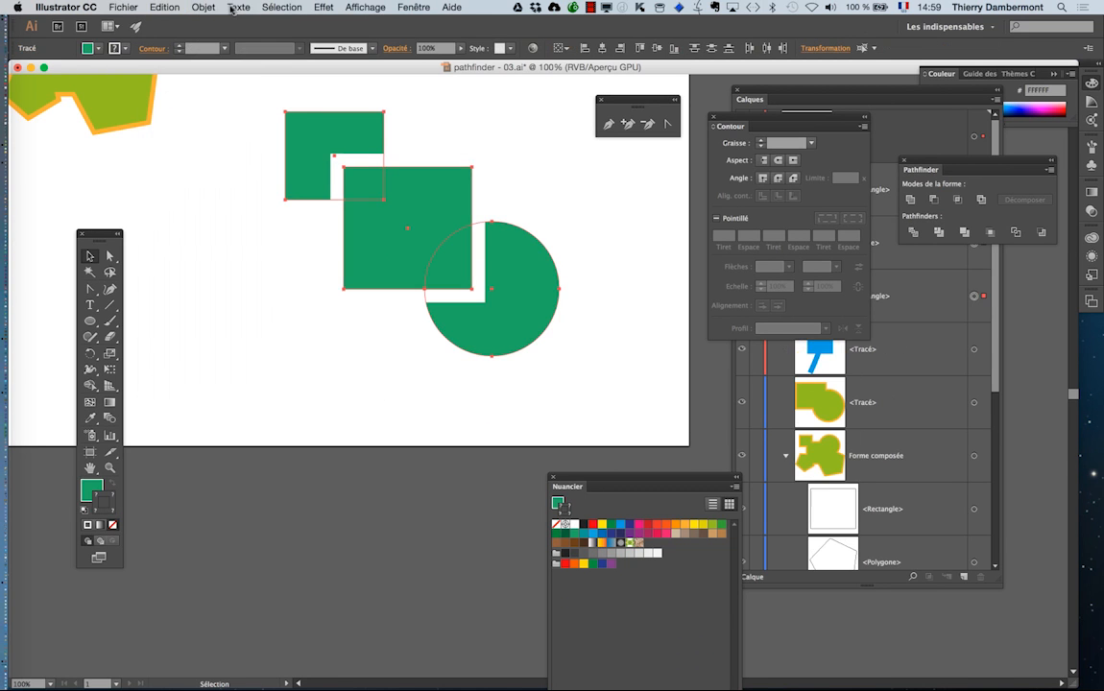
Rasterize the three green shapes in RVB at Elevée (300 ppp) with a white background and inspect the white gaps up close.
click(196, 6)
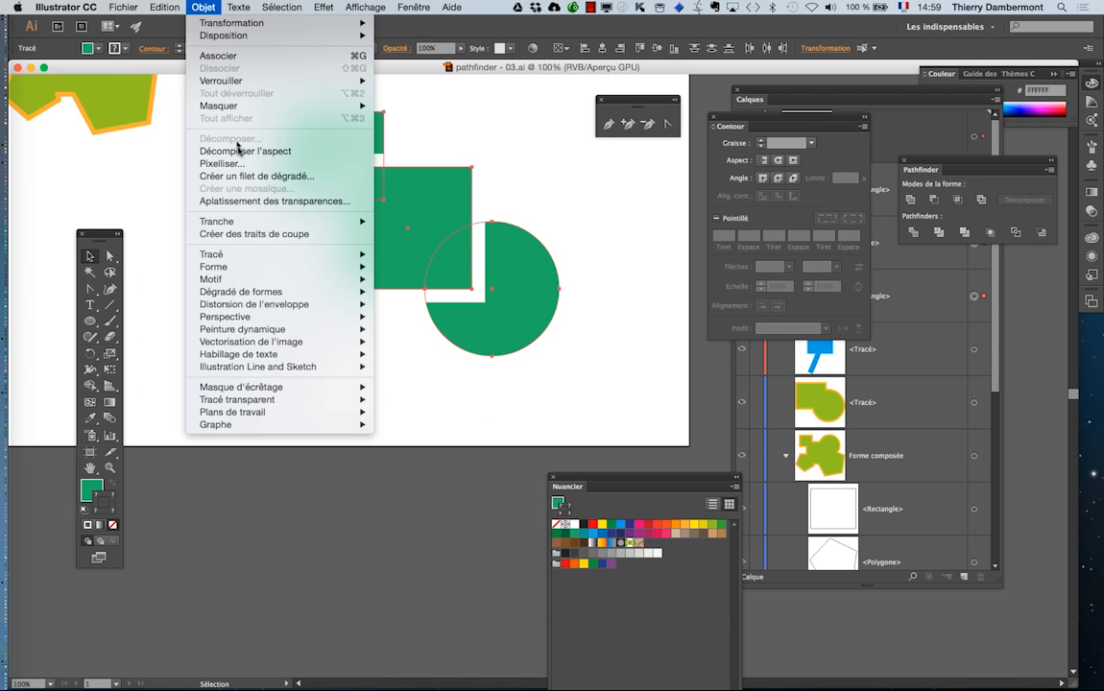
click(223, 163)
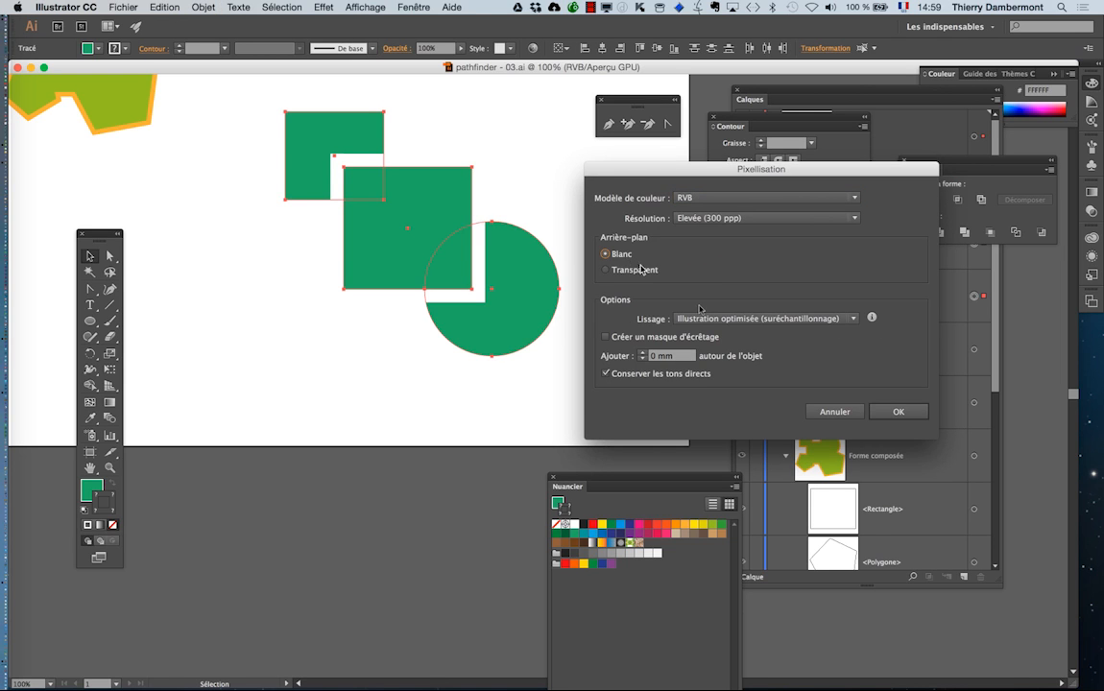
key(Return)
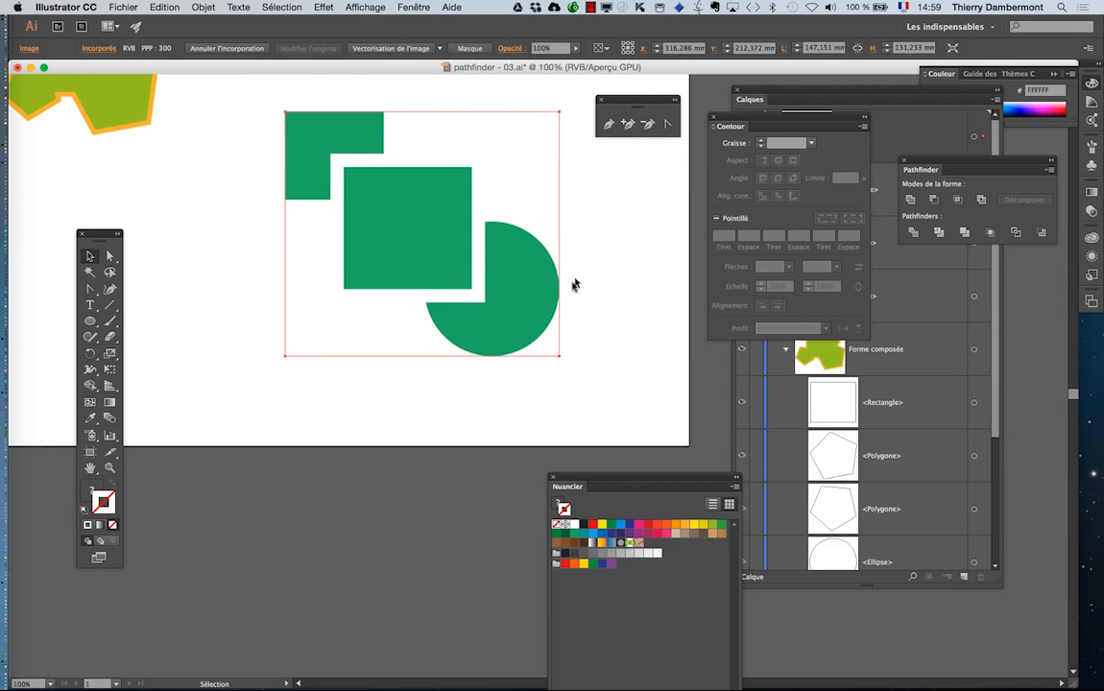
scroll(473, 200, up, 2)
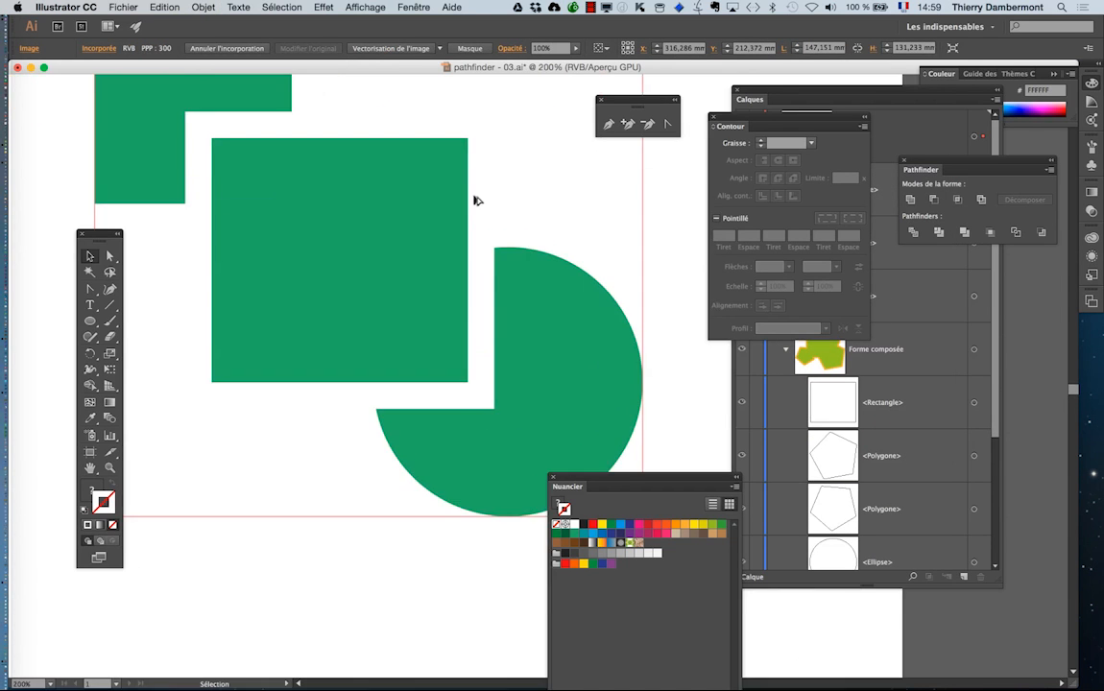
scroll(473, 200, up, 2)
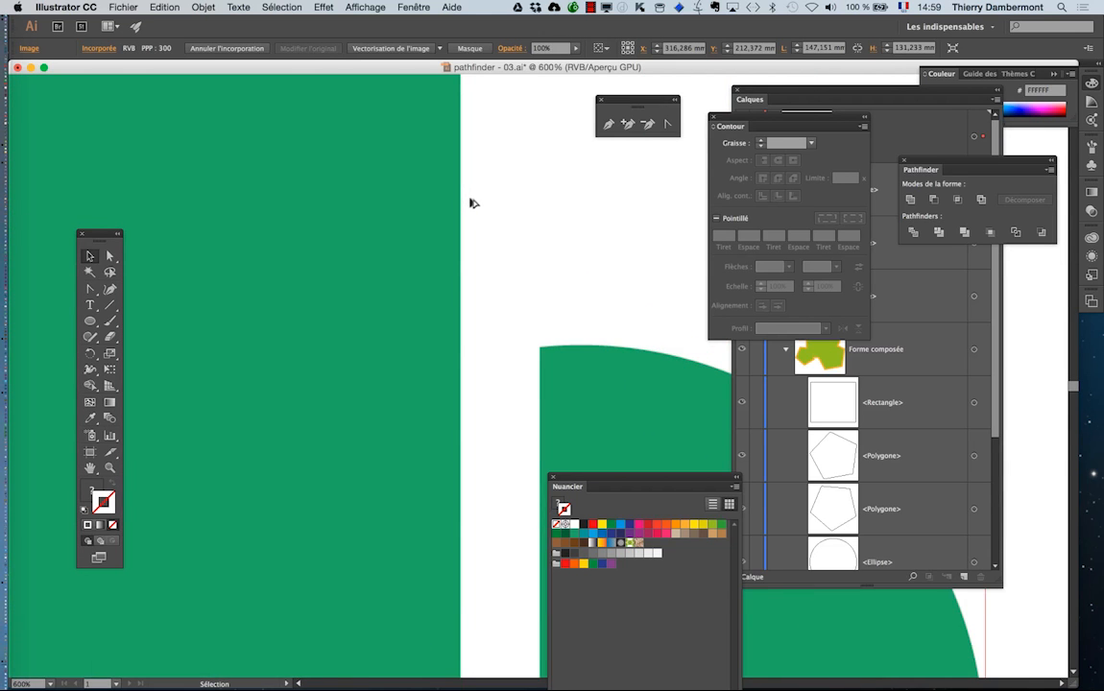
scroll(473, 202, down, 1)
scroll(473, 203, down, 1)
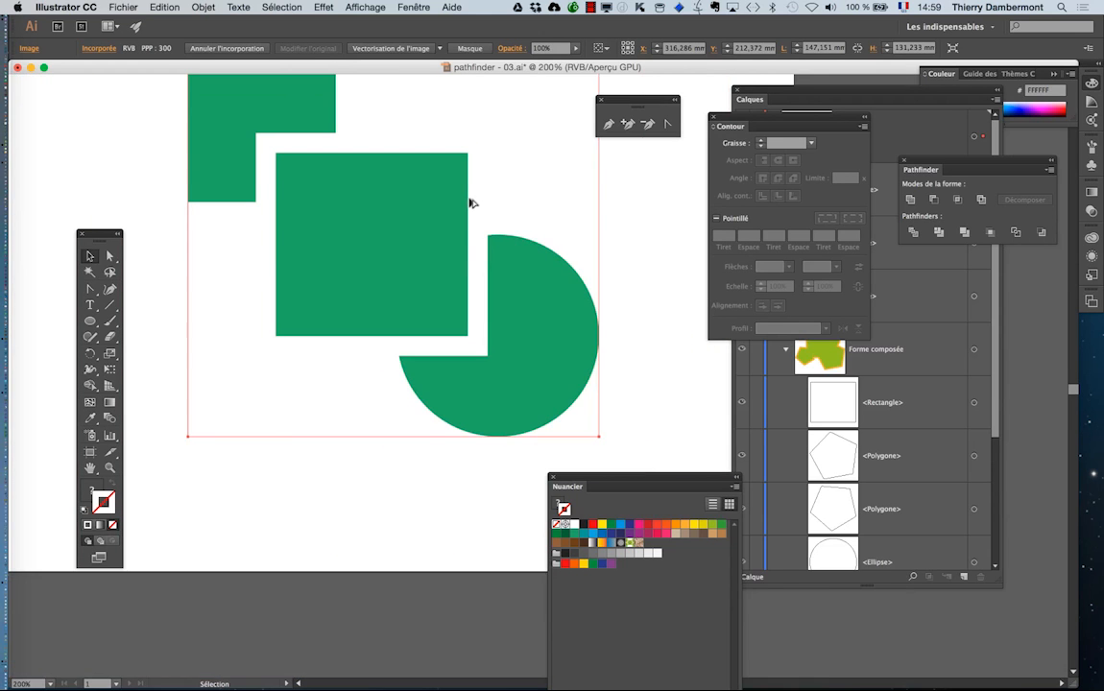
scroll(470, 202, down, 1)
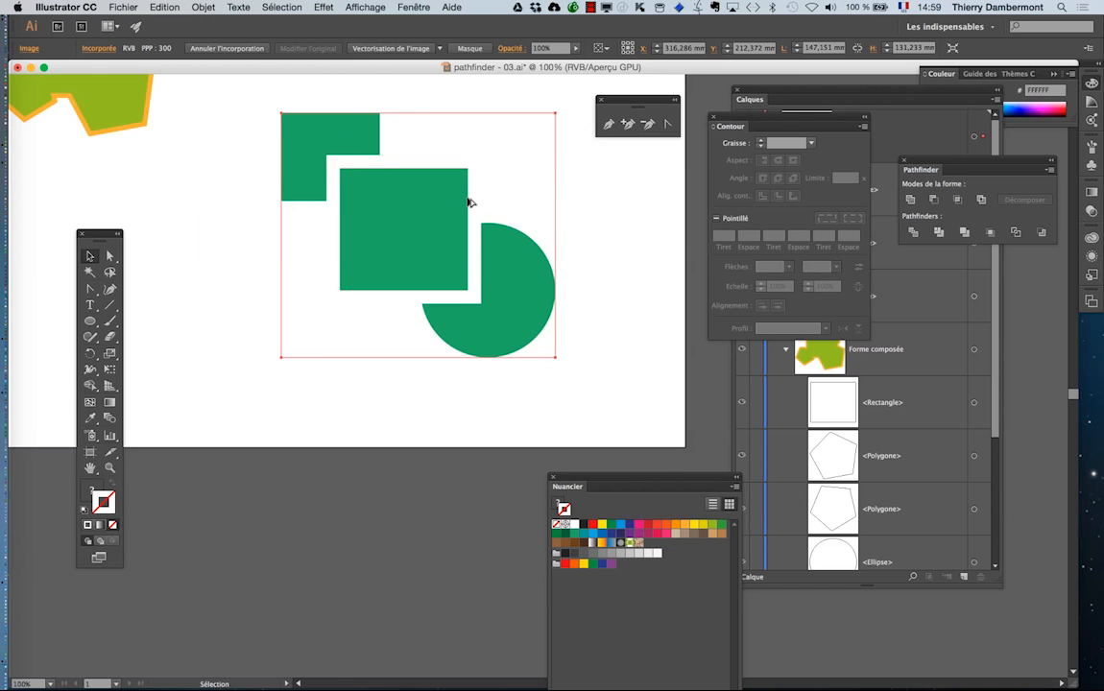
Display the transparency grid and examine the rasterized image's background against it.
drag(315, 211, 288, 216)
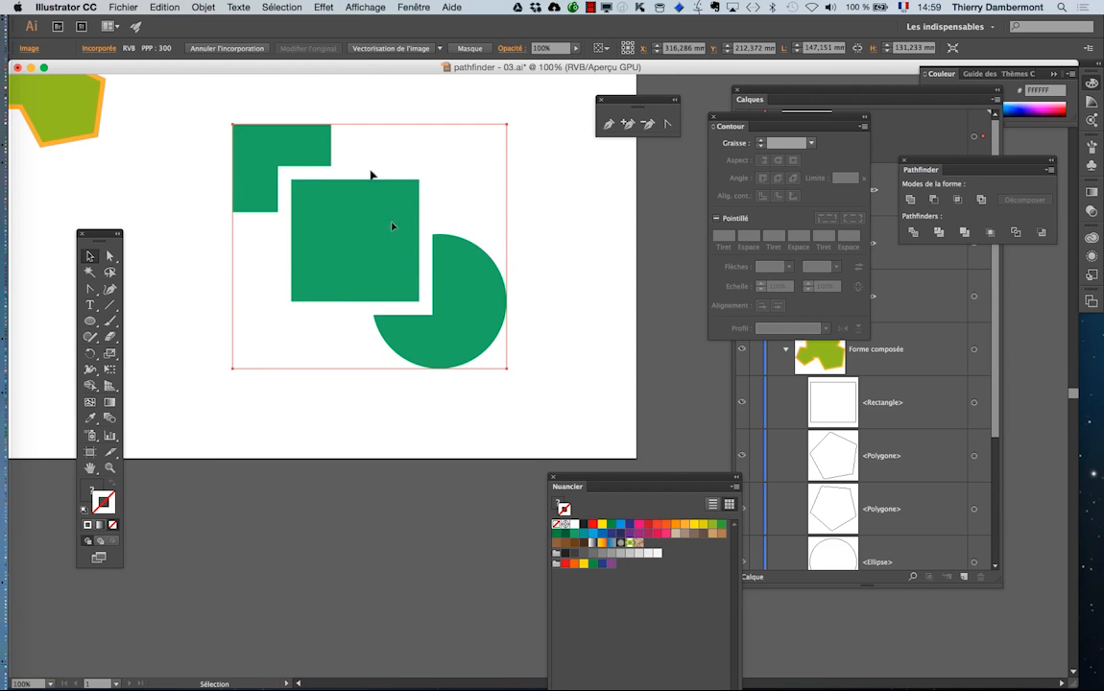
click(355, 8)
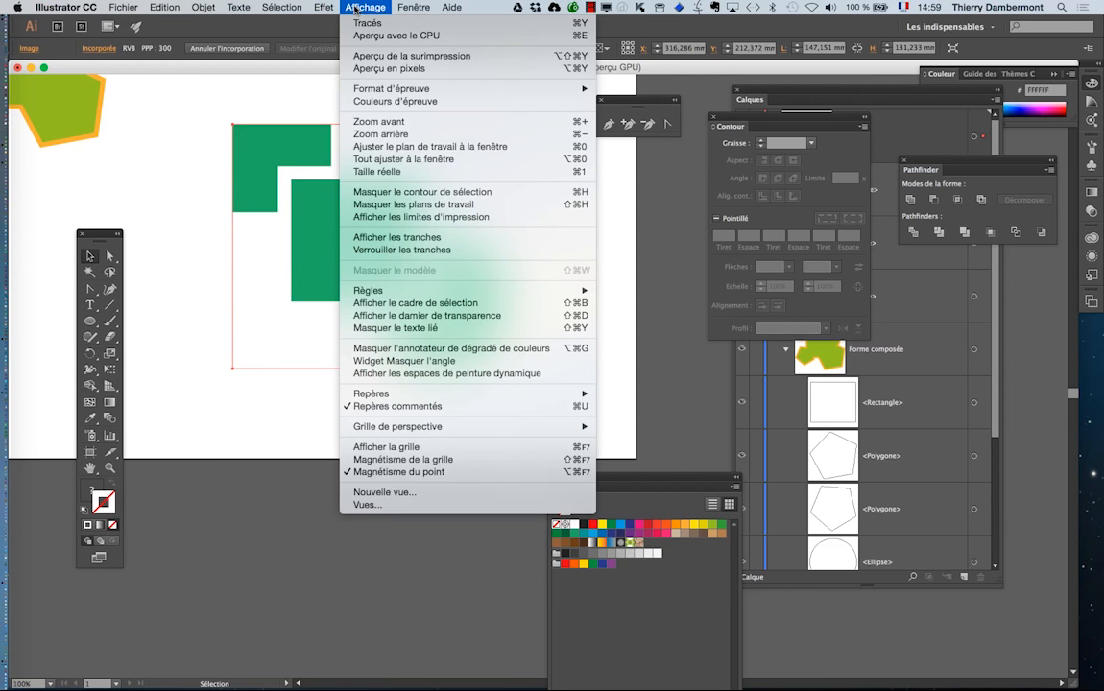
click(410, 317)
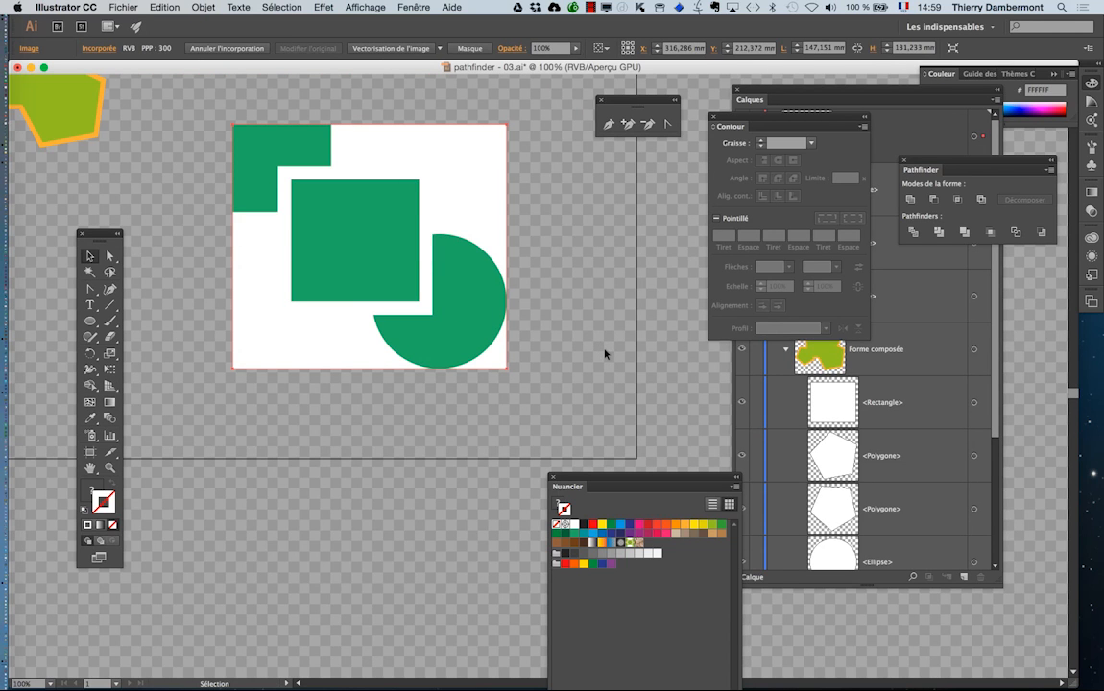
scroll(451, 313, up, 4)
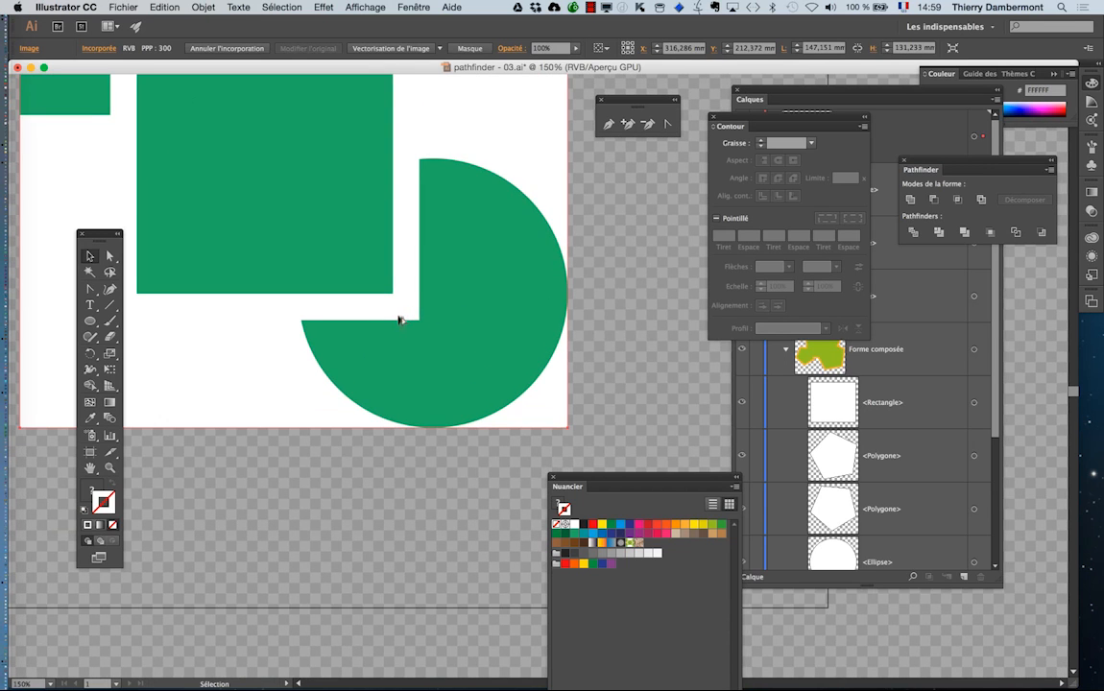
Examine the rasterized image's white gaps and edges up close, deselect it and check the transparency grid display option.
scroll(399, 316, up, 4)
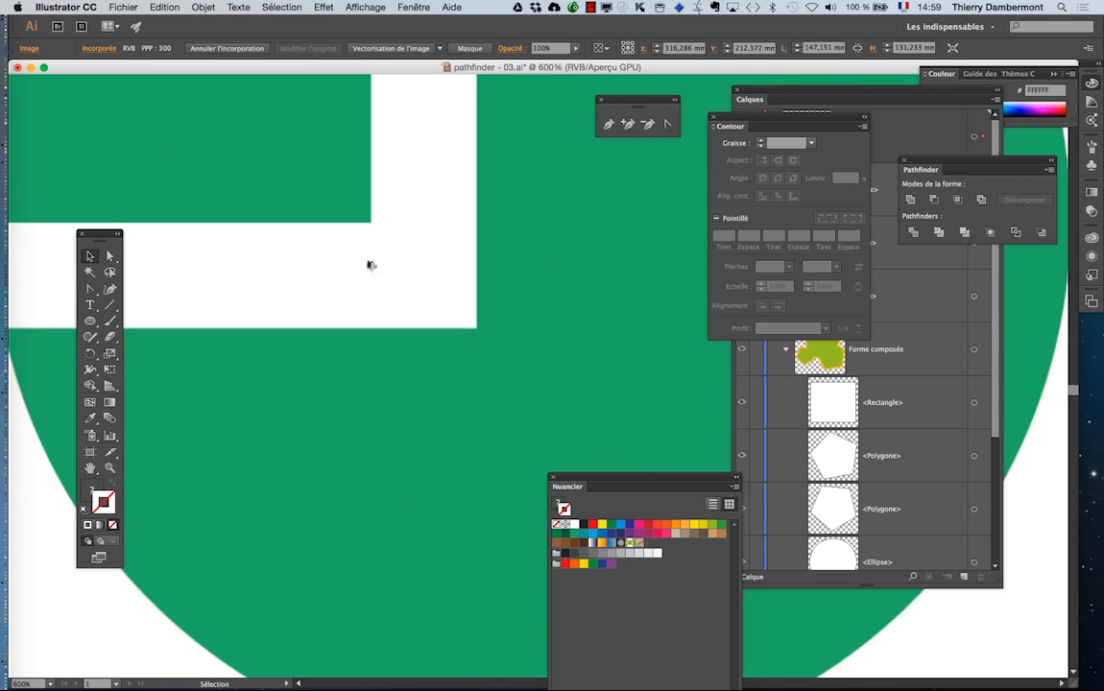
scroll(393, 280, up, 2)
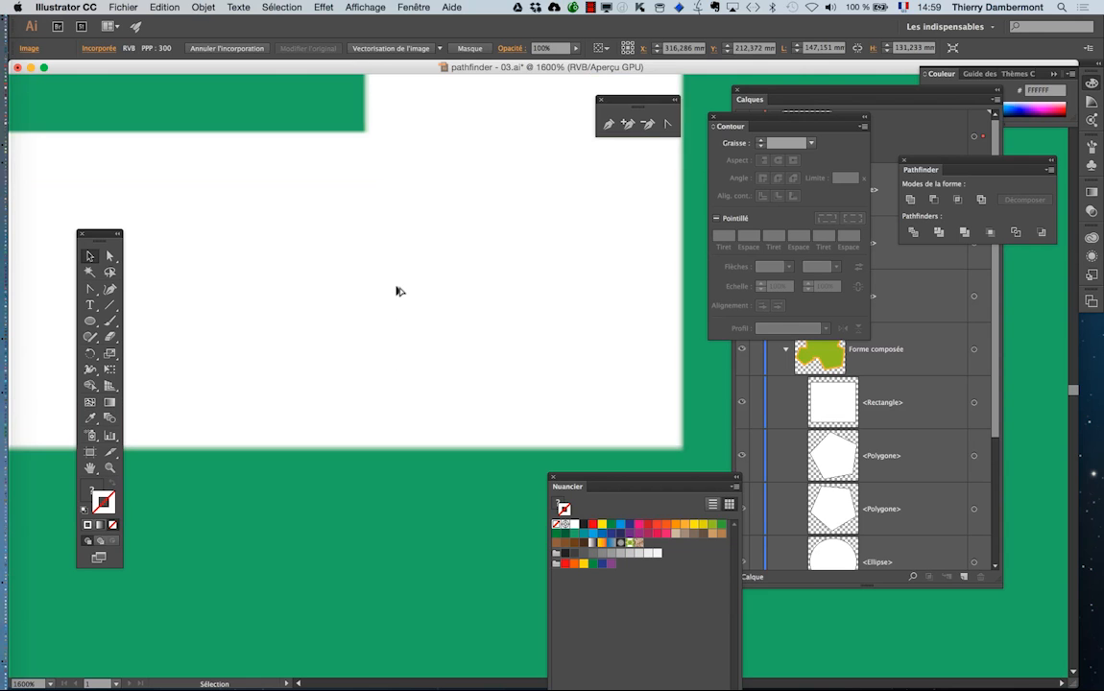
scroll(399, 290, down, 6)
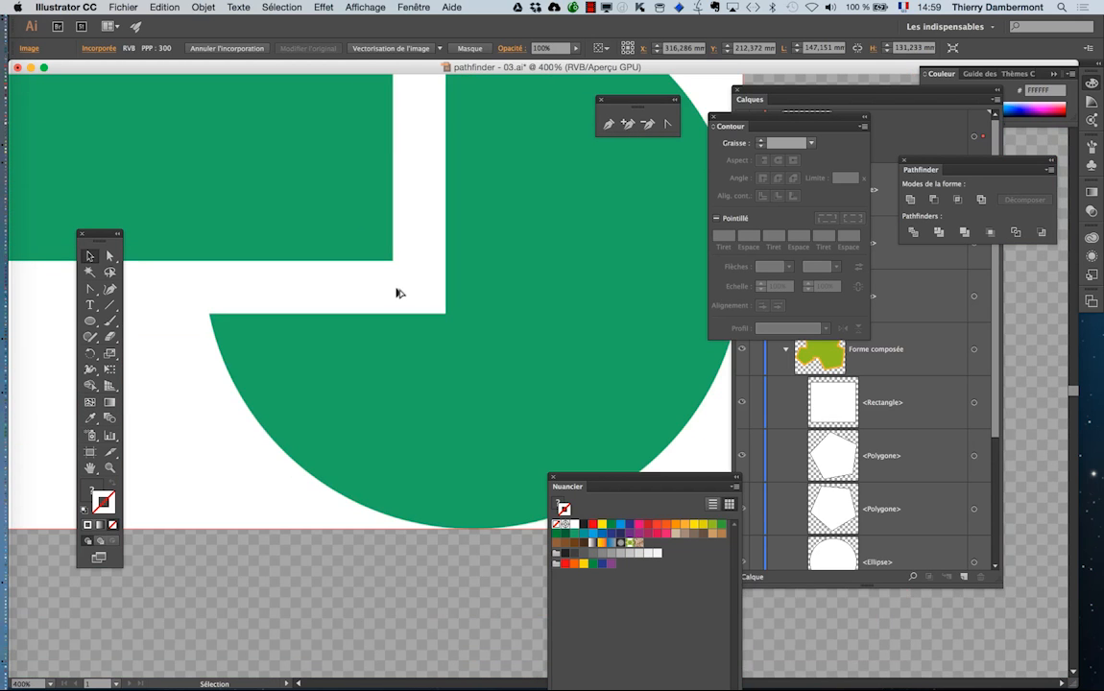
scroll(393, 293, down, 4)
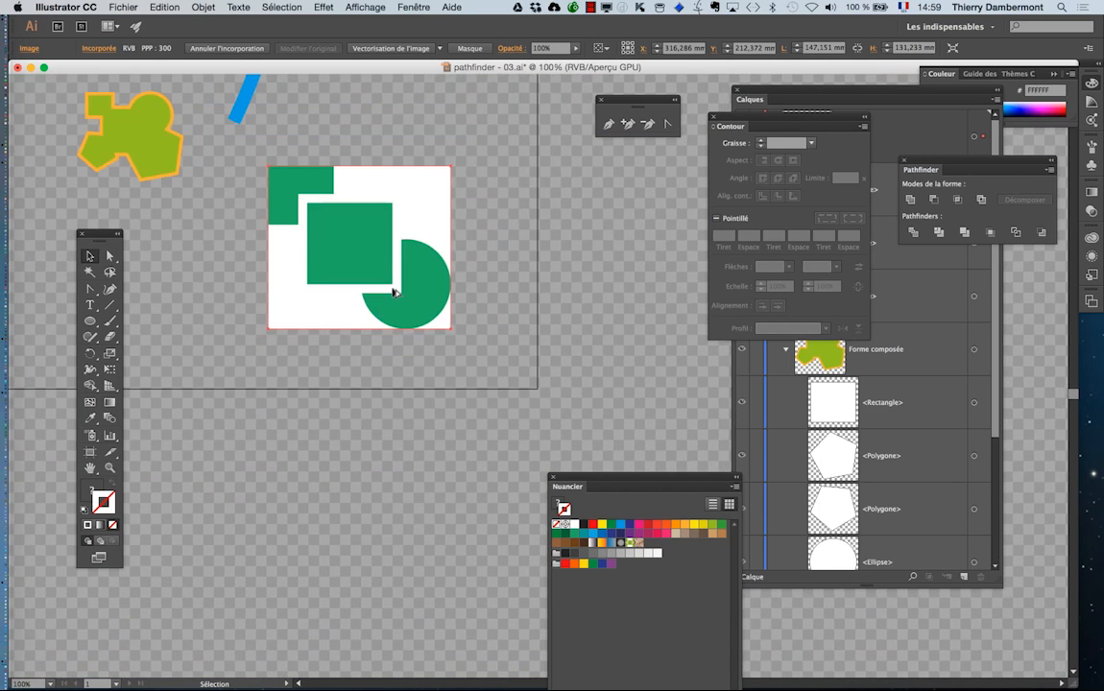
scroll(394, 290, up, 1)
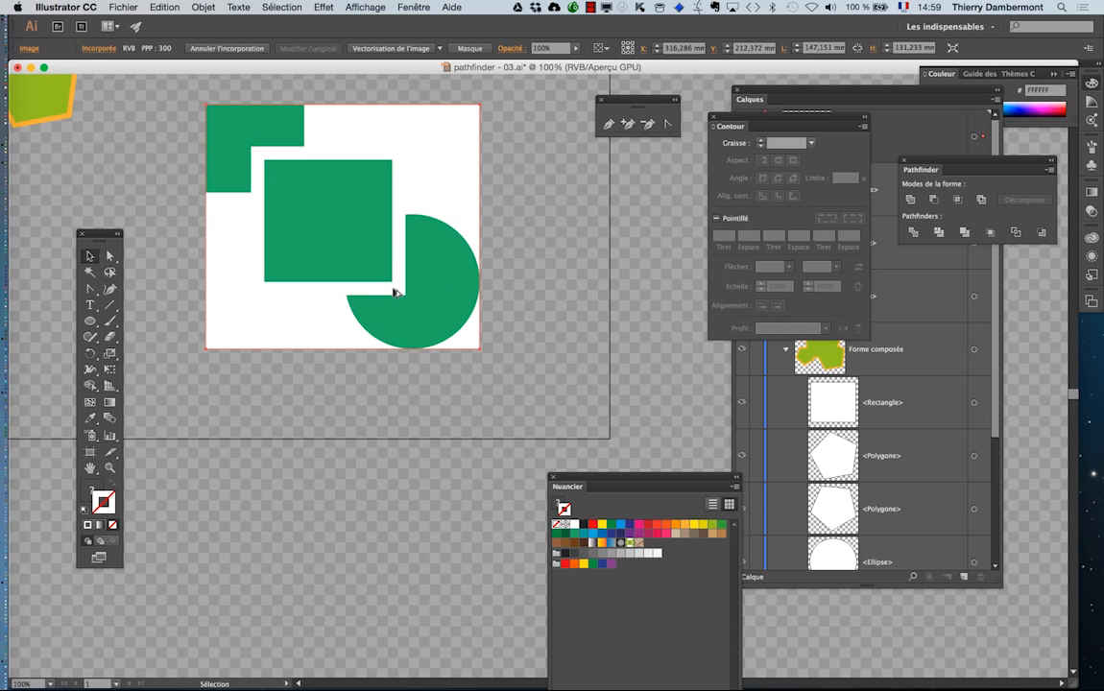
click(470, 82)
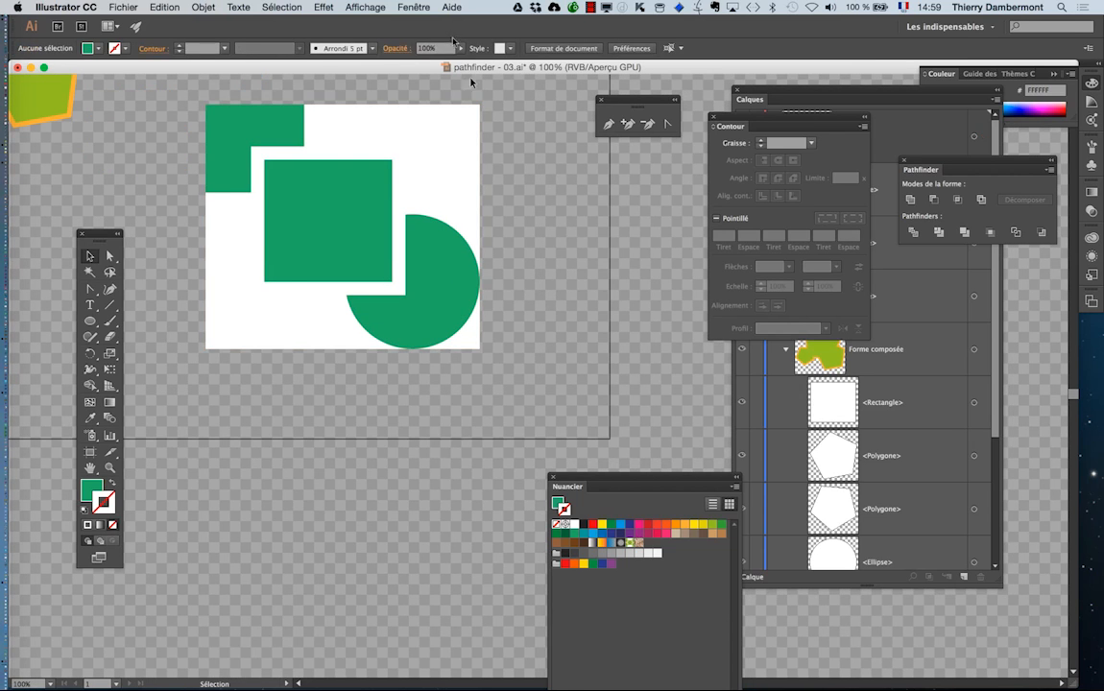
click(363, 7)
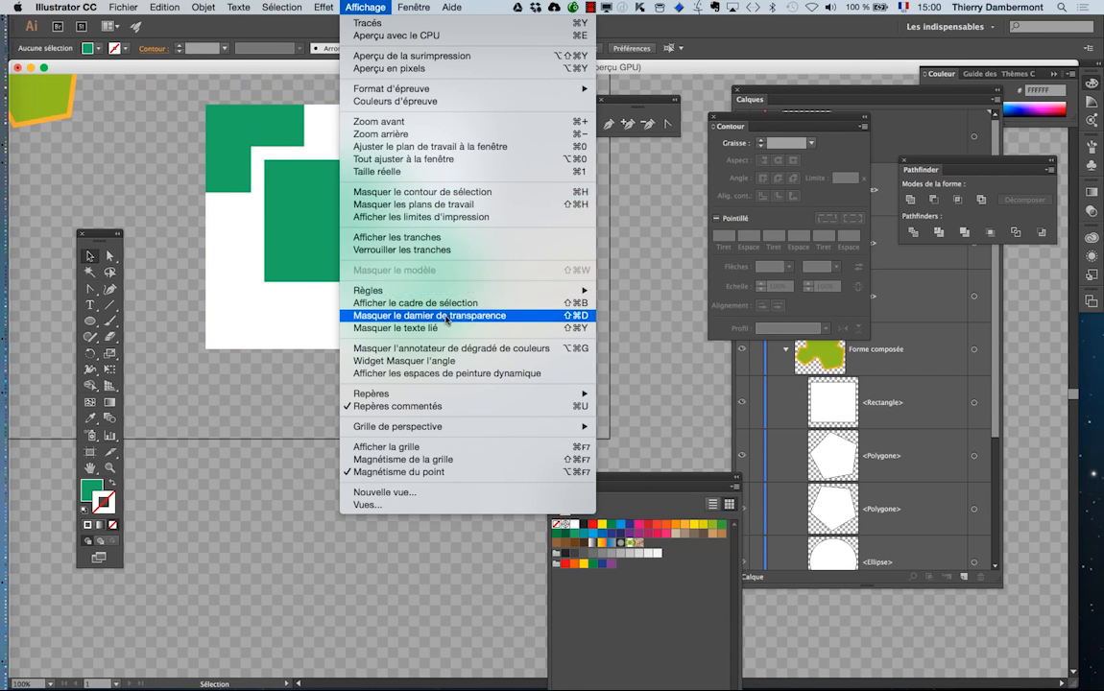
click(663, 333)
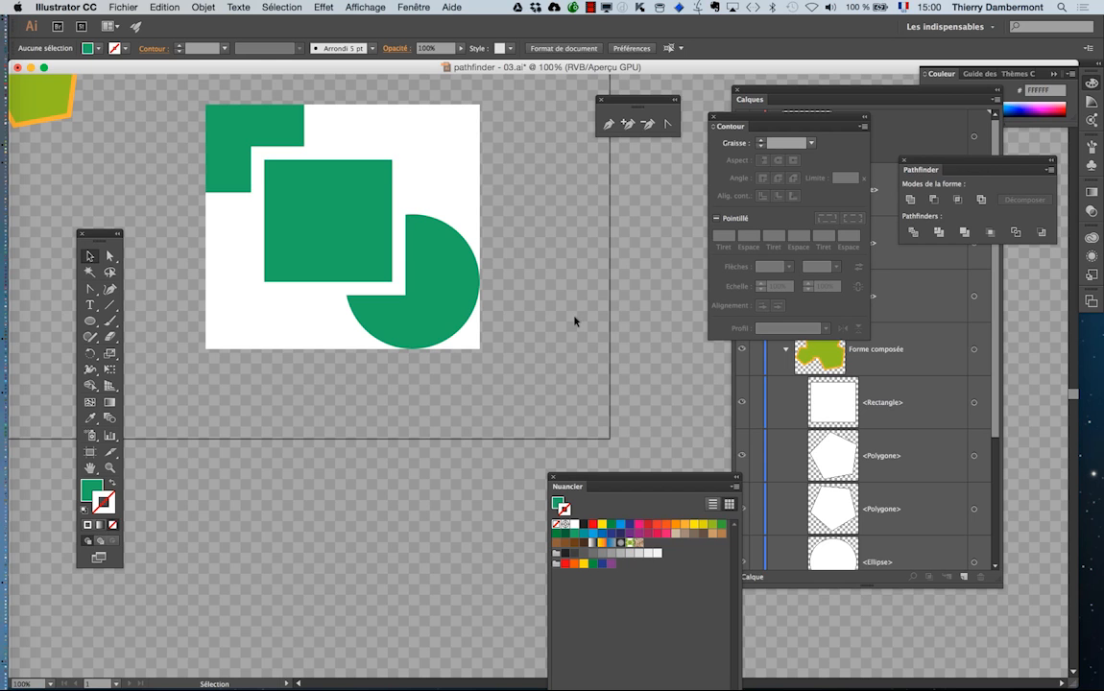
Save the document as a new version named pathfinder - 04.ai with the default Illustrator CC options.
click(123, 6)
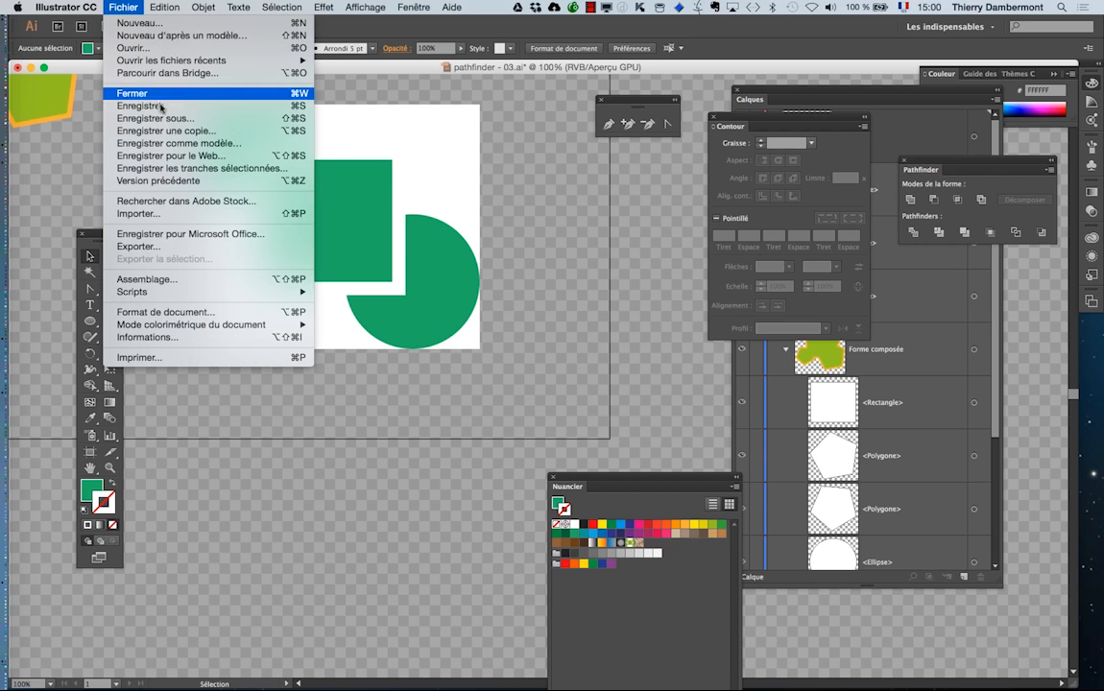
click(165, 118)
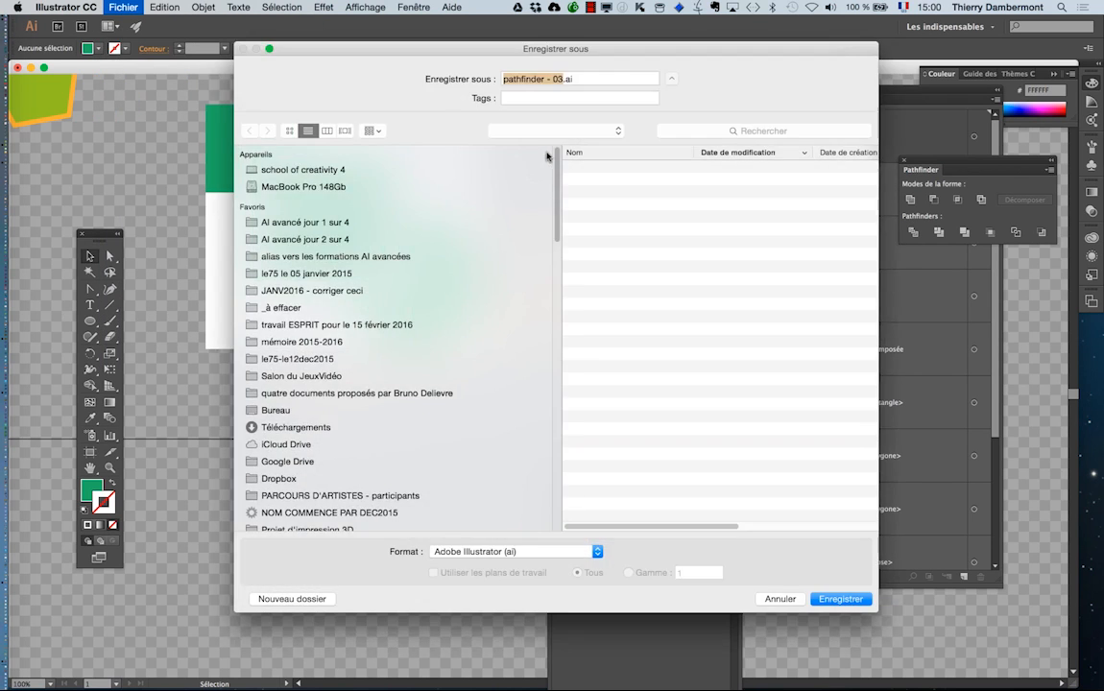
click(561, 79)
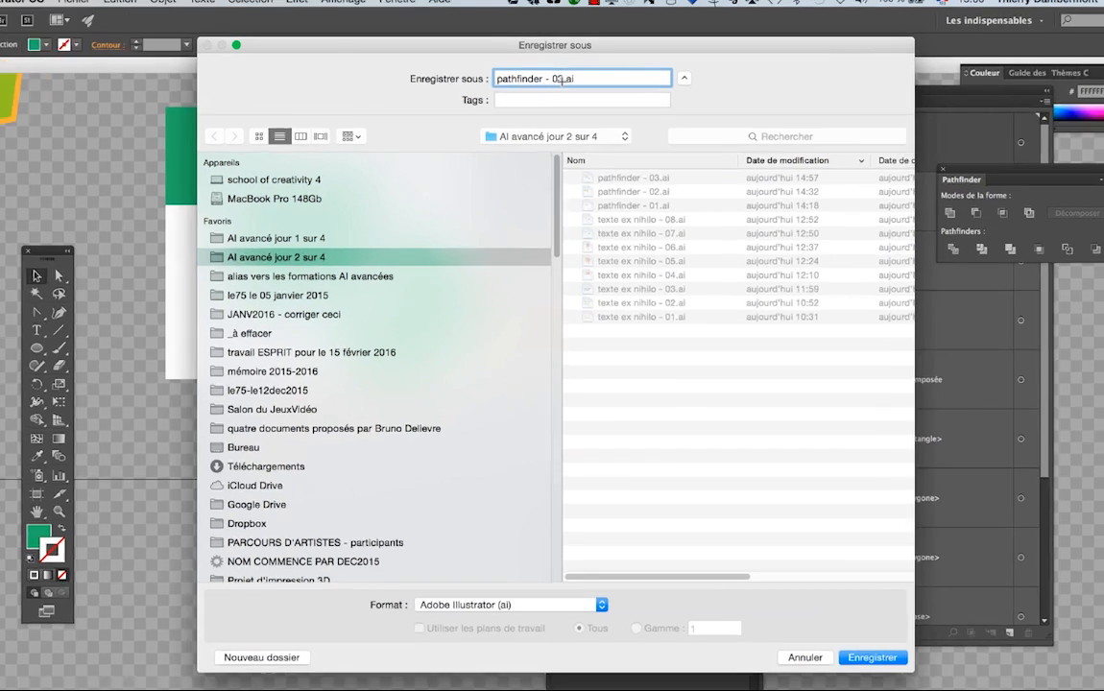
key(BackSpace)
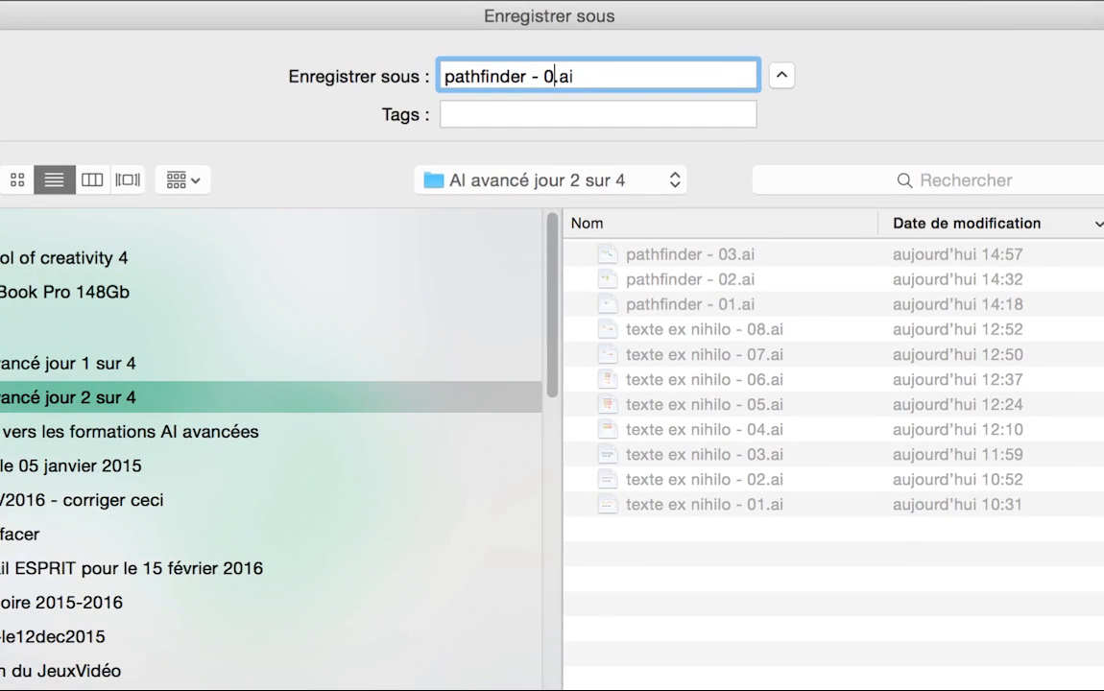
text(4)
key(Return)
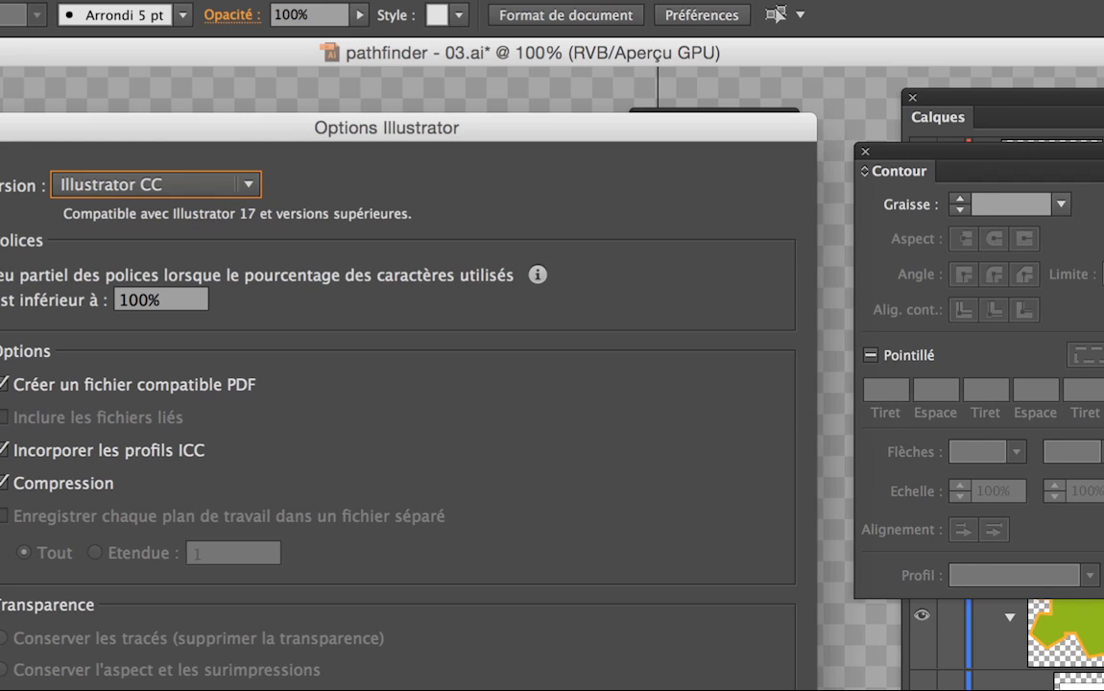
key(Return)
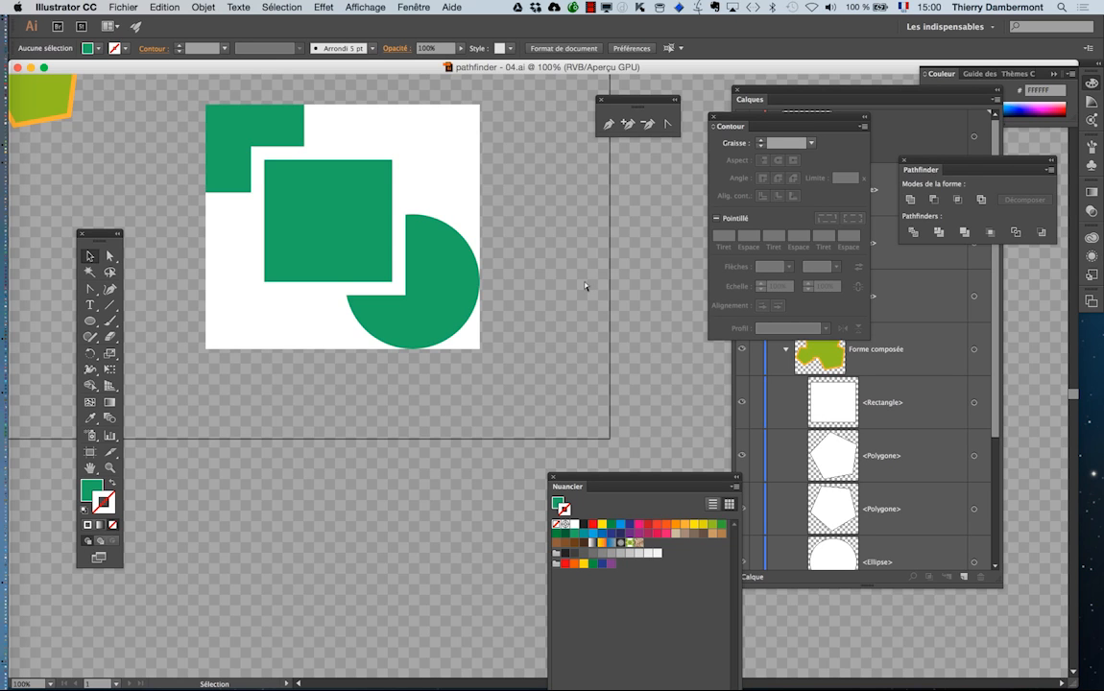
Select the rasterized image and bring up the Vectorisation de l'image settings beside it, clear of the artwork.
click(279, 208)
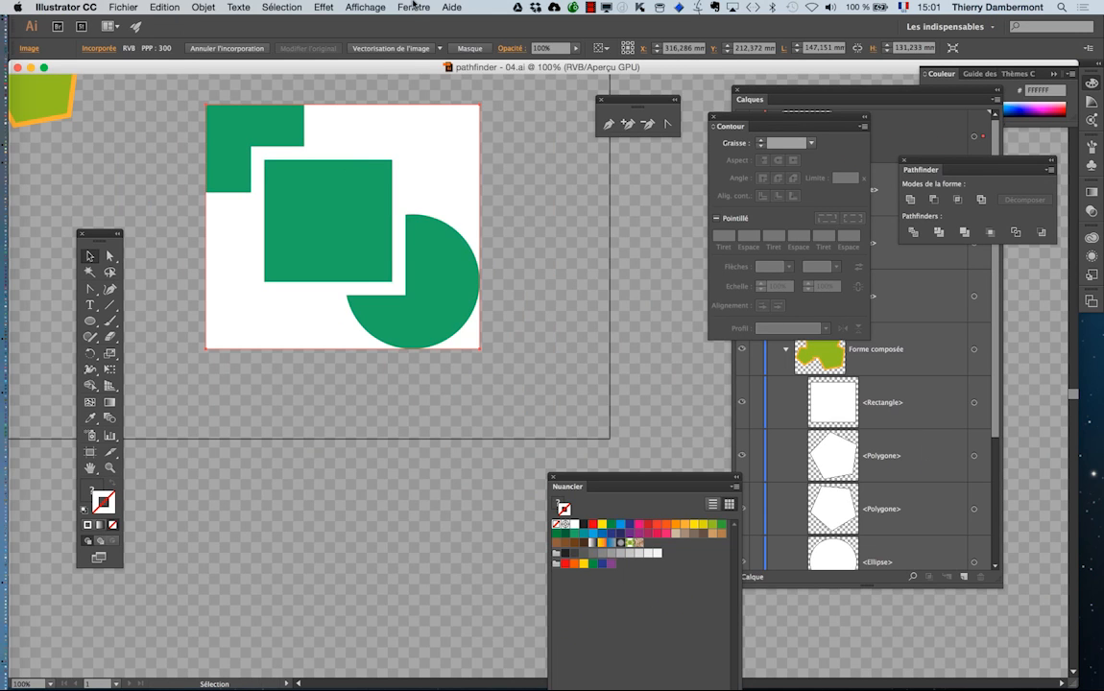
click(414, 7)
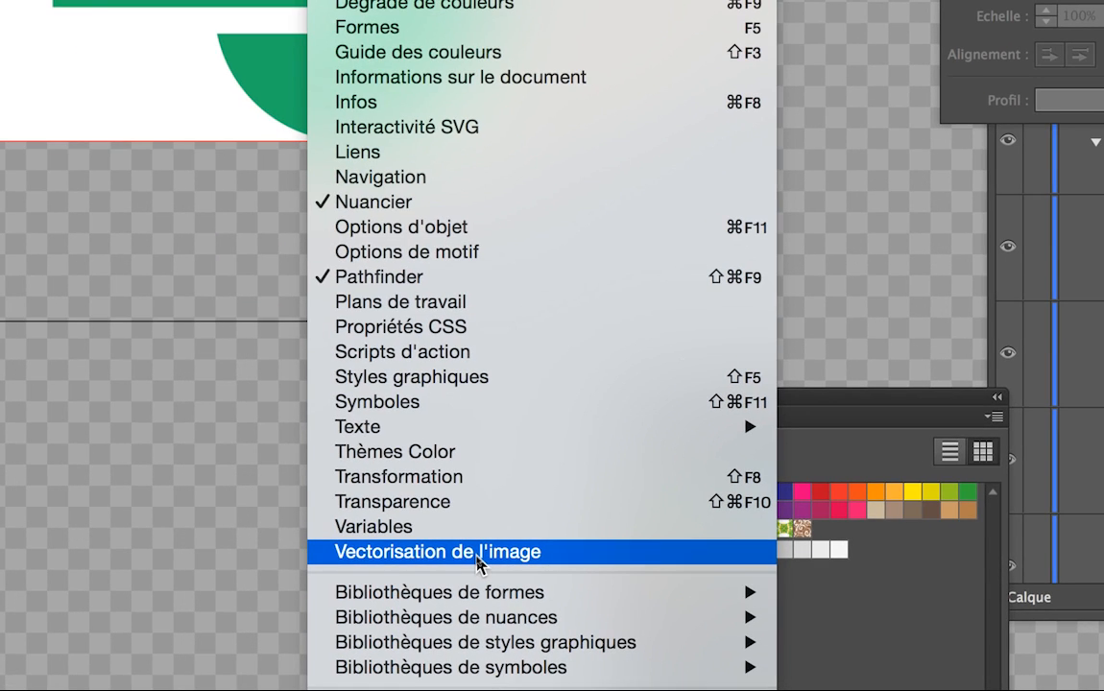
click(477, 555)
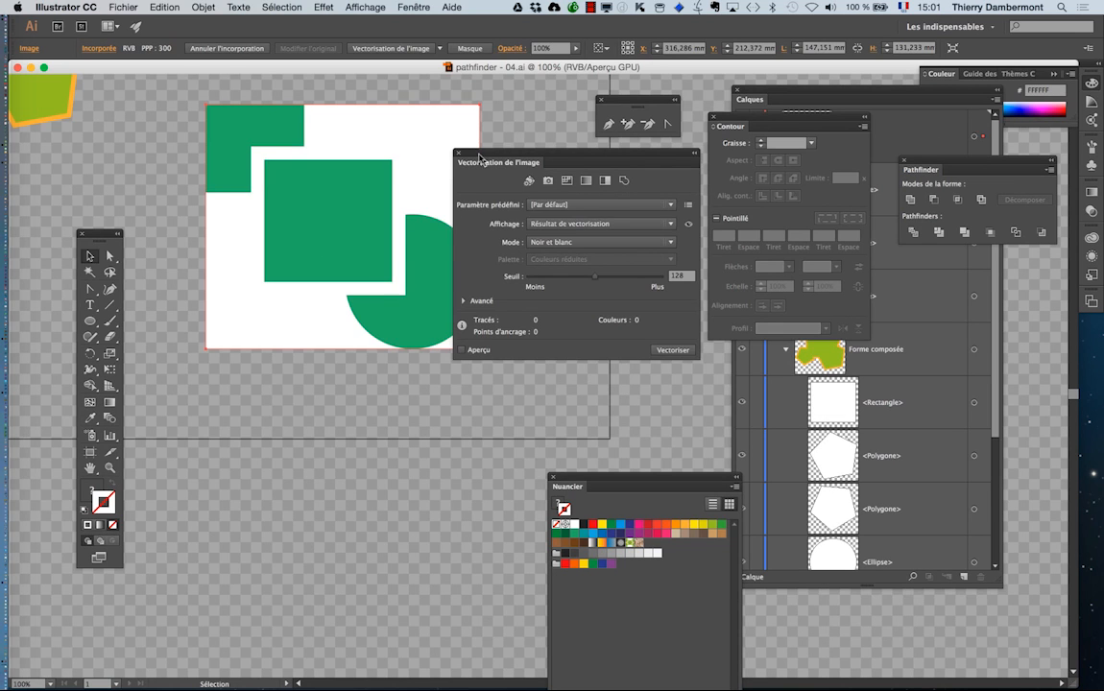
drag(478, 158, 256, 379)
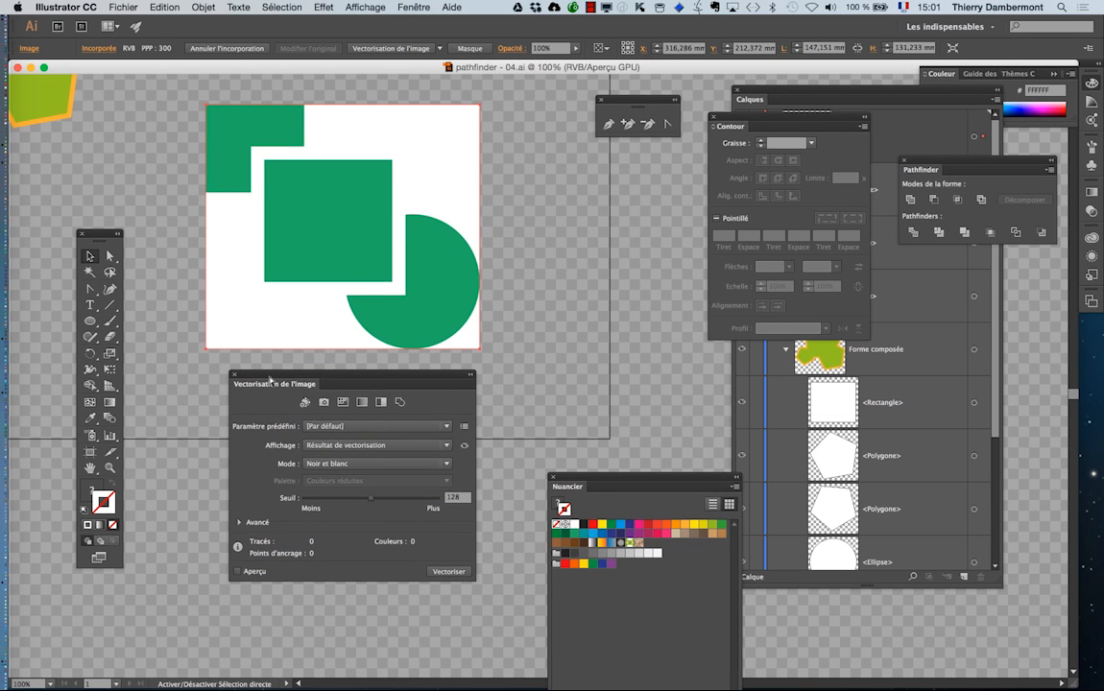
drag(317, 376, 588, 186)
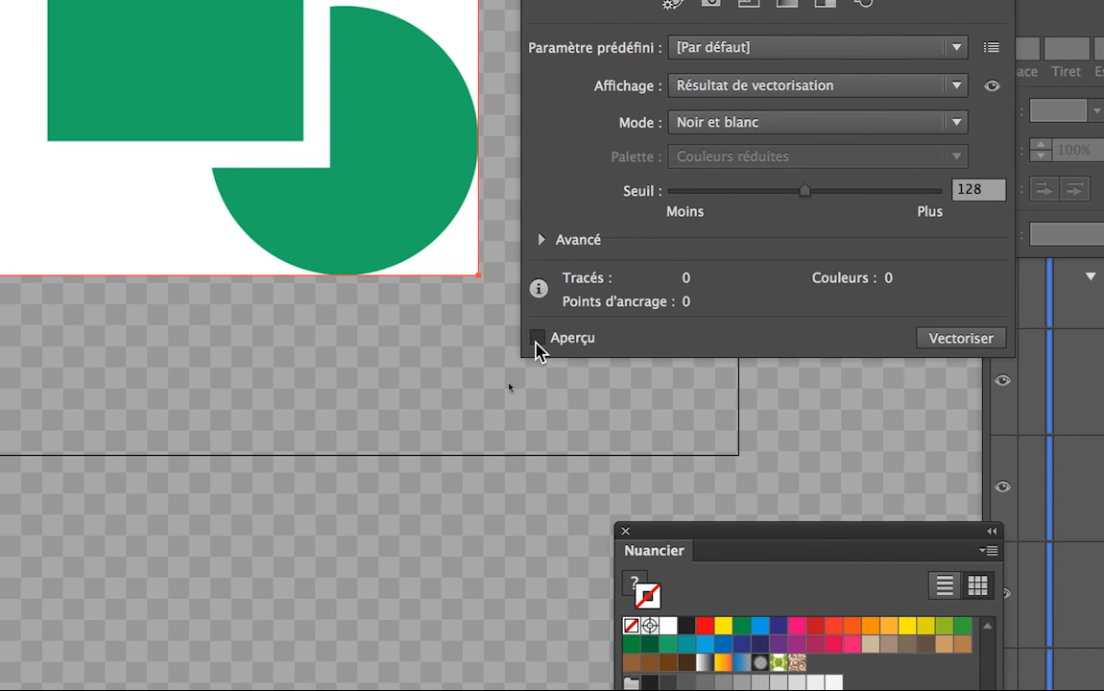
Turn on the tracing preview for the image and set the tracing mode to Couleur.
click(537, 338)
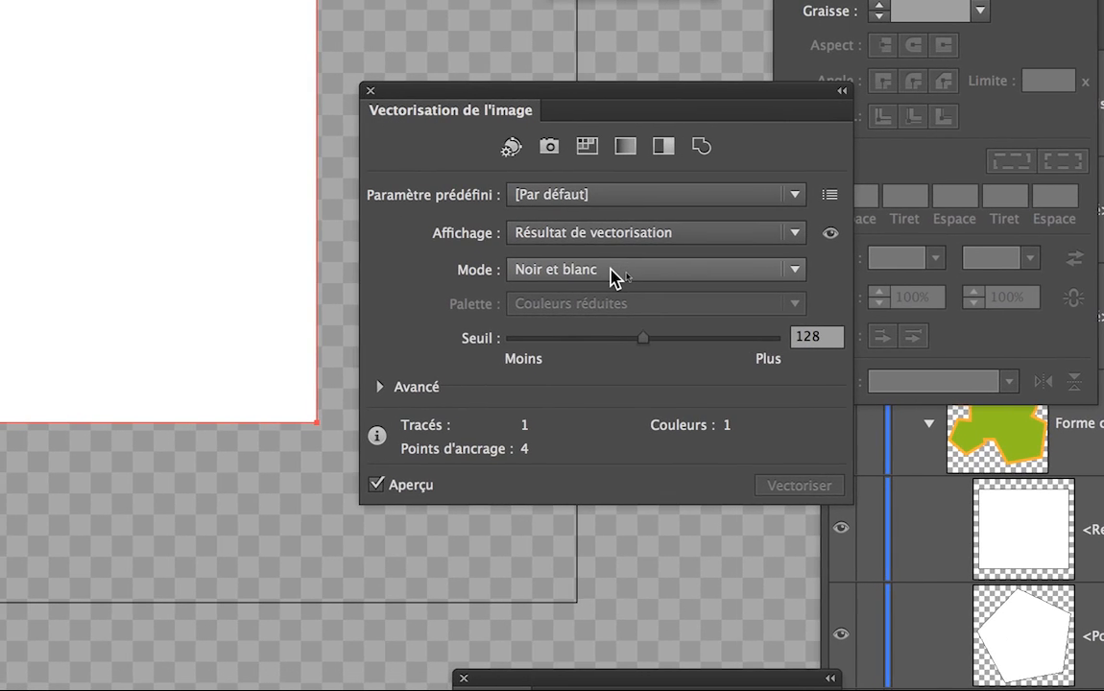
click(614, 276)
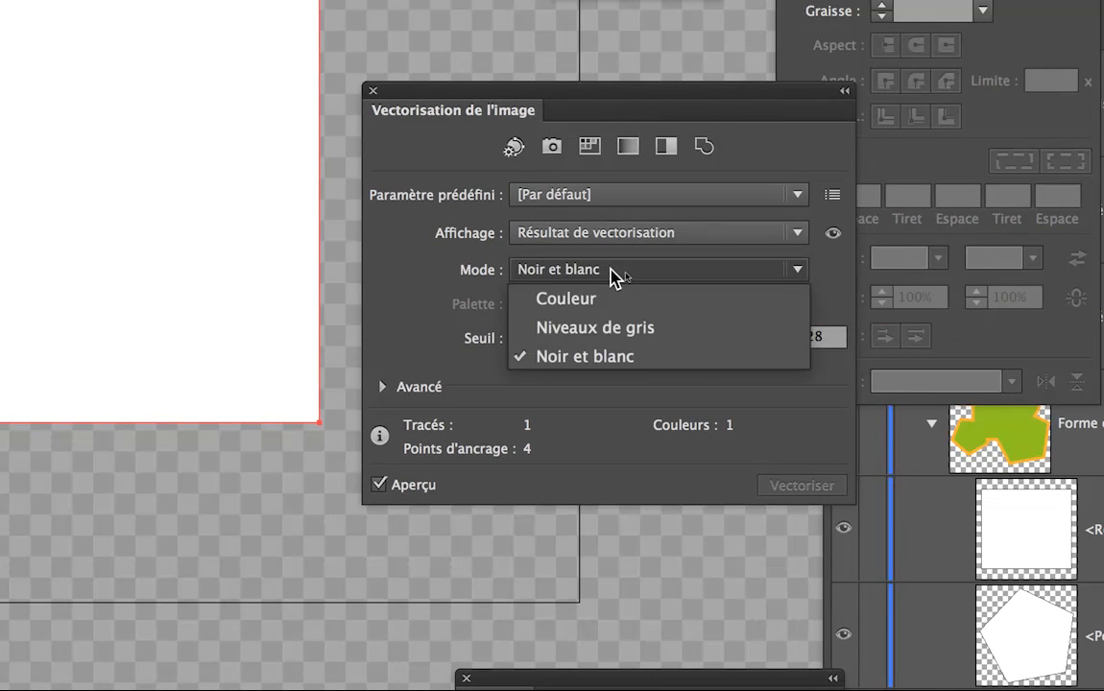
click(614, 300)
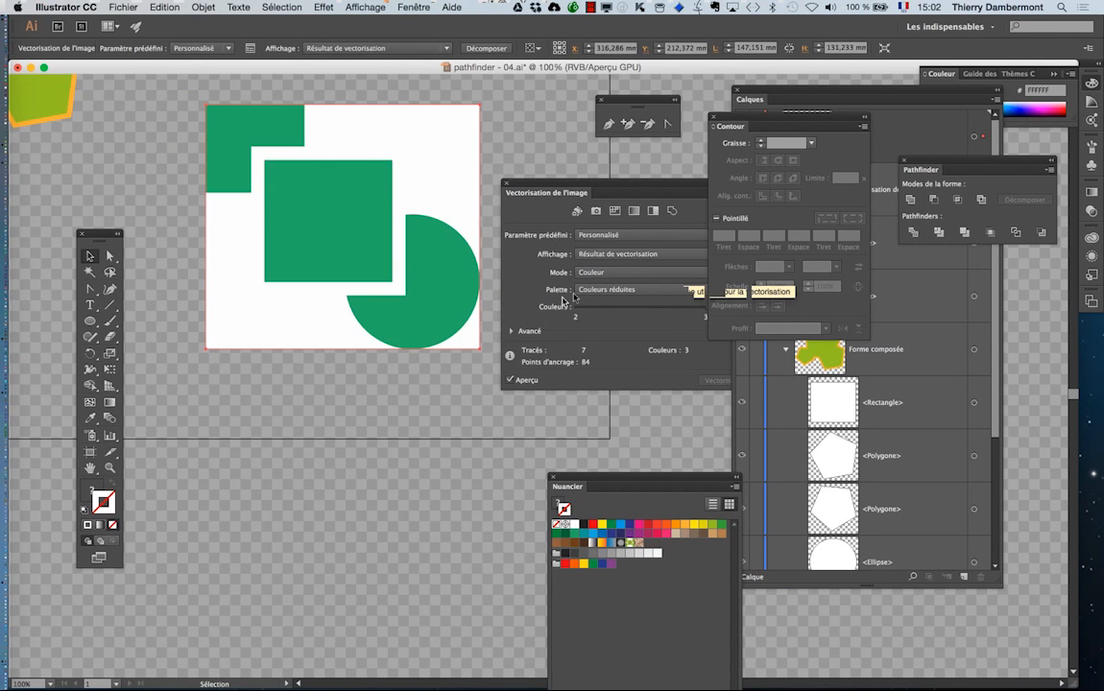
Limit the image tracing to a maximum of 2 colours.
drag(512, 185, 497, 184)
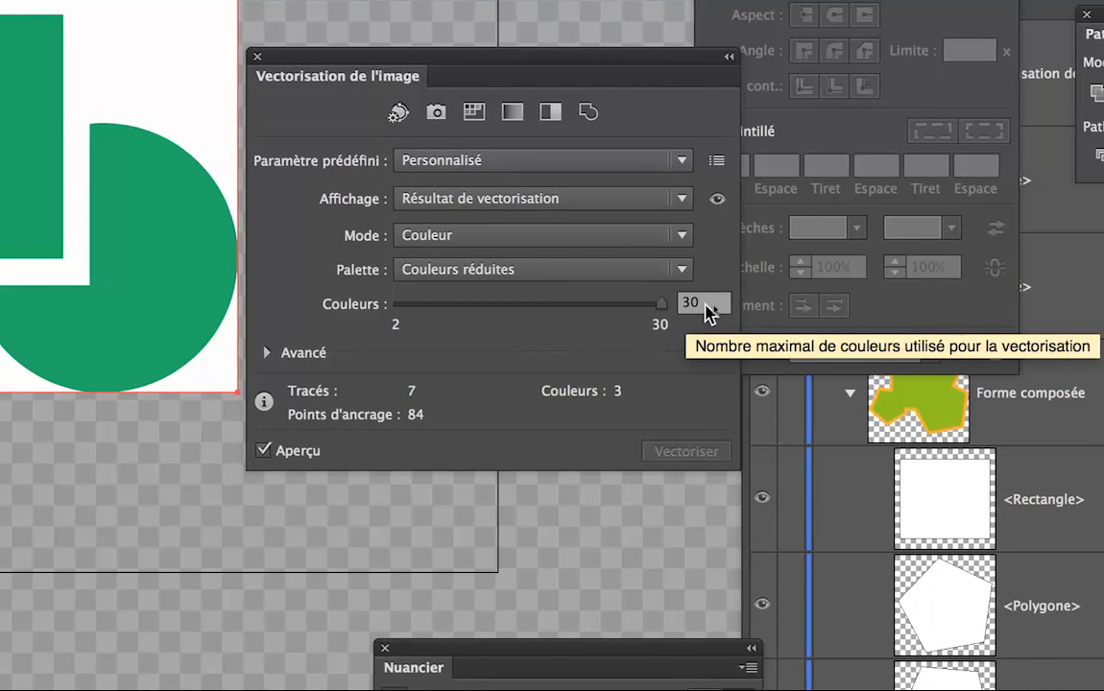
click(705, 306)
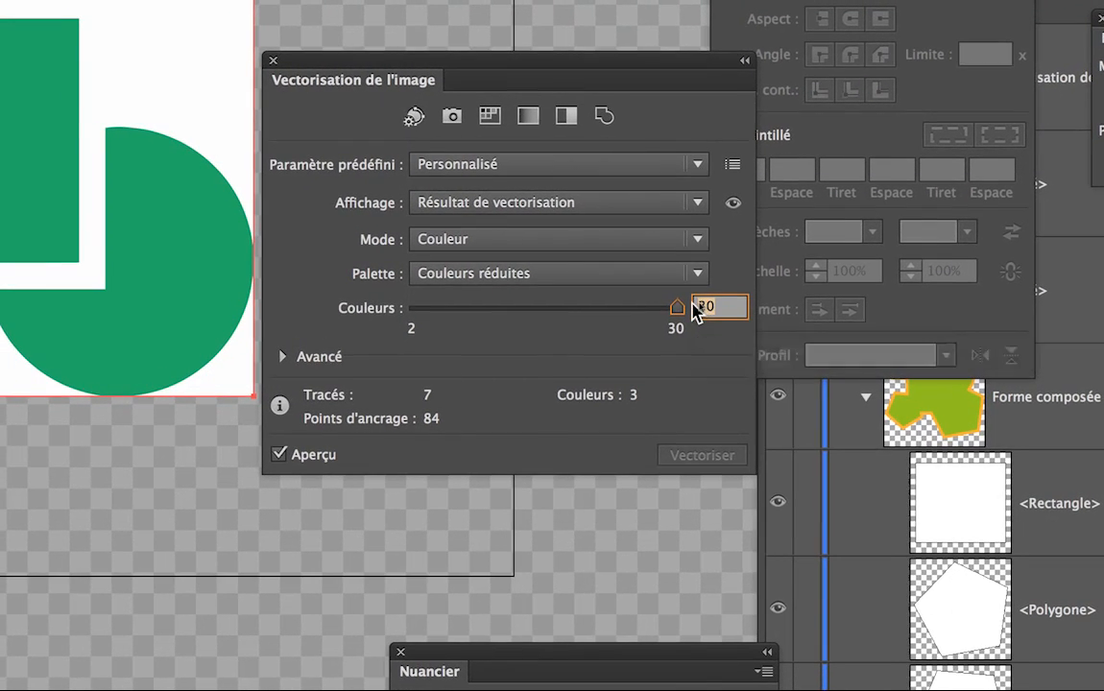
text(2)
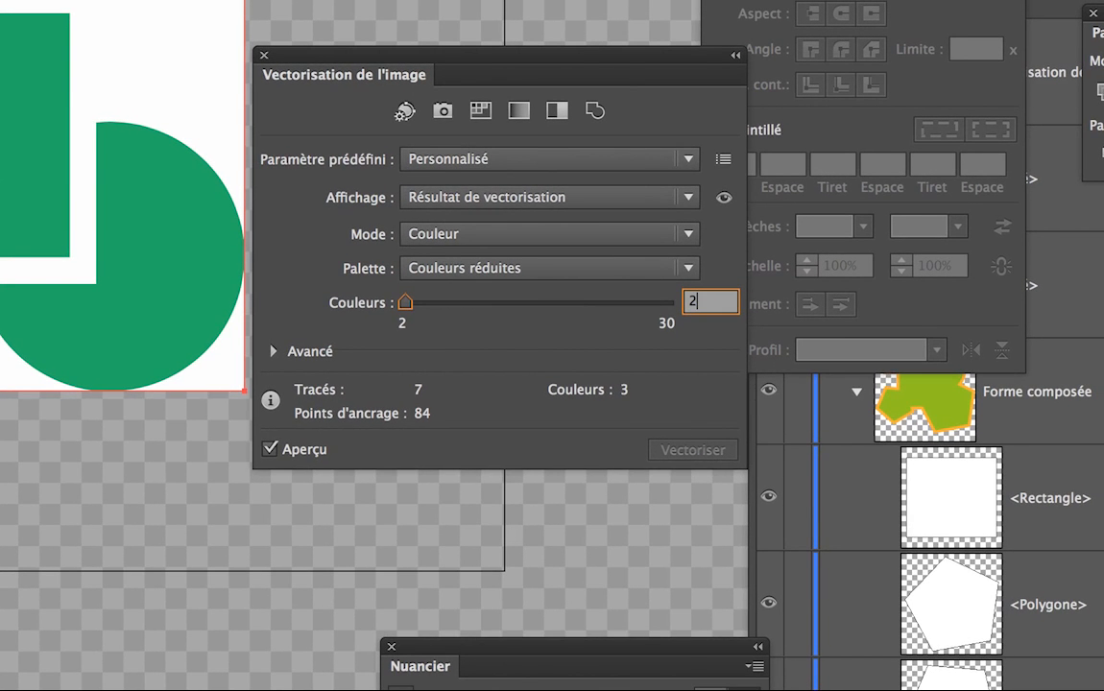
key(Return)
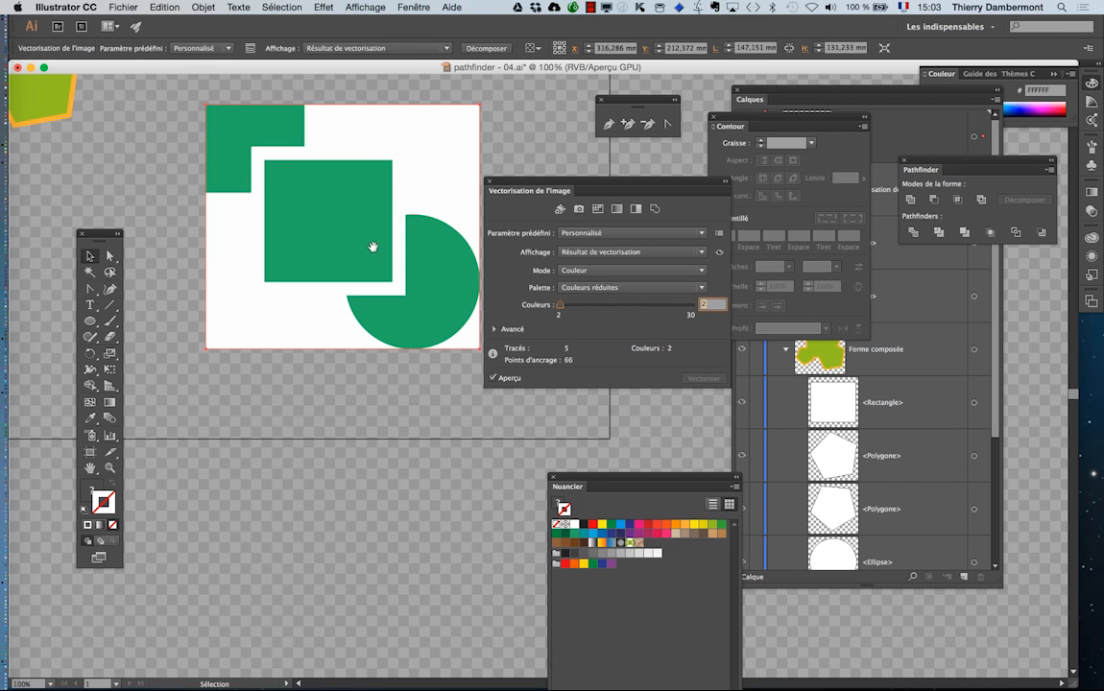
Move the Contour settings below the artwork to uncover the layer list and collapse the Forme composée entry.
drag(367, 243, 326, 240)
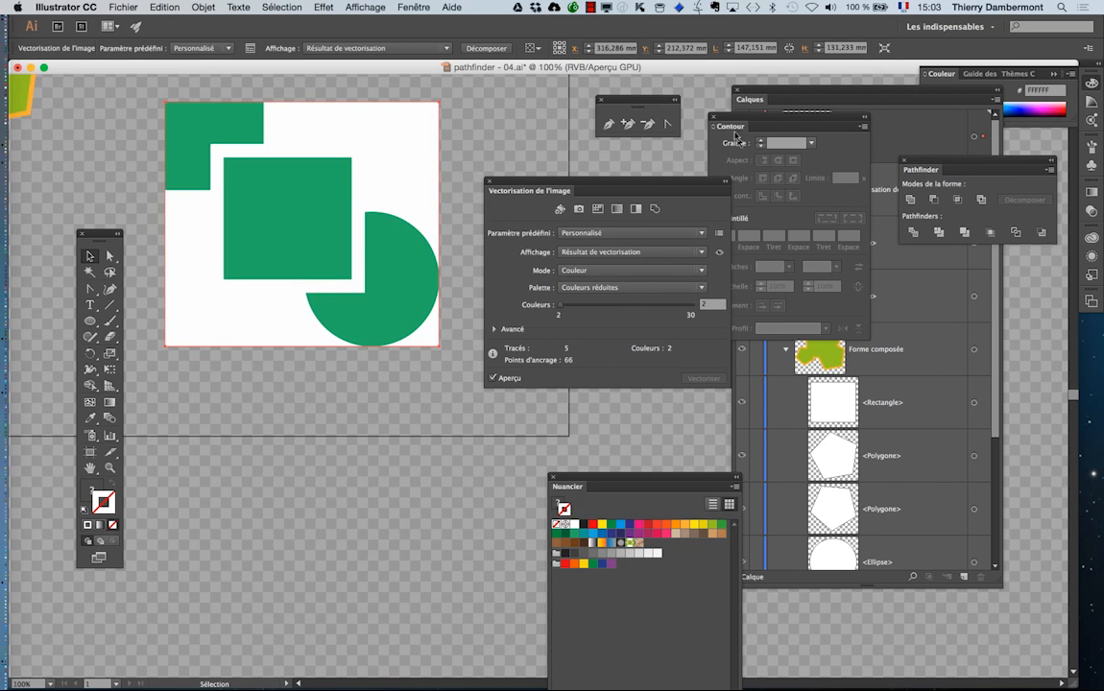
drag(738, 119, 404, 445)
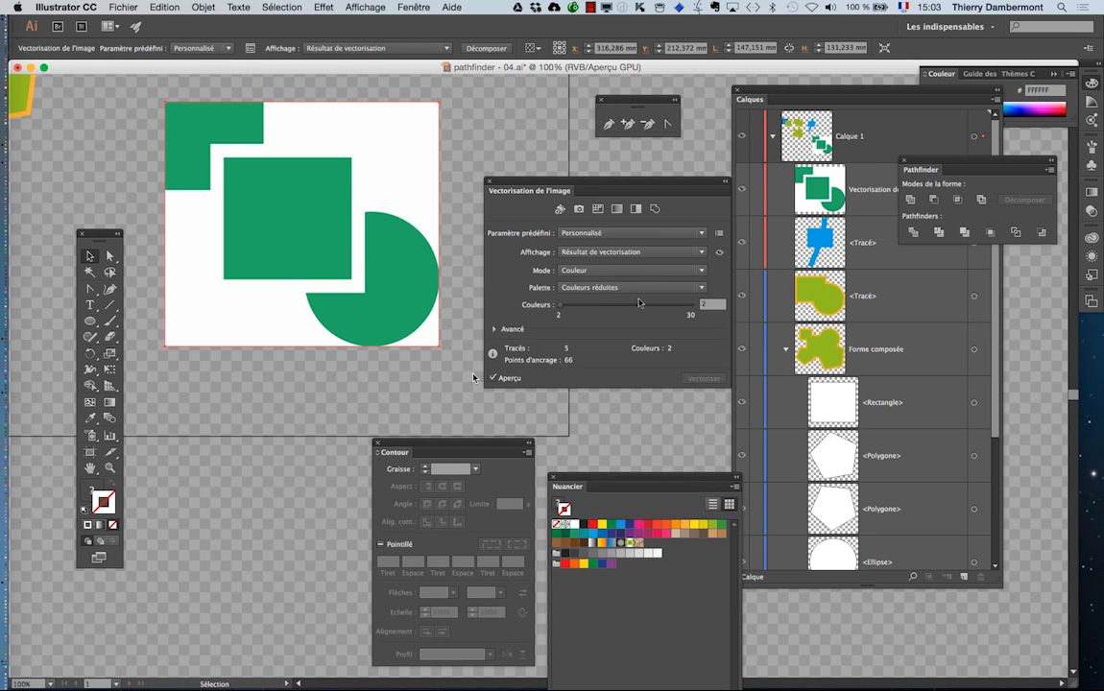
click(785, 351)
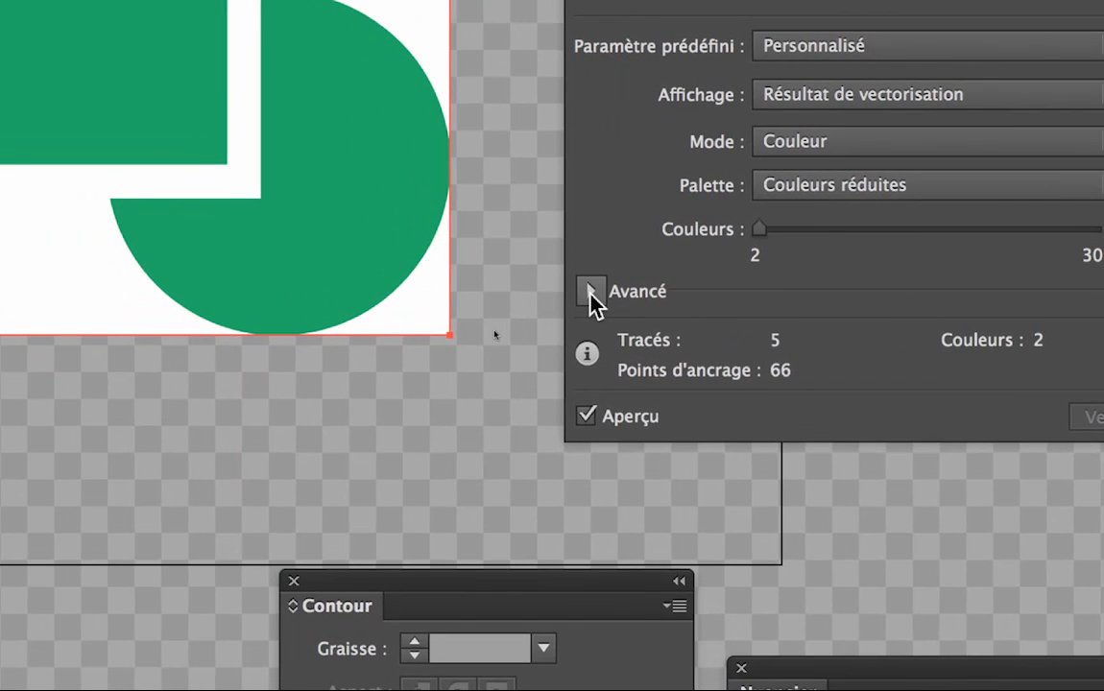
Expand the advanced tracing options and enable Ignorer le blanc to drop the white areas.
click(560, 271)
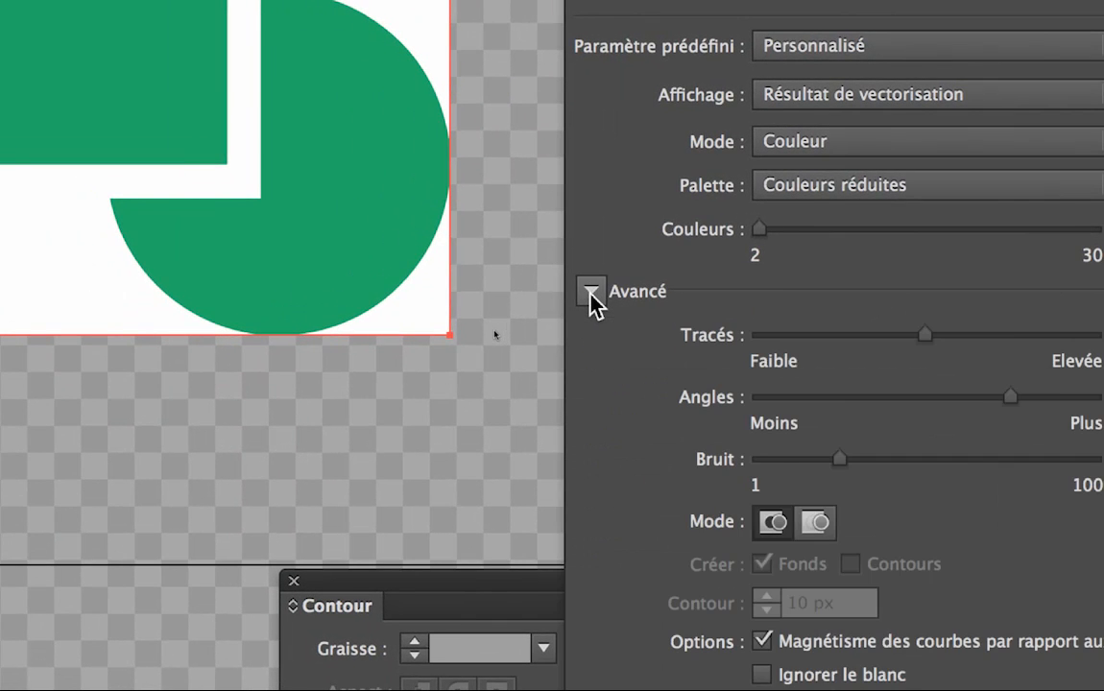
click(590, 293)
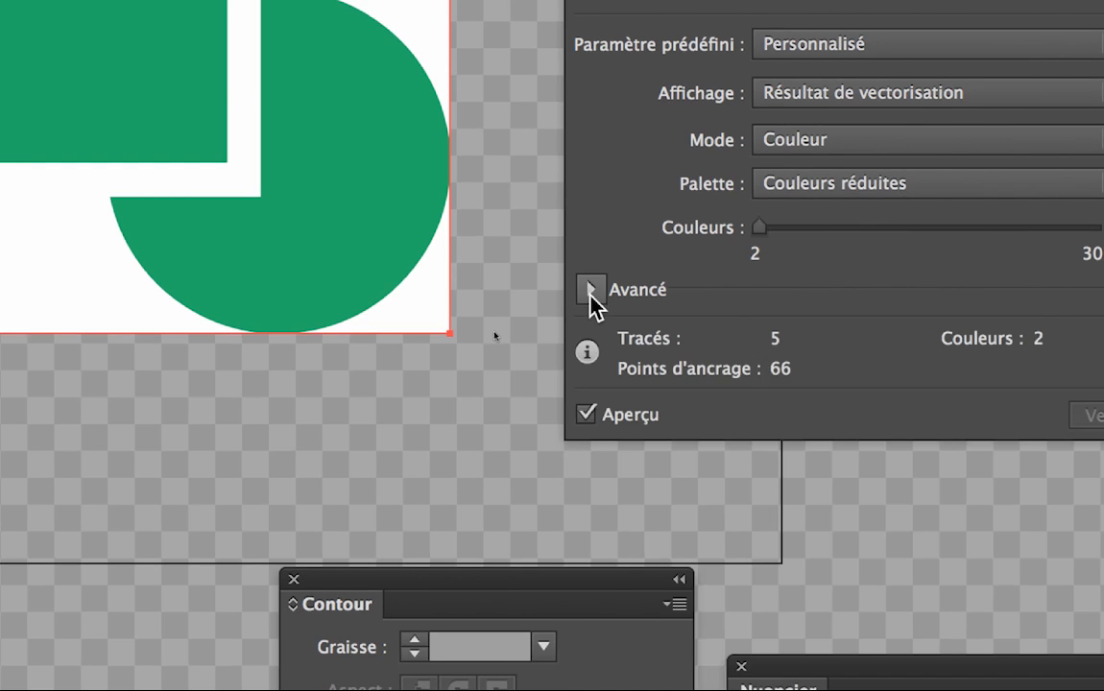
click(589, 293)
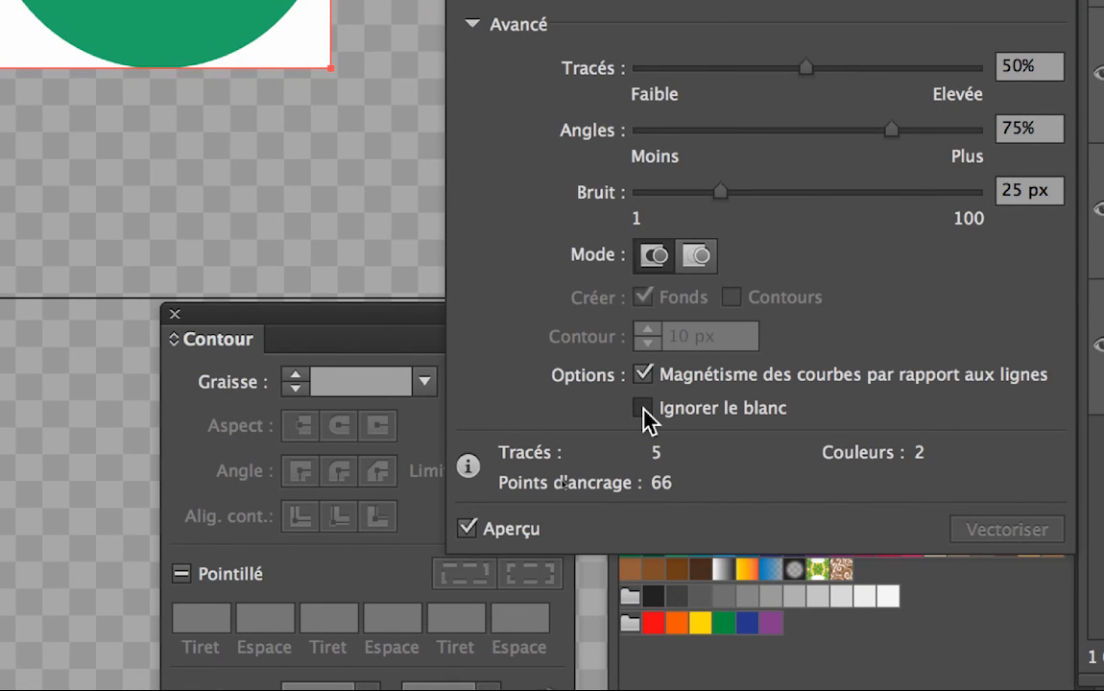
click(644, 409)
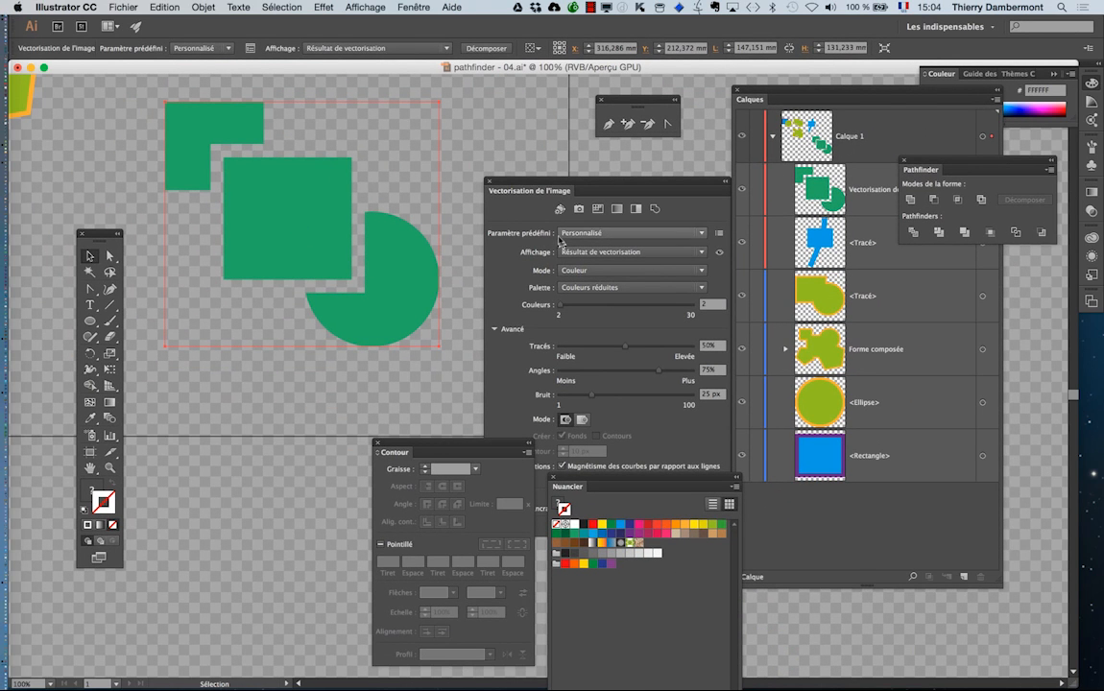
Reposition the image tracing settings and the Contour settings so that all tracing options are uncovered.
click(533, 182)
drag(533, 182, 508, 84)
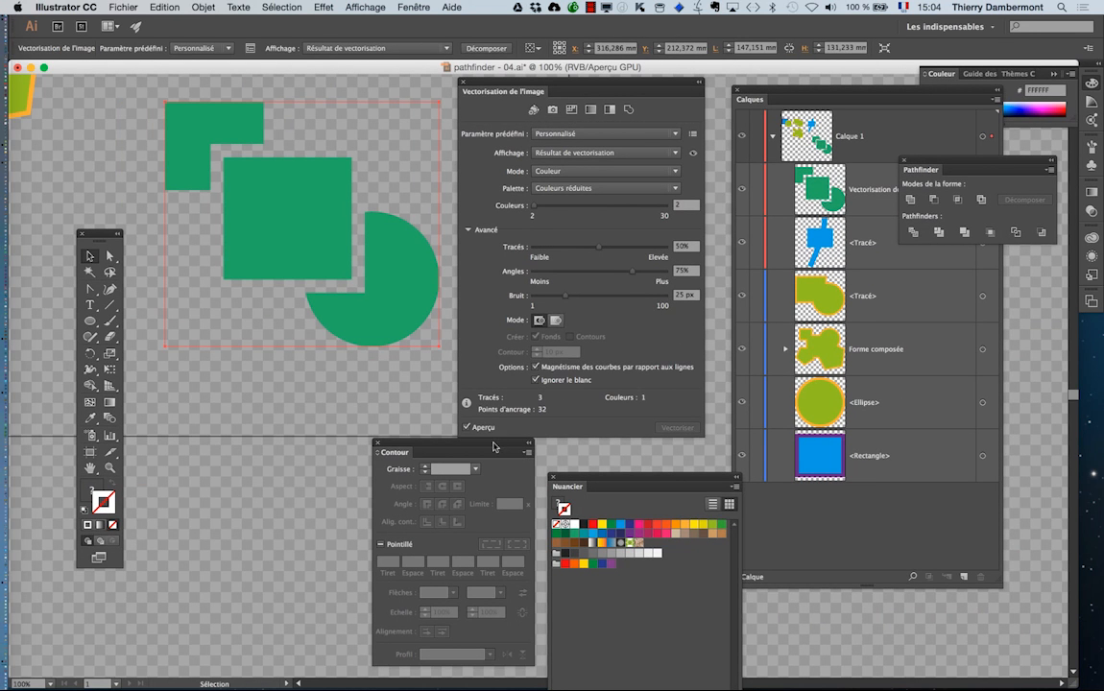
drag(422, 452, 371, 466)
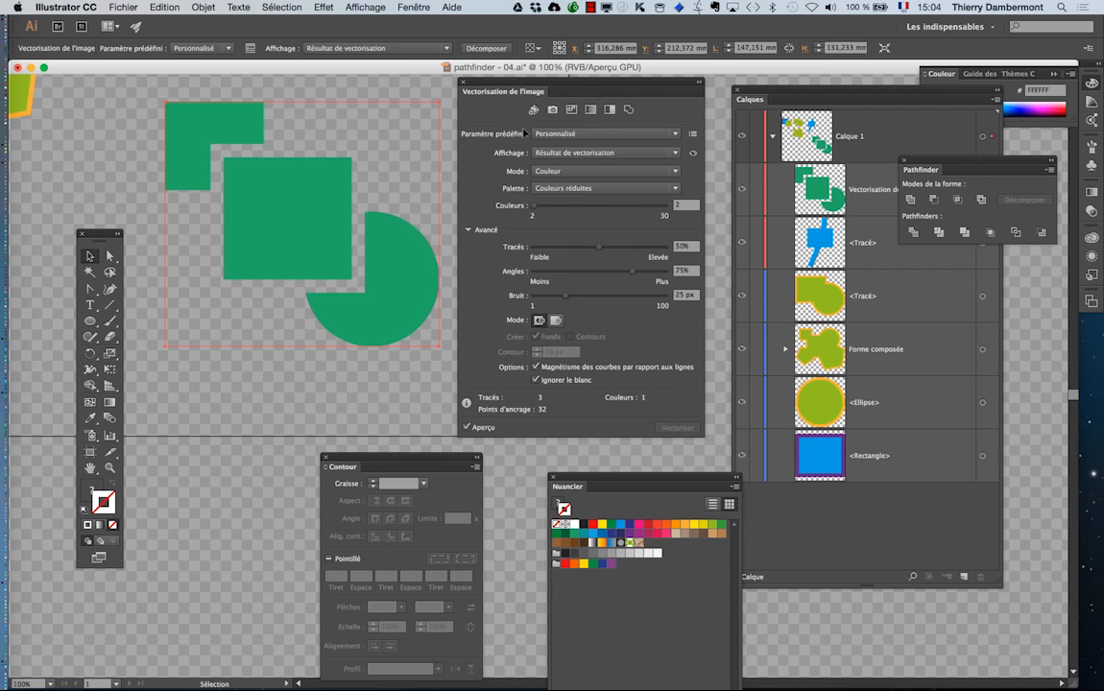
Expand the image tracing of the three green shapes into editable vector paths.
key(super+z)
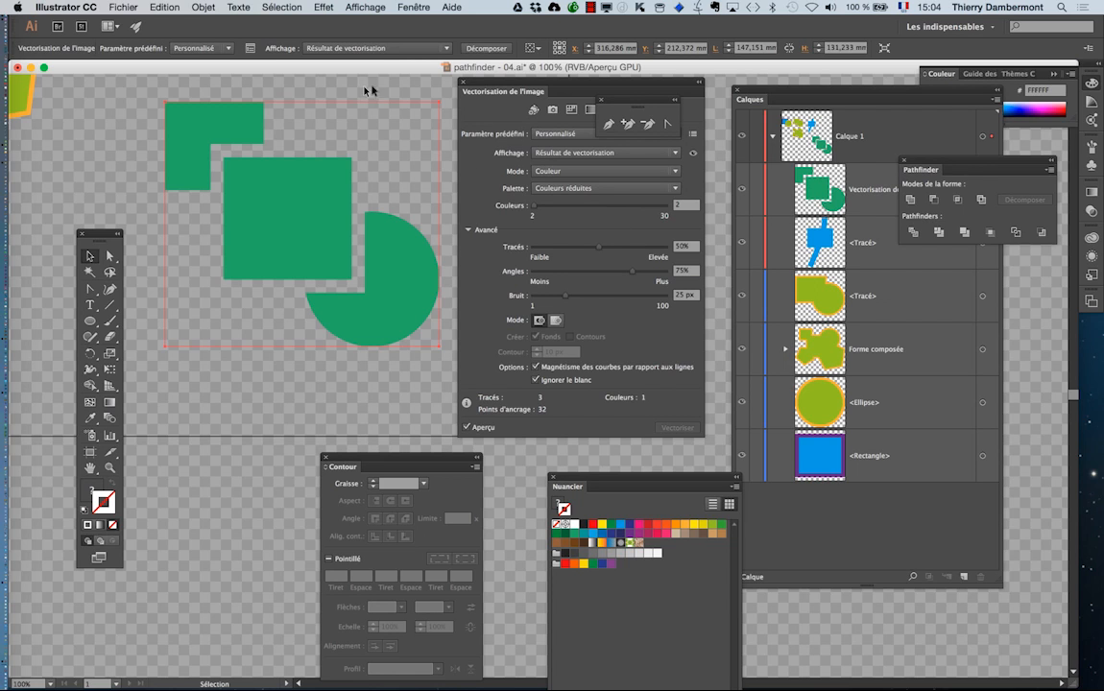
drag(504, 81, 510, 79)
click(198, 8)
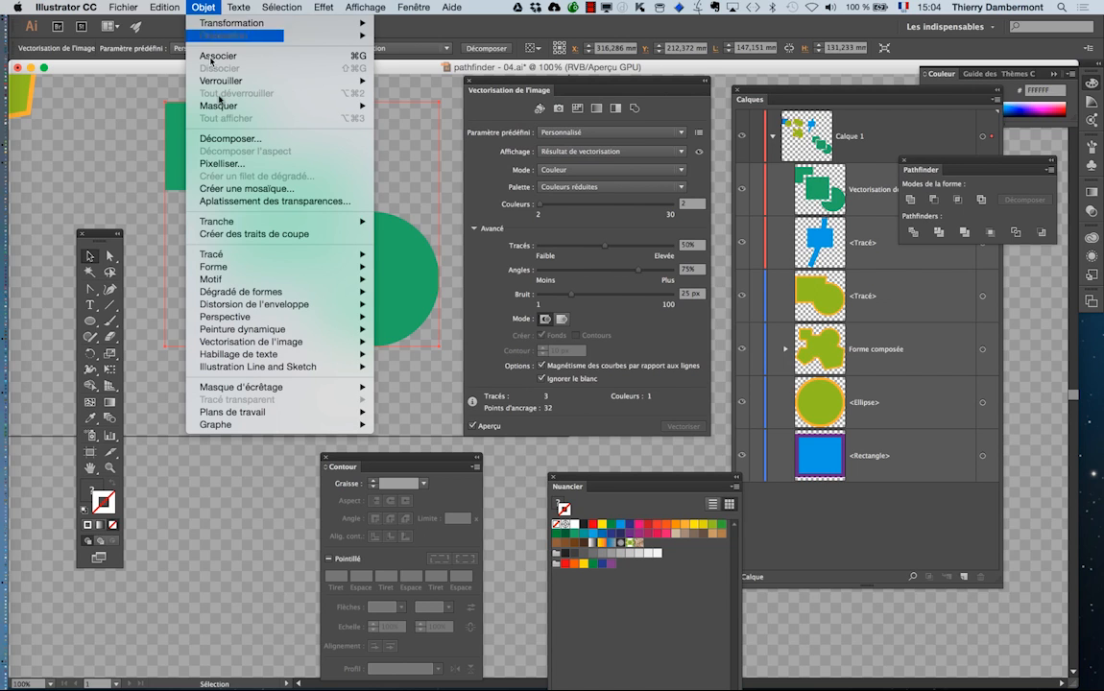
mouse_move(251, 341)
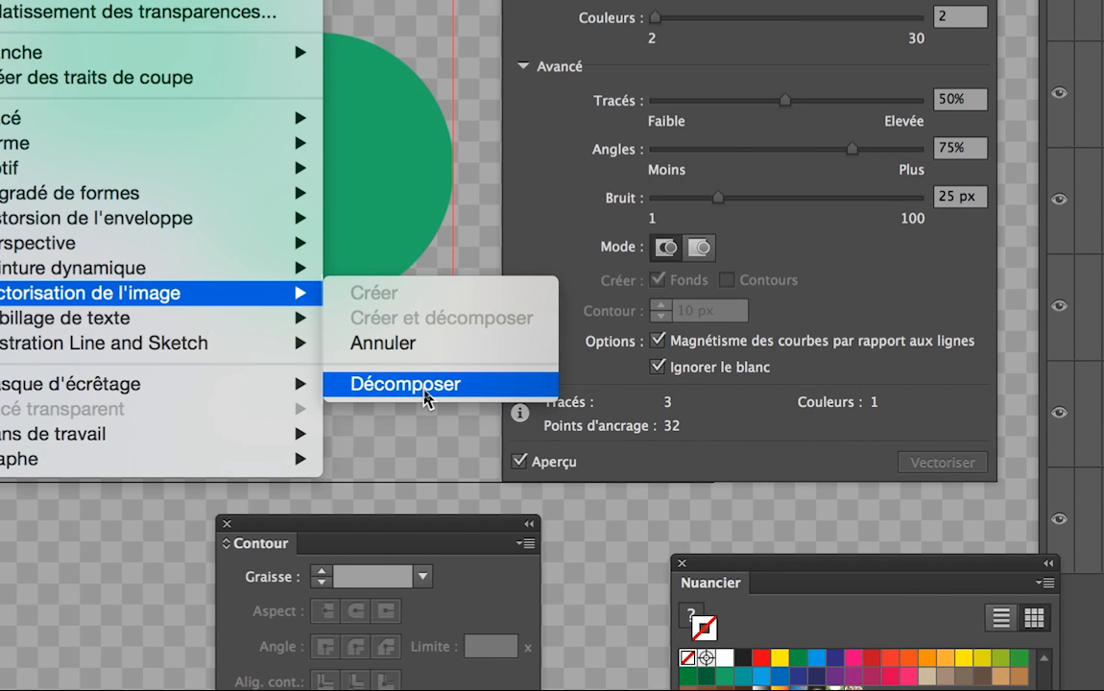
click(427, 393)
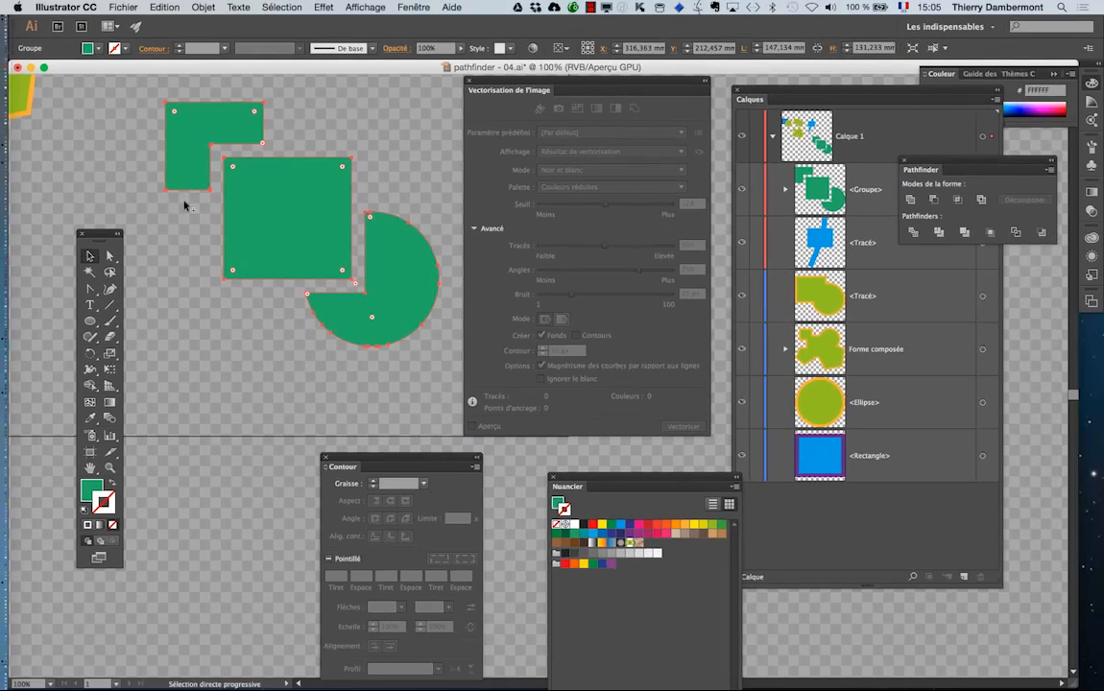
click(300, 104)
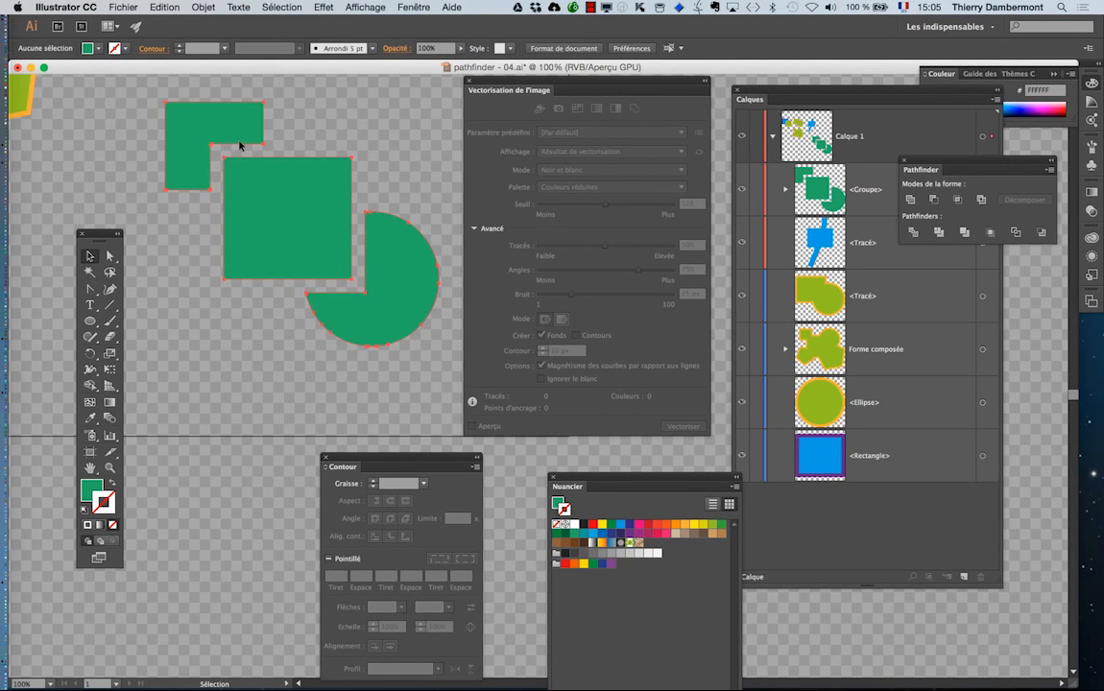
Select the expanded shapes, shift the layer list out of the way and place the Nuancier swatches just below the artwork.
click(240, 145)
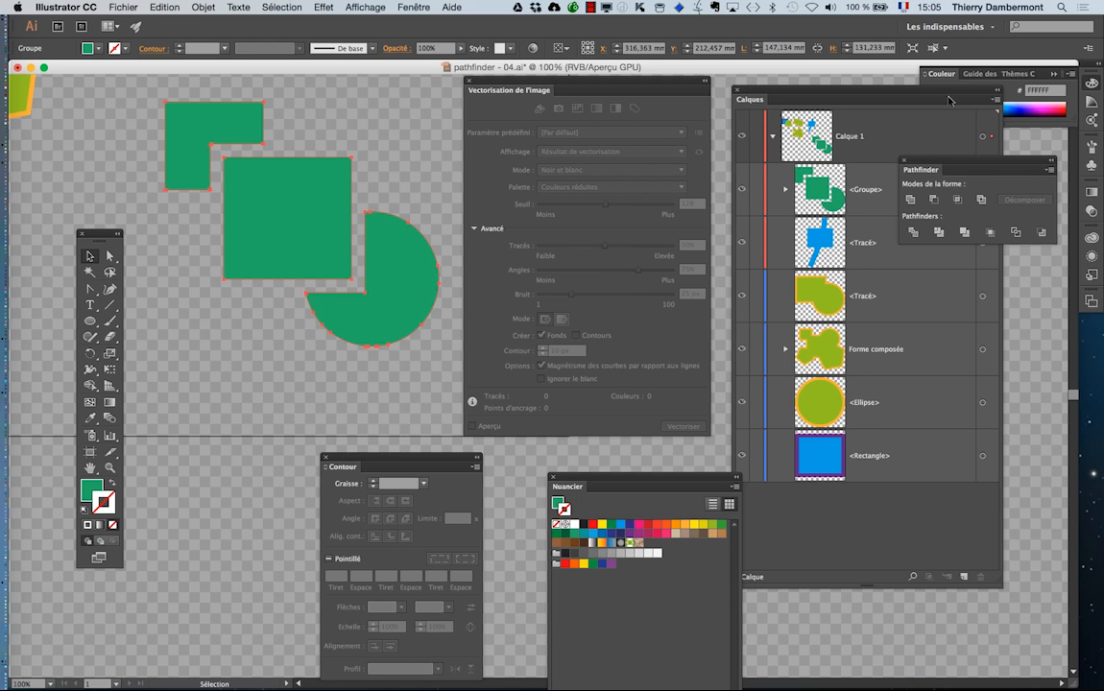
drag(957, 95, 995, 454)
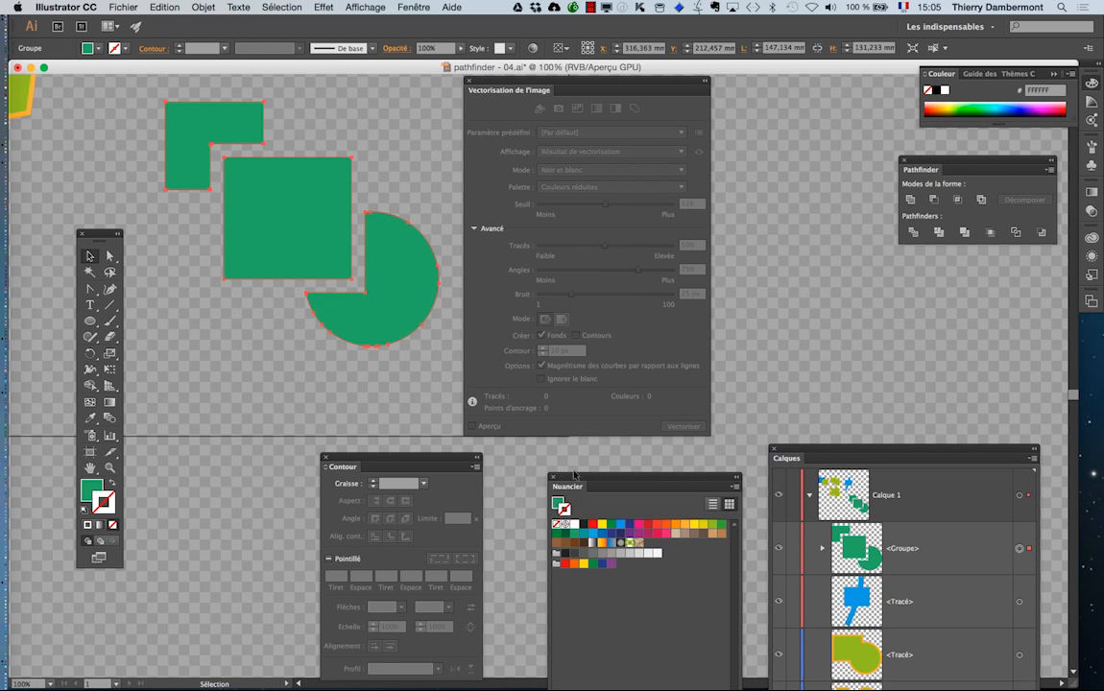
drag(575, 477, 183, 354)
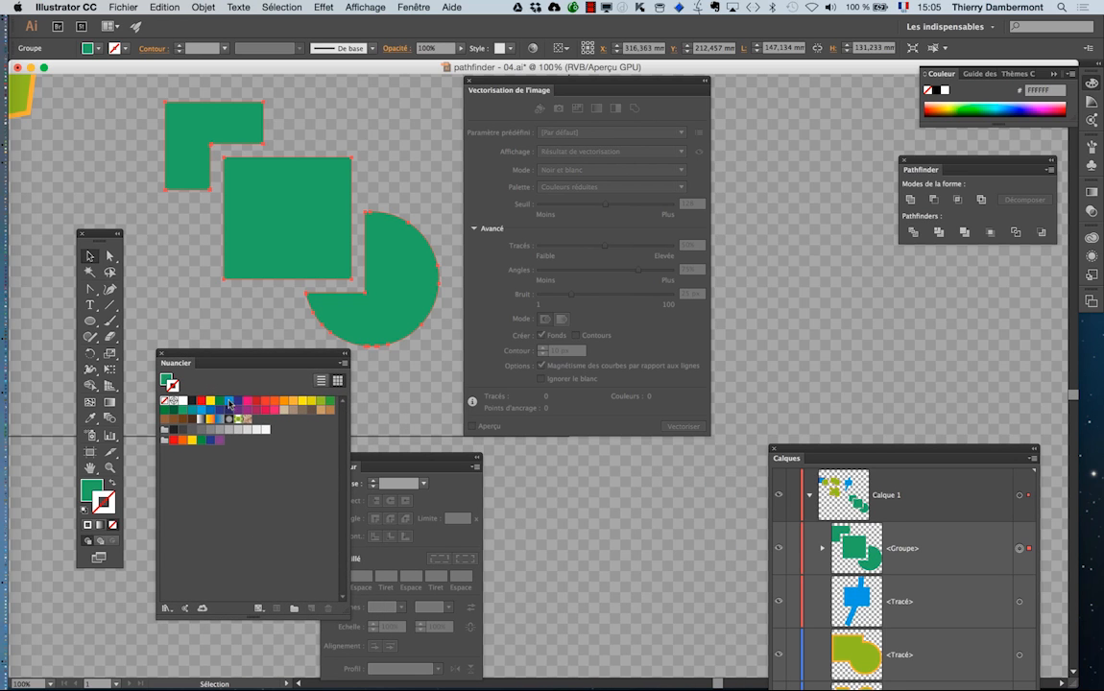
click(103, 501)
click(87, 525)
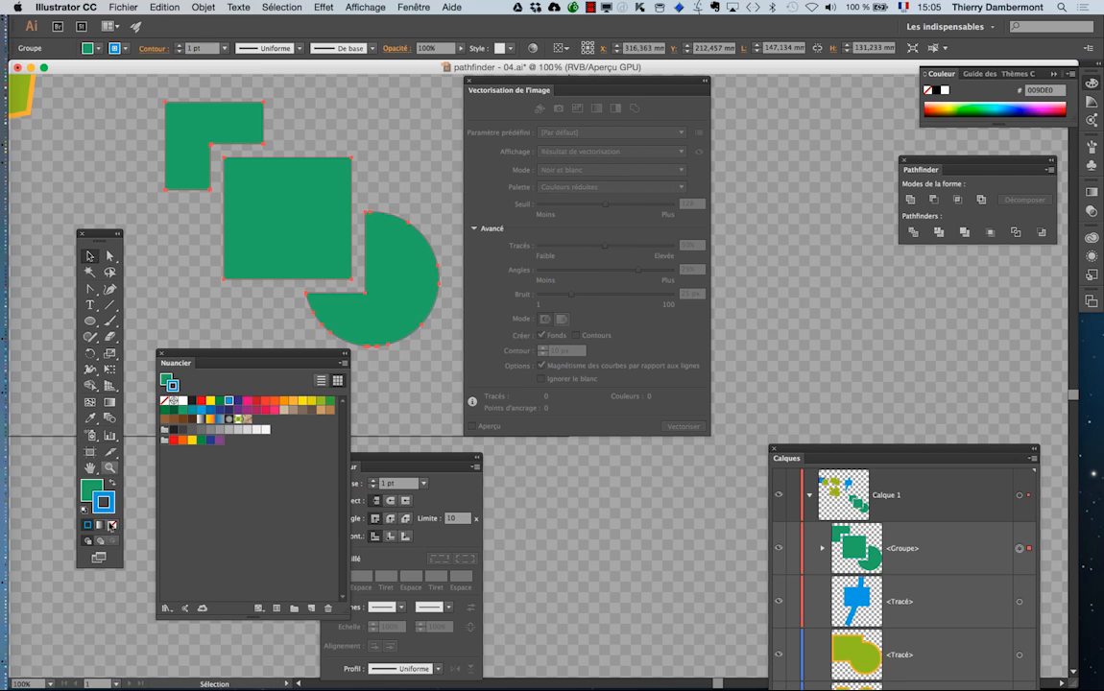
click(109, 525)
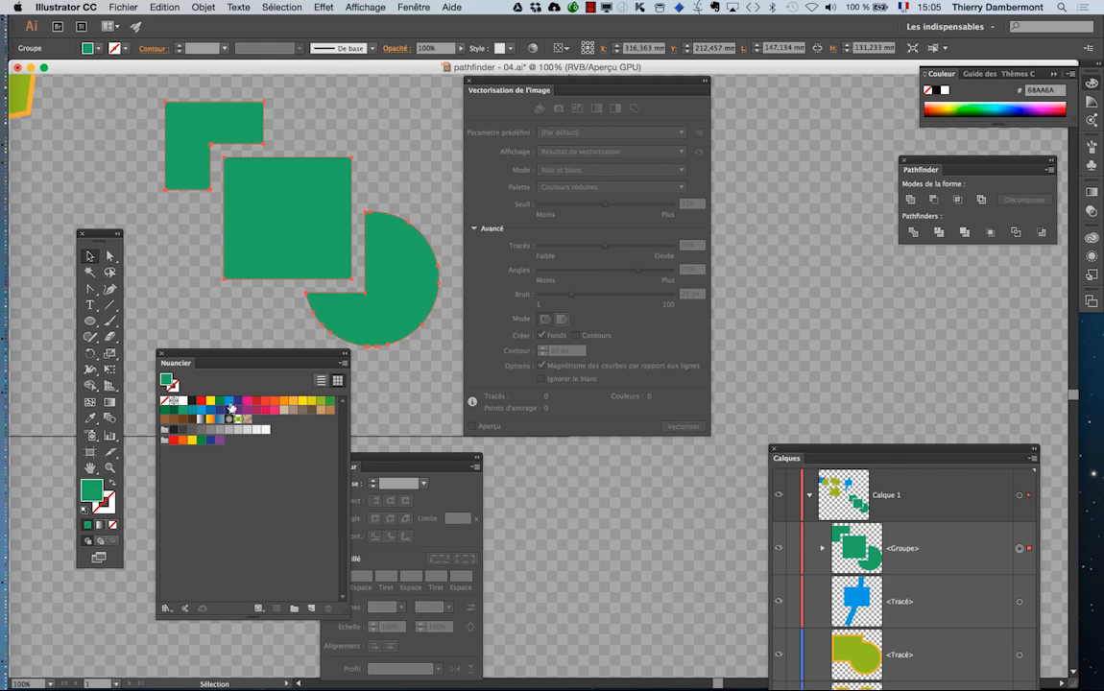
Fill the whole group of traced shapes with a dark navy blue swatch.
click(229, 408)
click(261, 284)
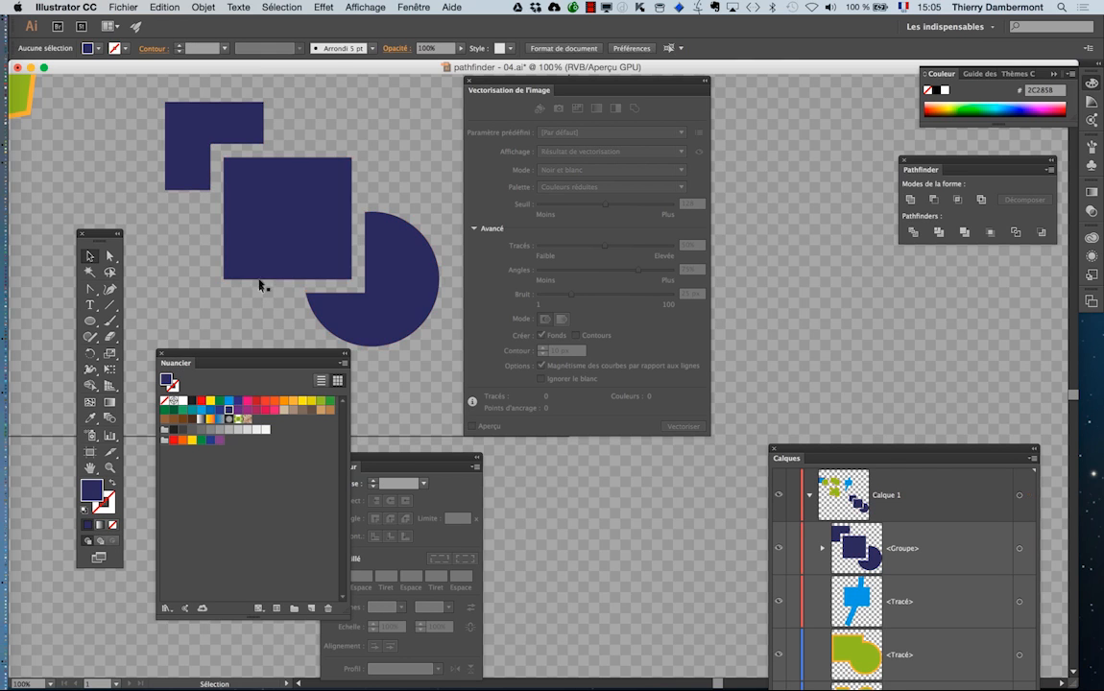
click(256, 254)
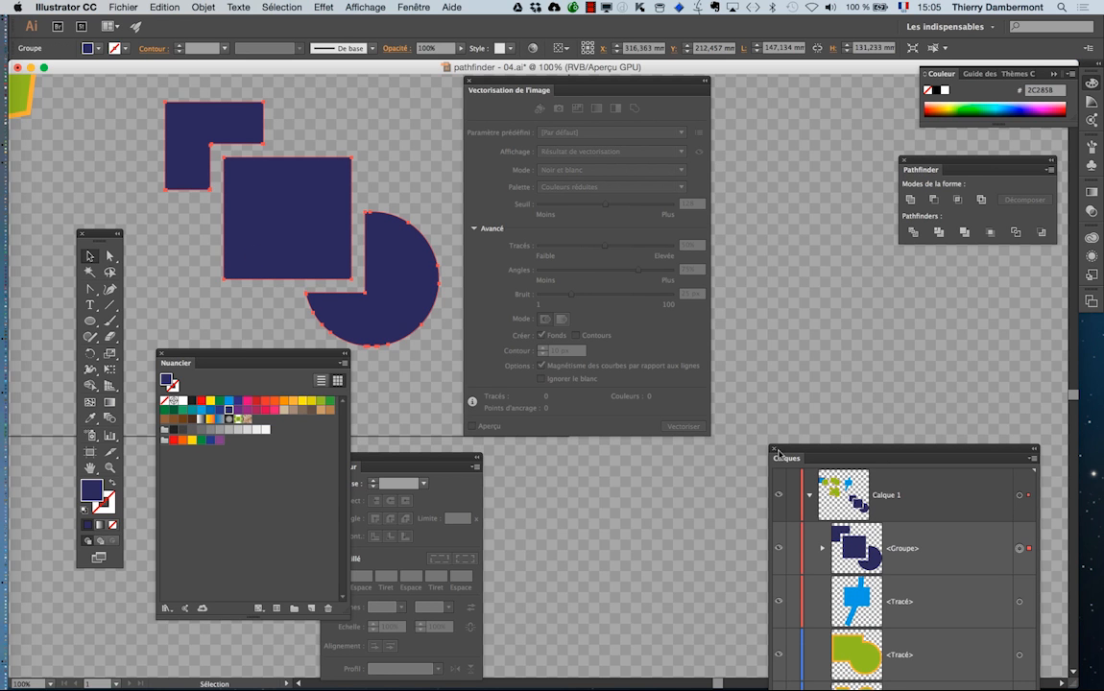
Expand the traced group in the layer list and fill its square path with orange.
drag(789, 451, 744, 177)
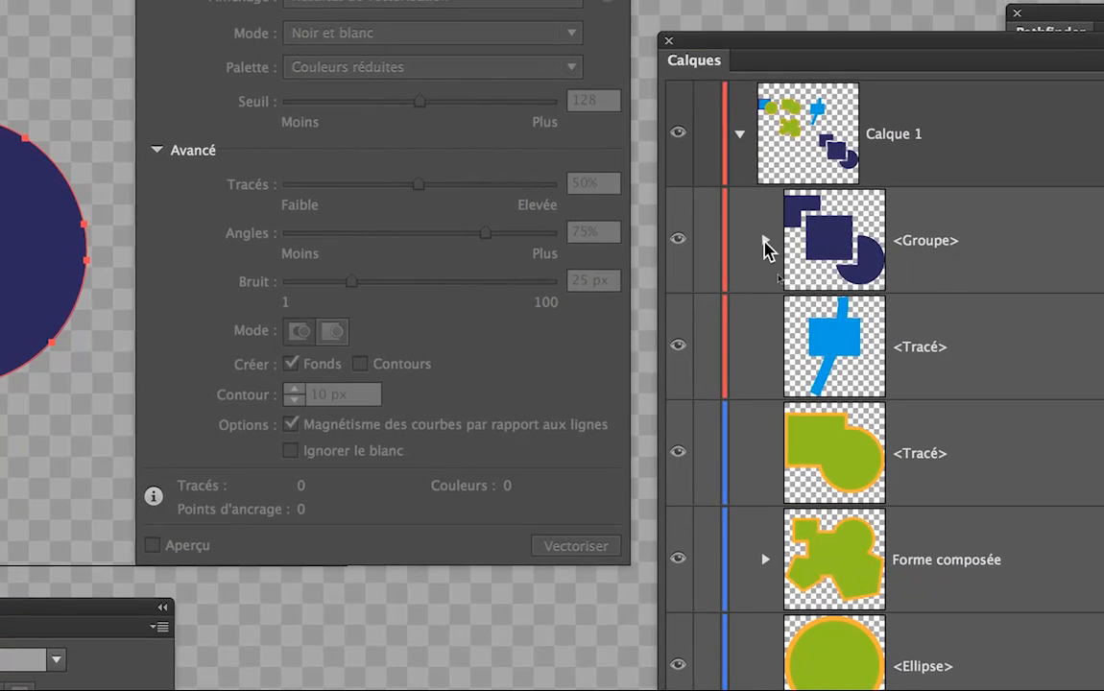
click(754, 231)
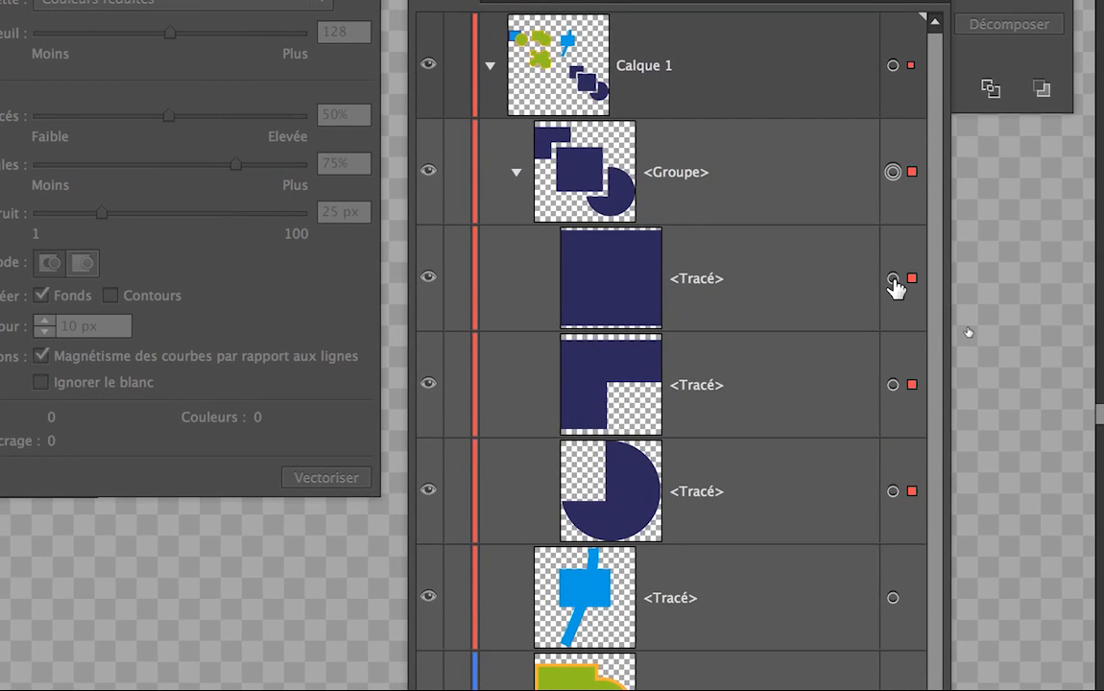
click(875, 279)
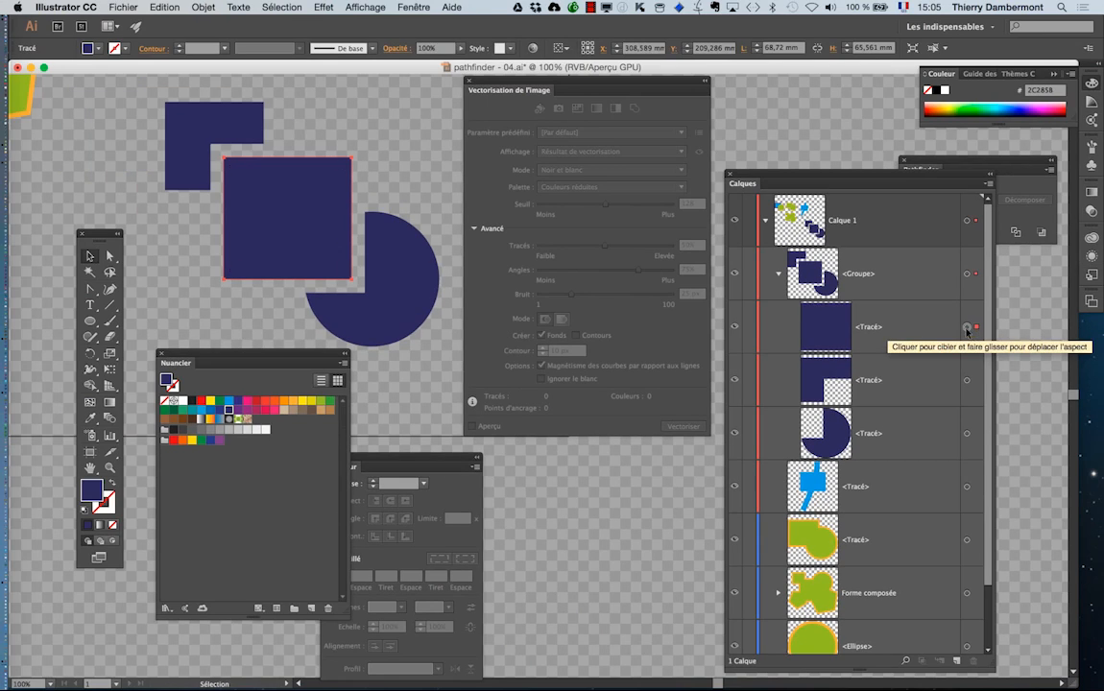
click(284, 402)
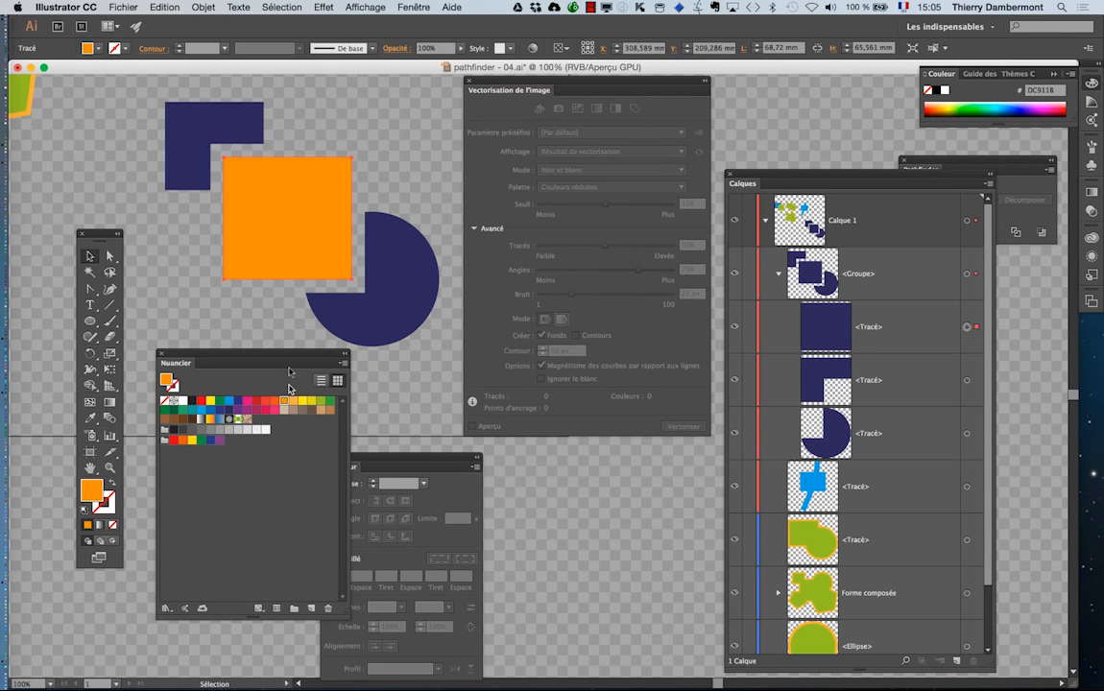
Fill the L-shaped path with light blue and the three-quarter circle with crimson red, trying green on the circle first.
click(965, 382)
click(227, 401)
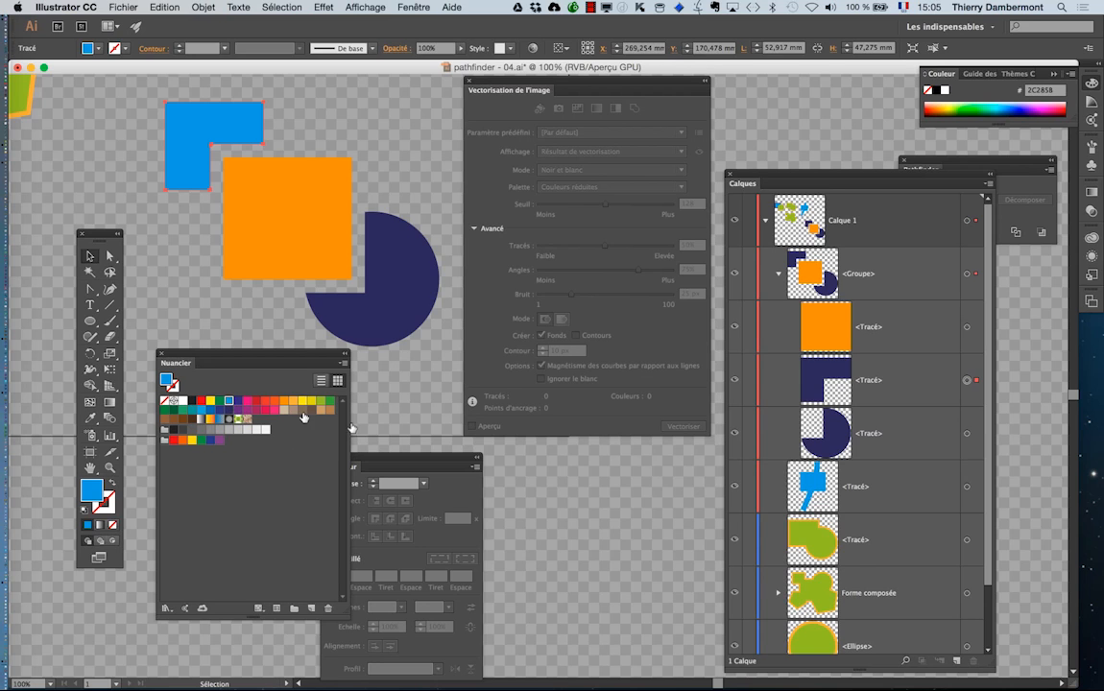
click(965, 436)
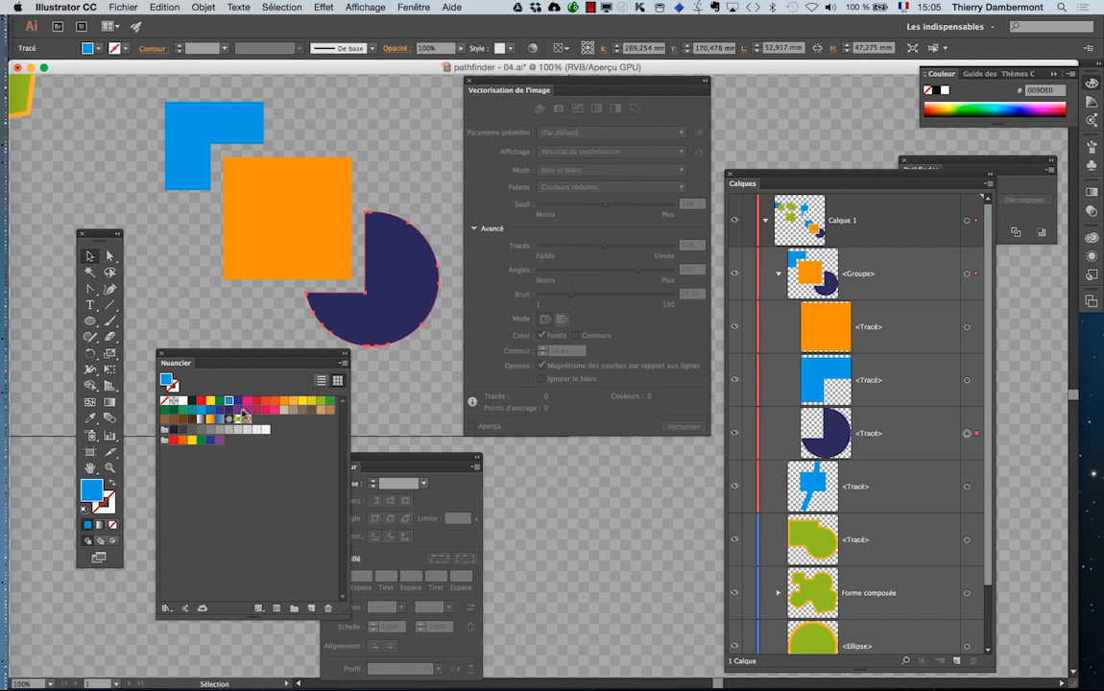
click(327, 402)
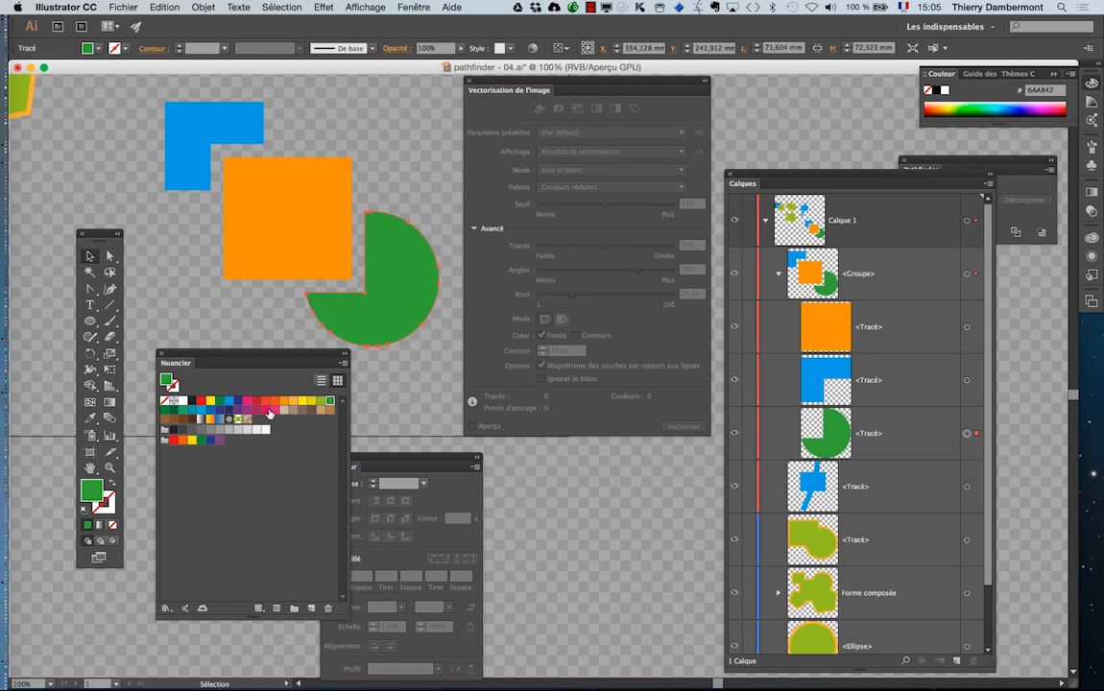
click(268, 411)
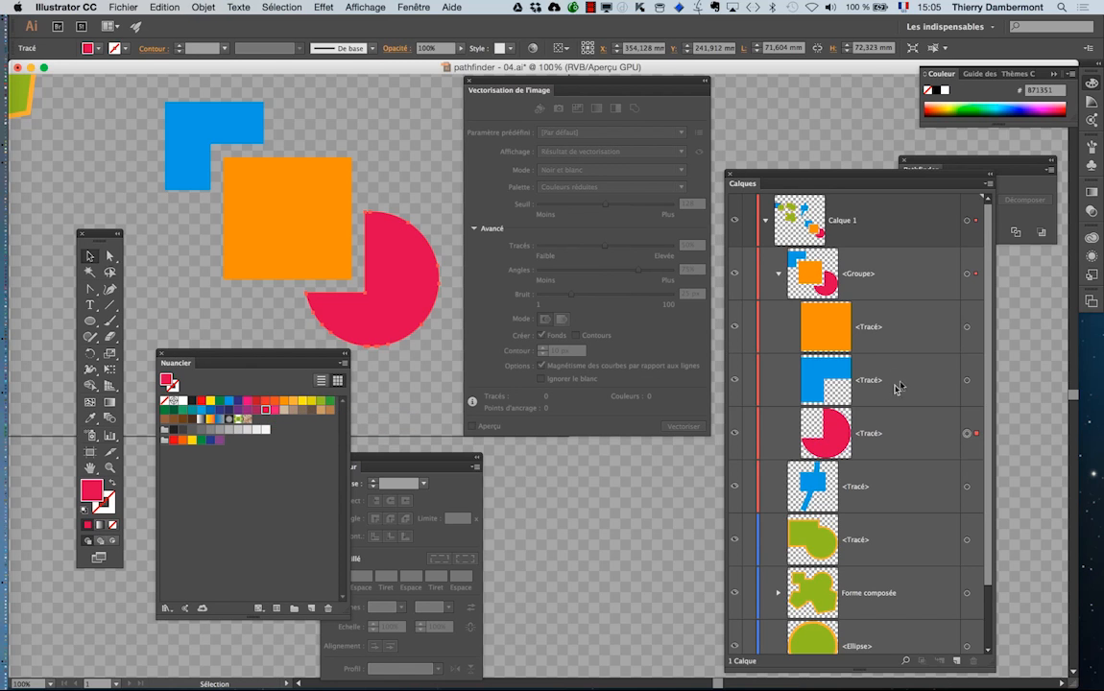
Recolour the L-shaped path with the dark blue swatch C=100 M=95 J=5 N=0.
click(968, 384)
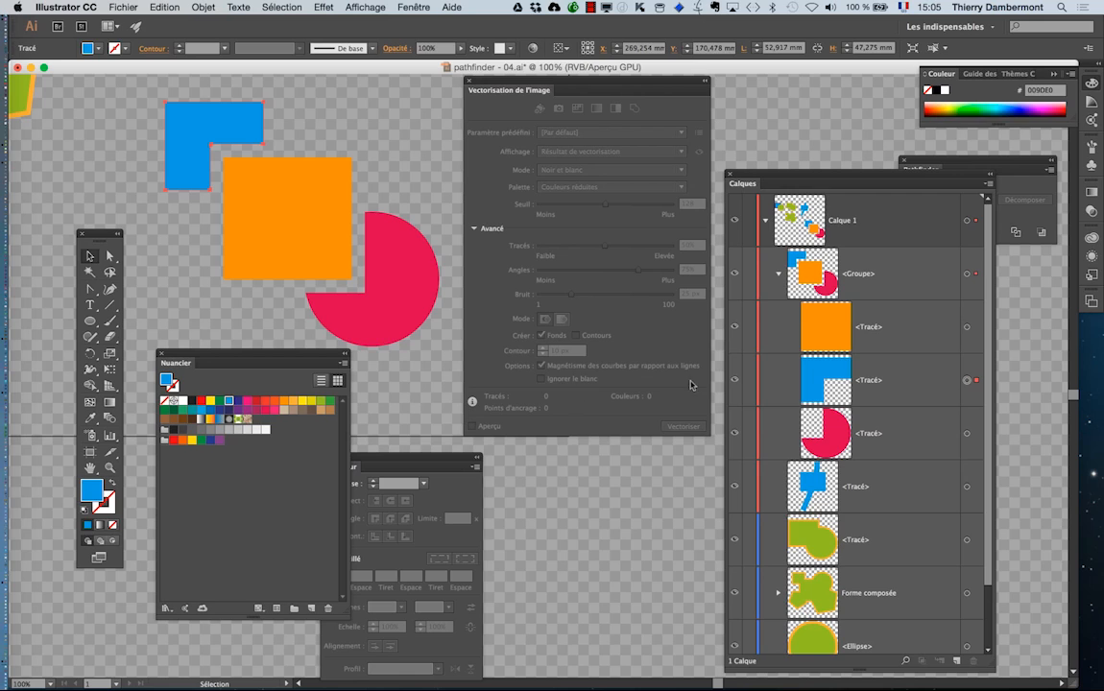
click(220, 409)
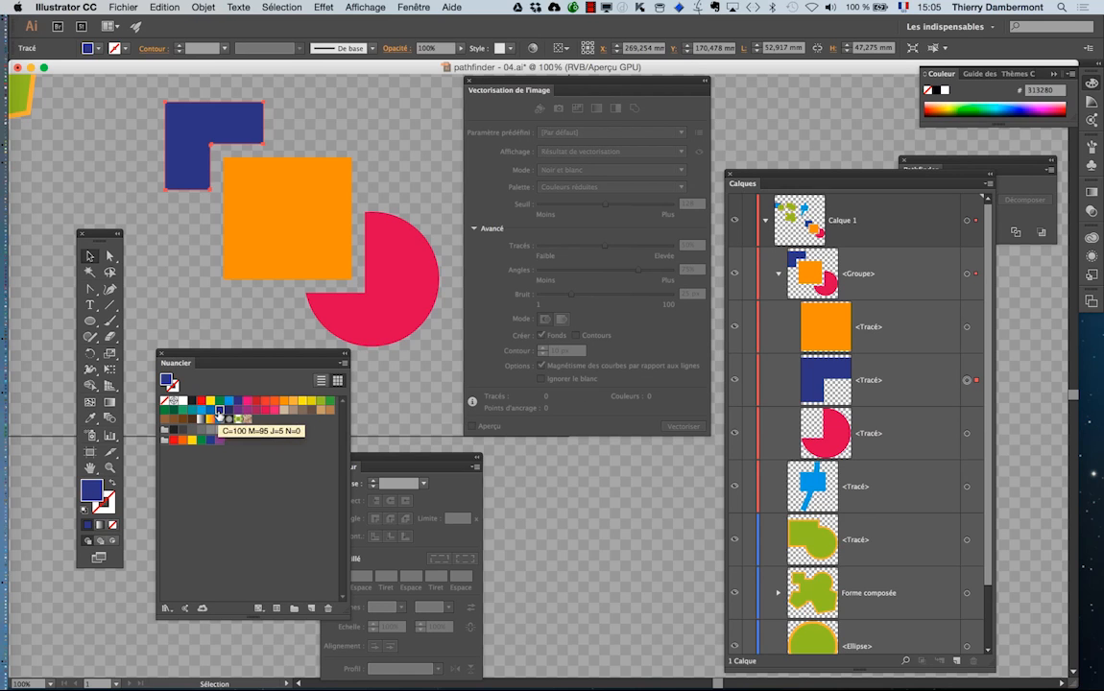
click(224, 308)
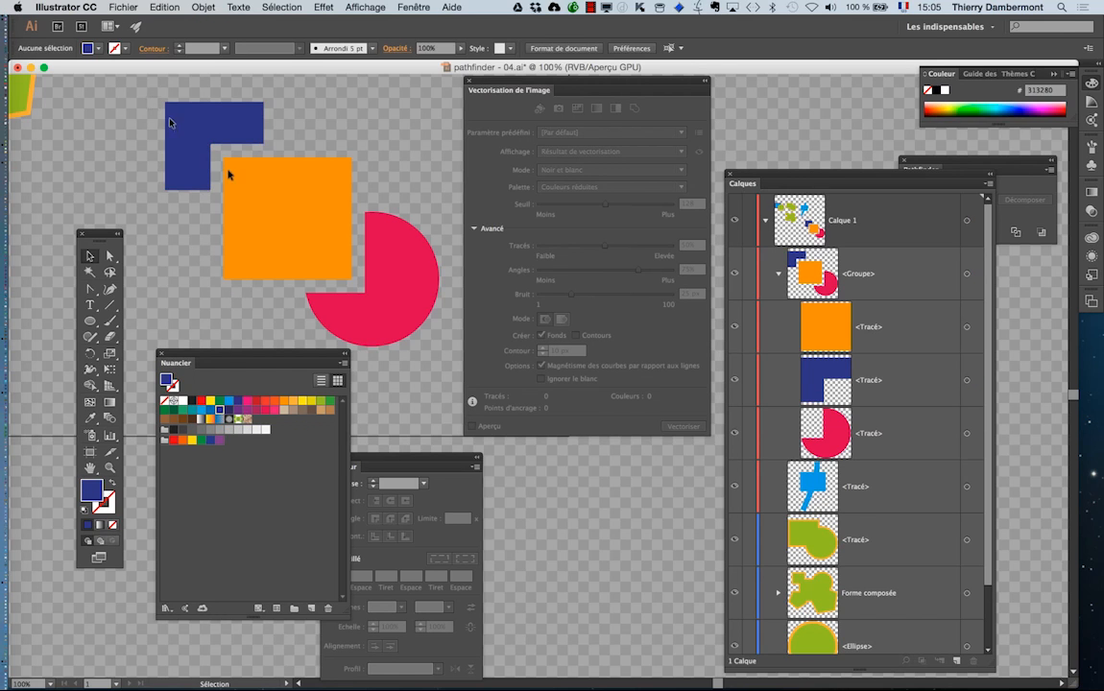
Apply a black C=0 M=0 J=0 N=100 stroke to the whole group and uncover the Contour settings.
click(417, 310)
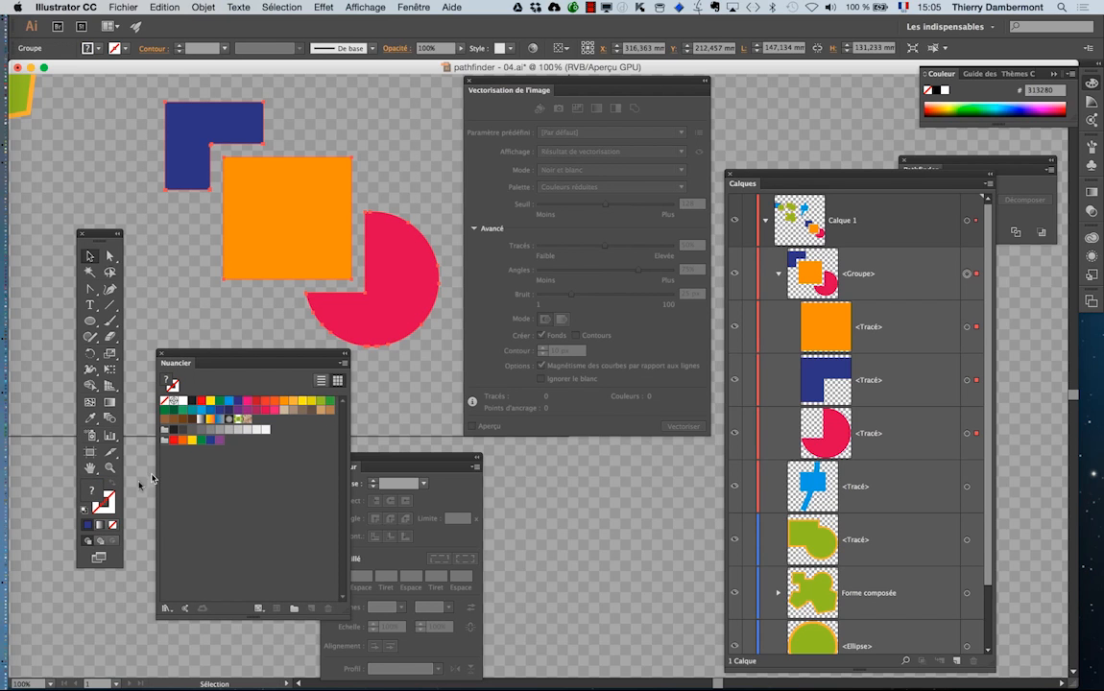
click(114, 502)
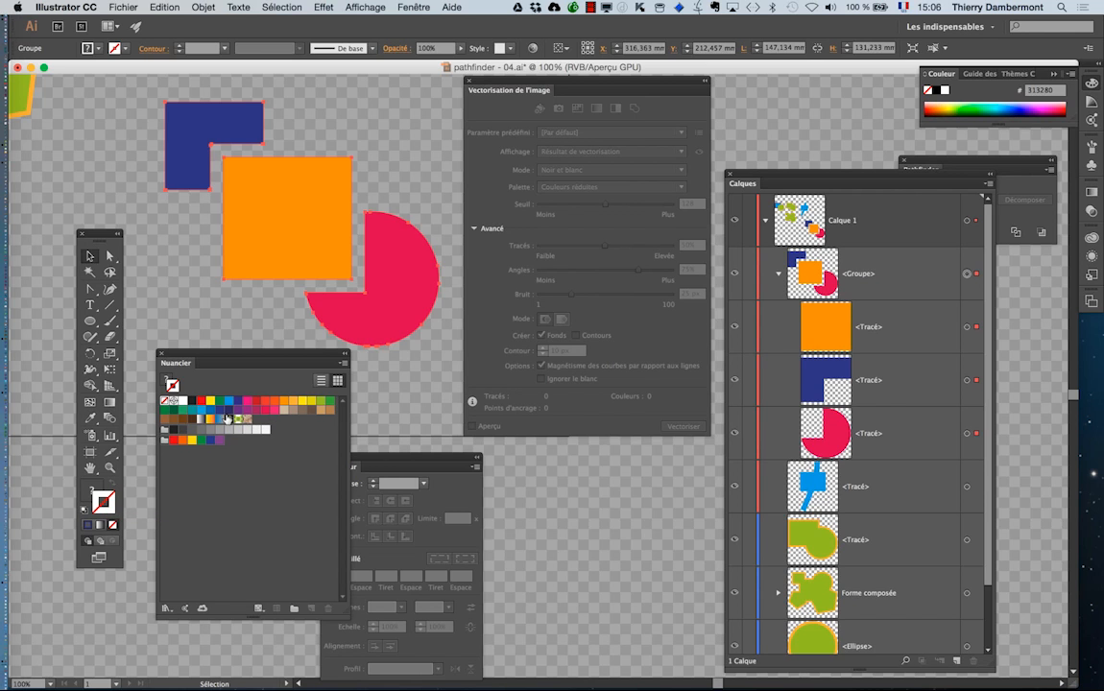
click(173, 430)
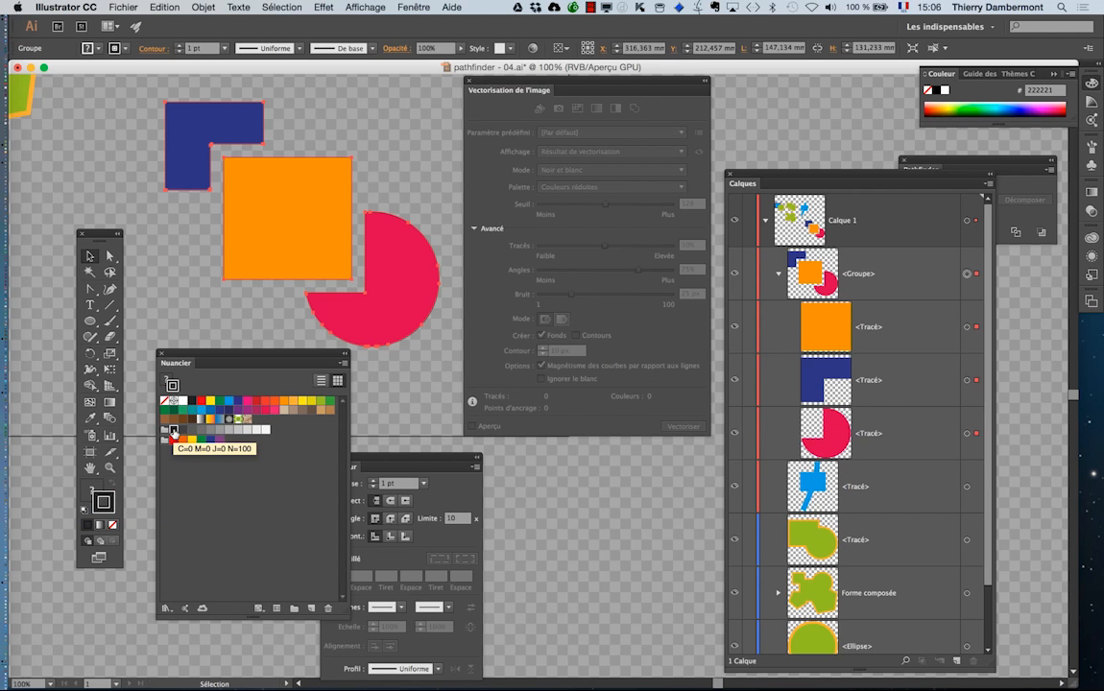
drag(405, 457, 489, 457)
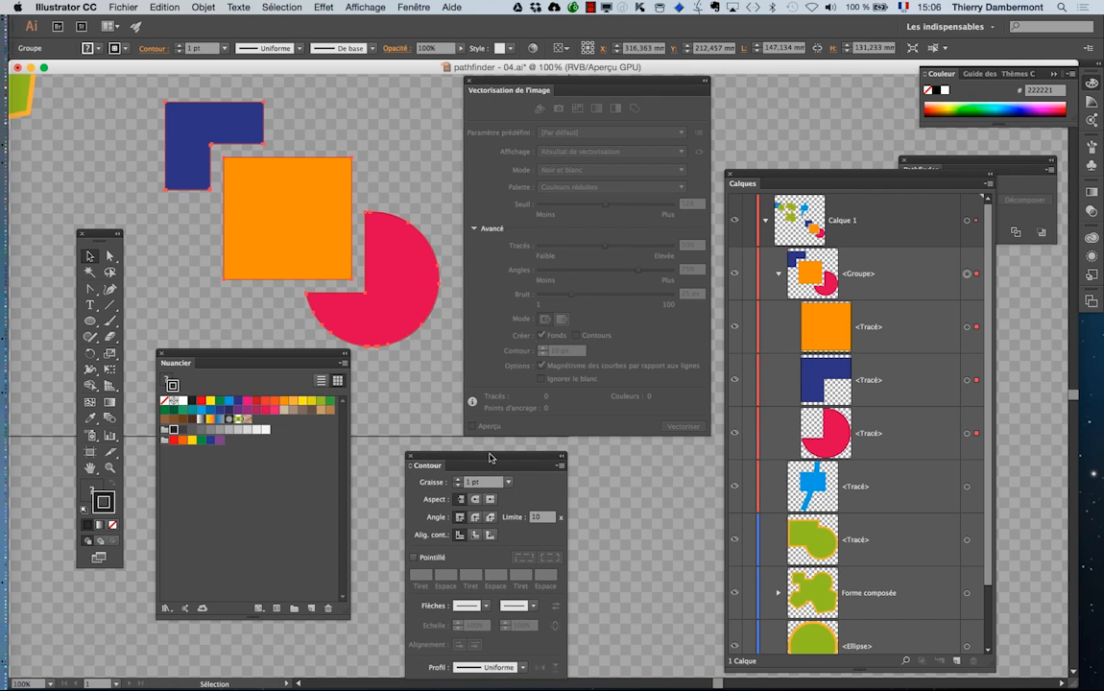
Set the group's stroke weight to 7 pt and align the stroke to the outside of the paths.
click(459, 479)
click(458, 479)
click(458, 478)
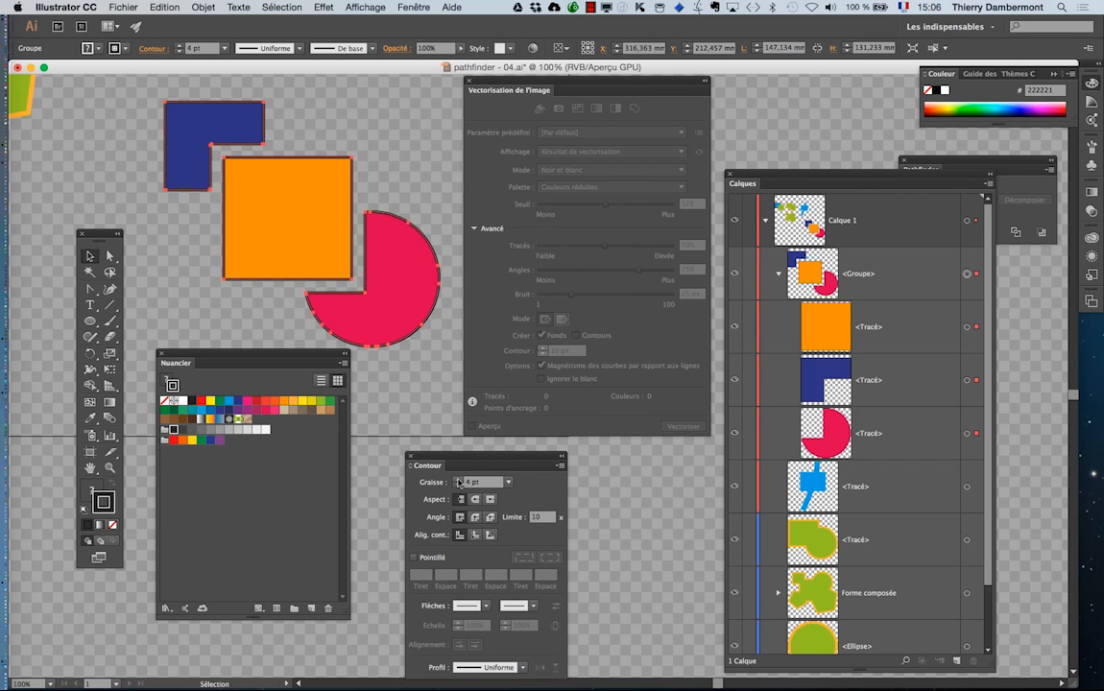
click(459, 478)
click(458, 479)
click(459, 479)
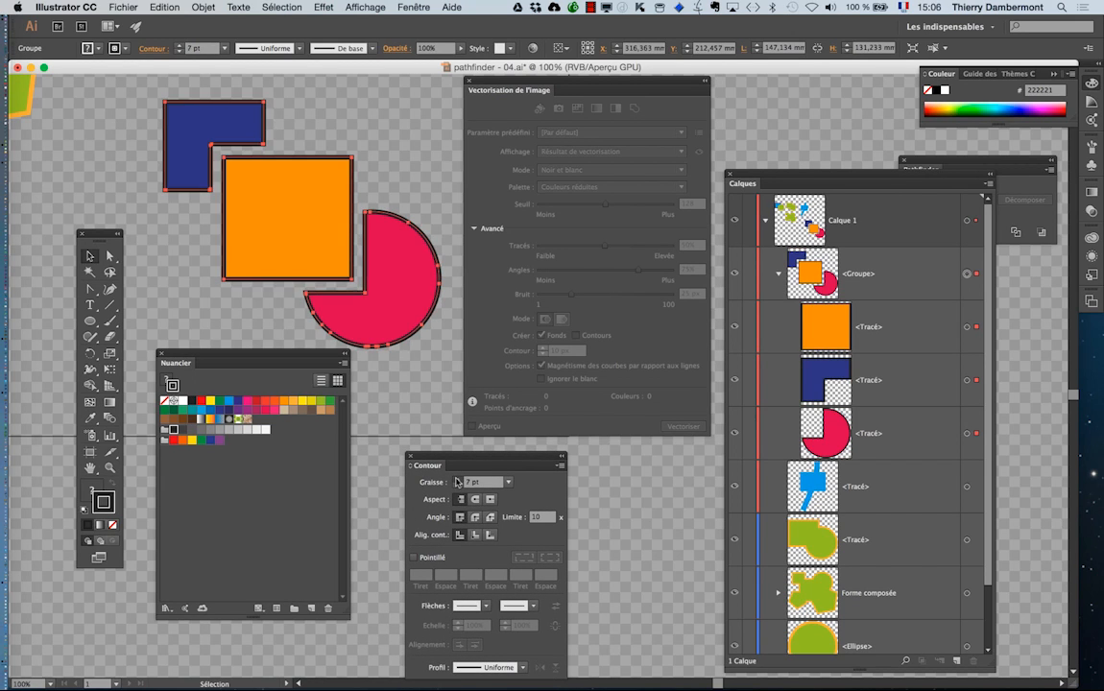
click(459, 479)
click(458, 479)
click(490, 534)
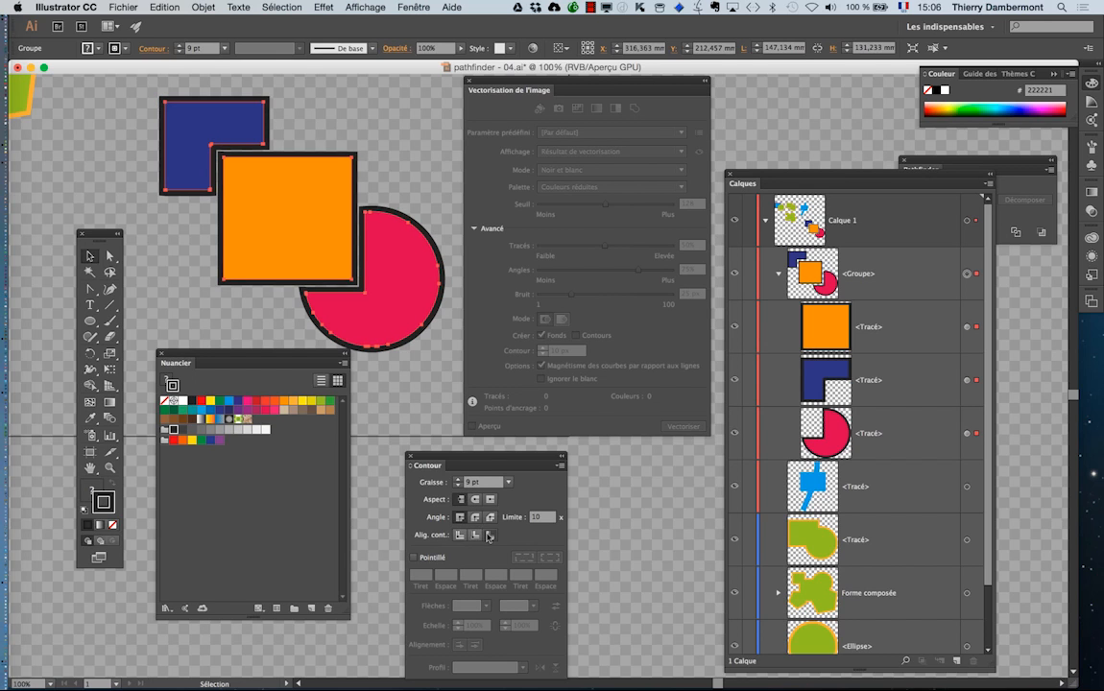
click(459, 486)
click(459, 487)
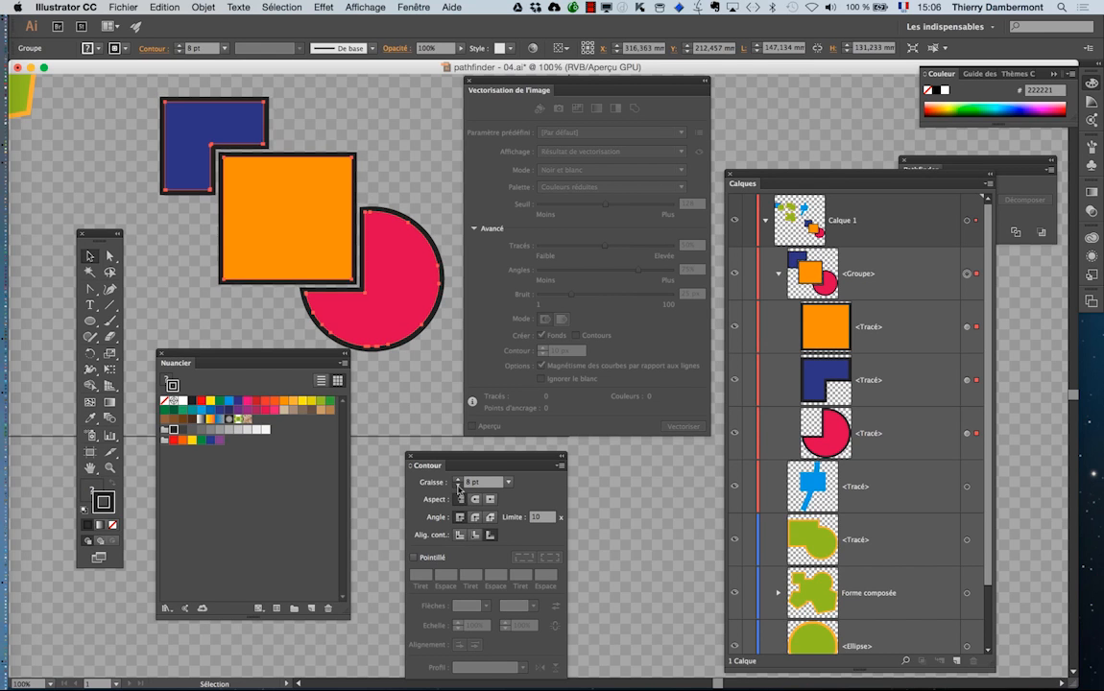
click(404, 414)
key(z)
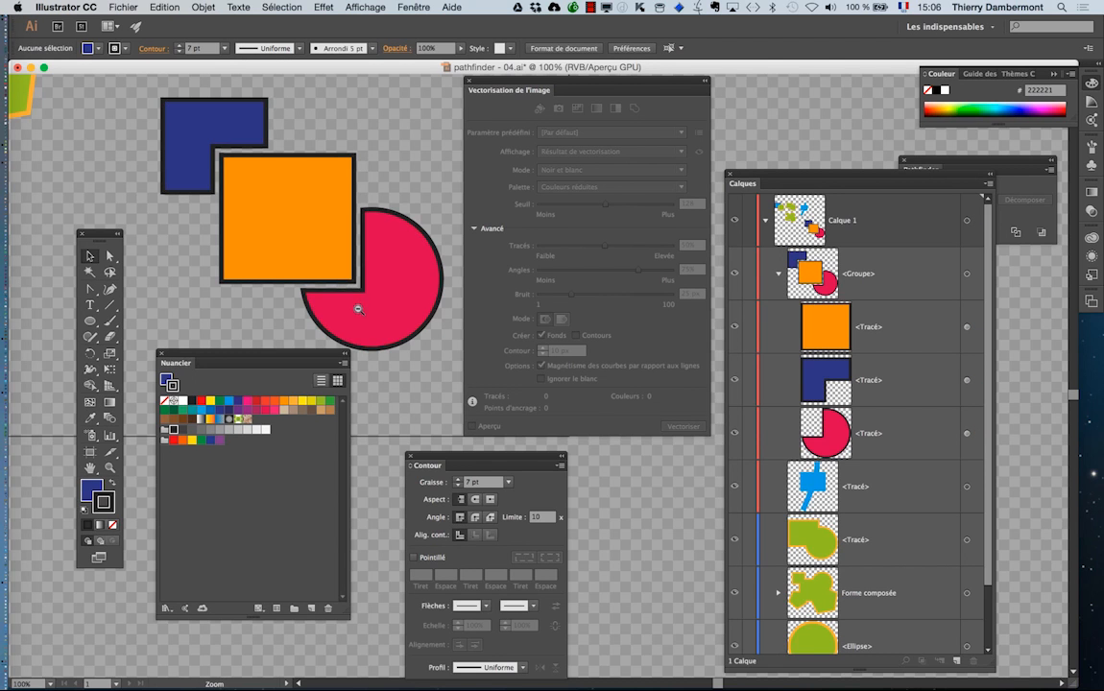
alt+click(357, 308)
drag(362, 225, 198, 205)
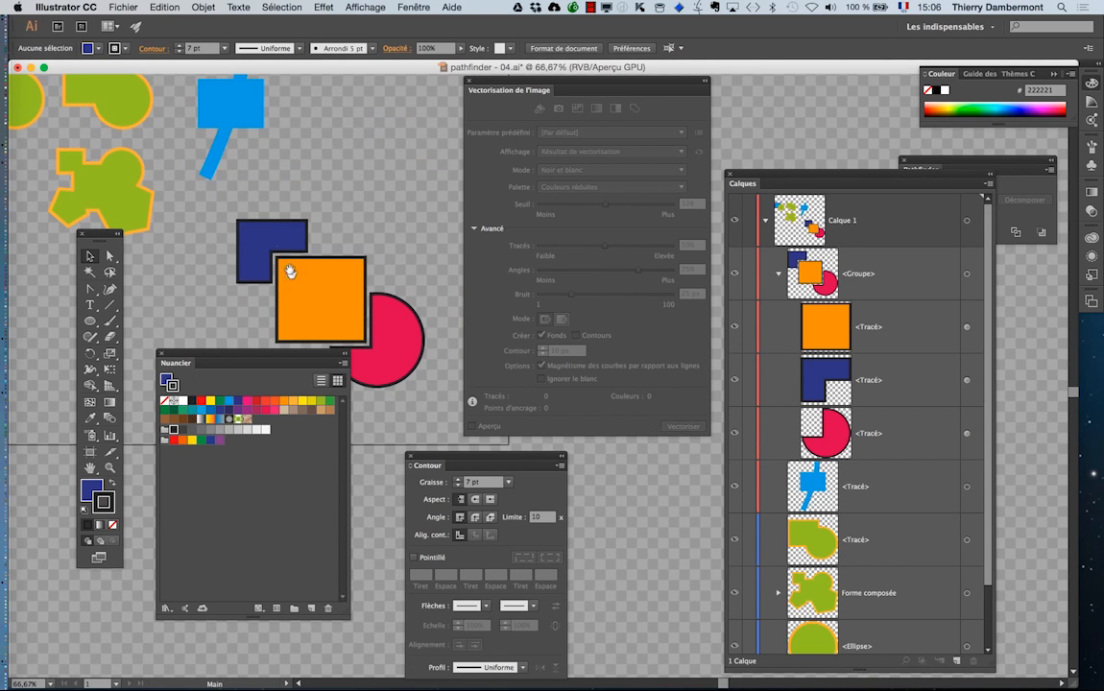
drag(290, 272, 251, 191)
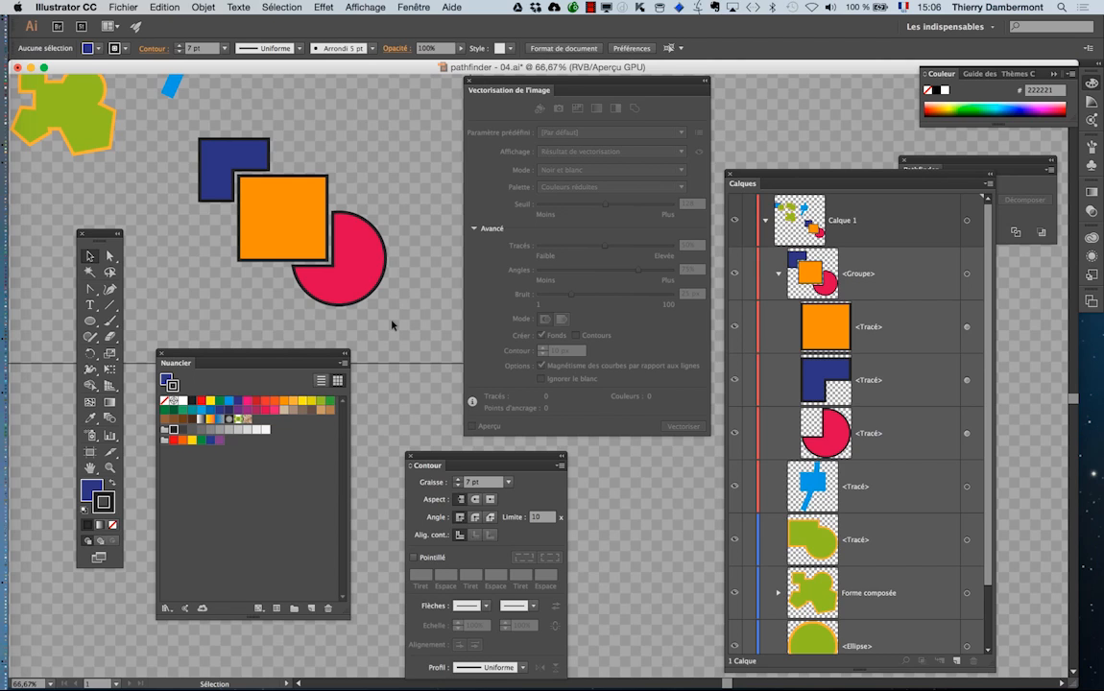